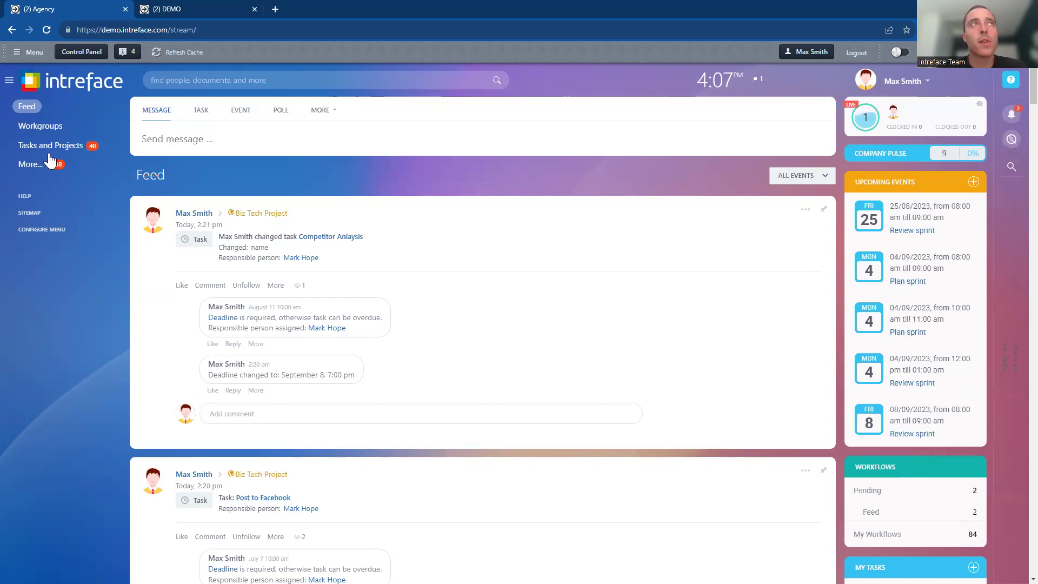
Step: Open the list of workgroups and projects and look through its entries
left_click(47, 128)
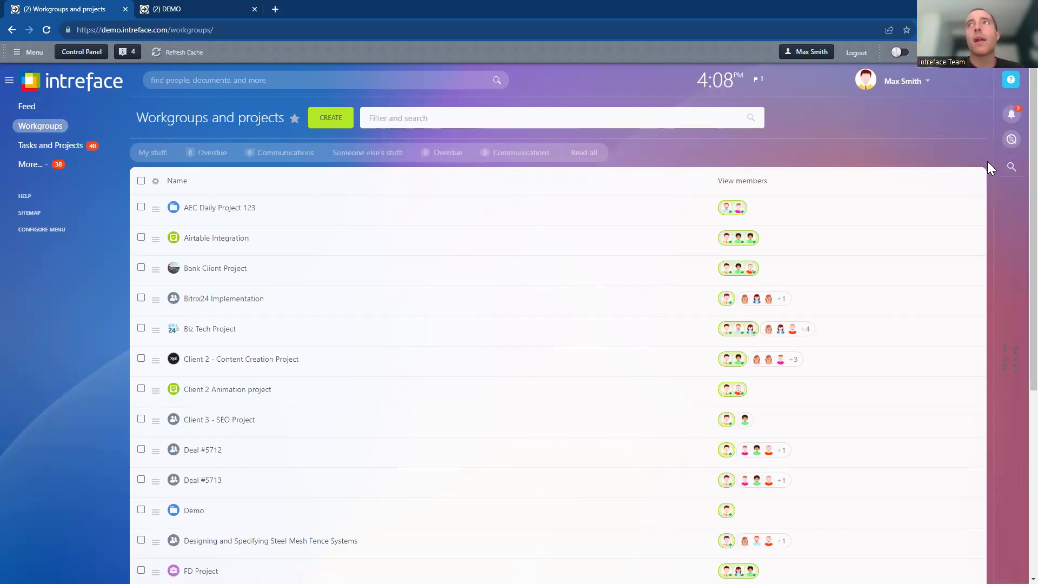
scroll(1016, 259, "down", 1)
scroll(1015, 258, "down", 3)
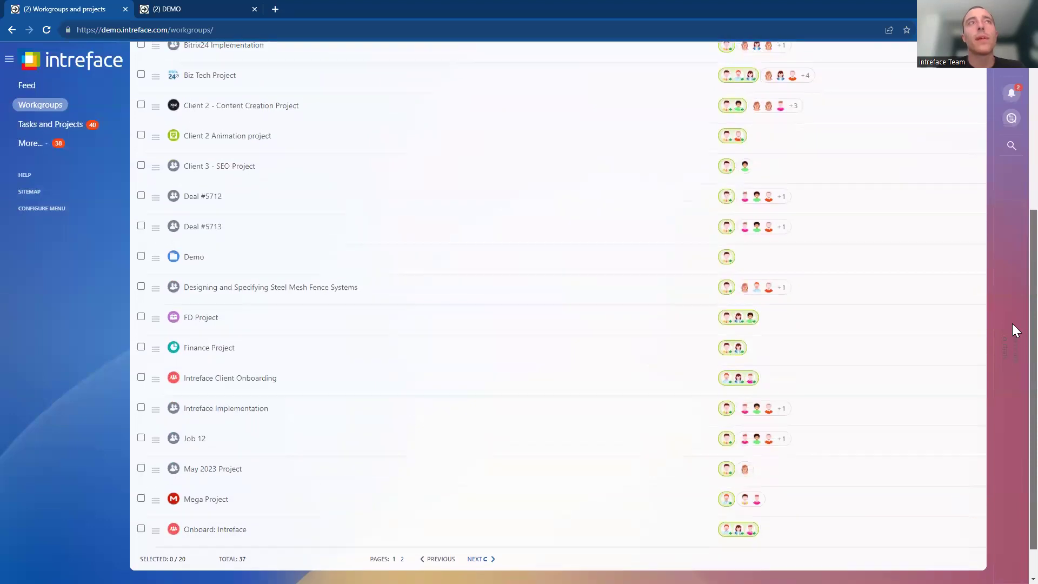
scroll(1011, 323, "up", 1)
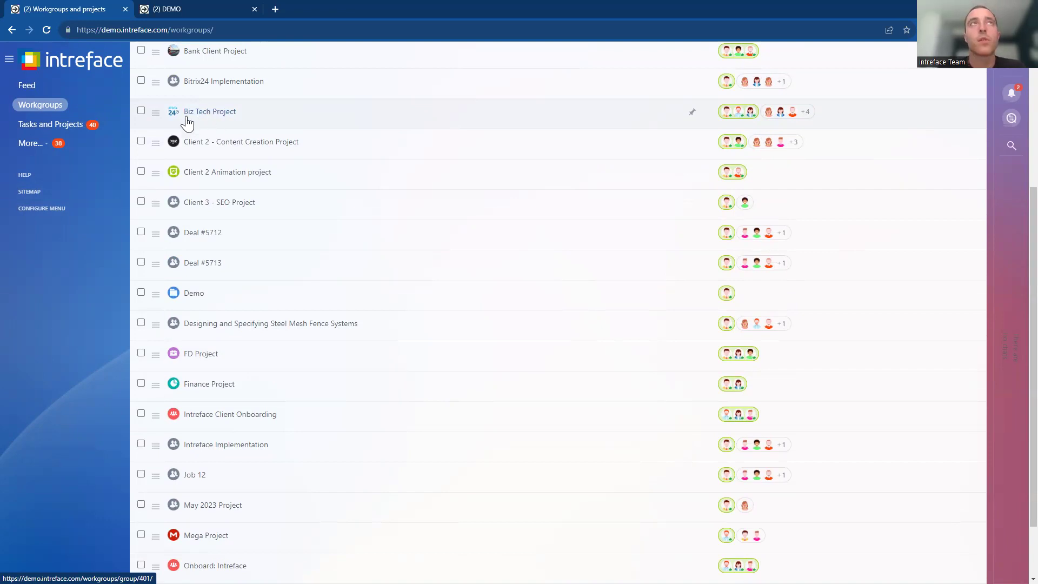
Step: View the Biz Tech Project's task board and return to the start of the workgroups and projects list
left_click(206, 114)
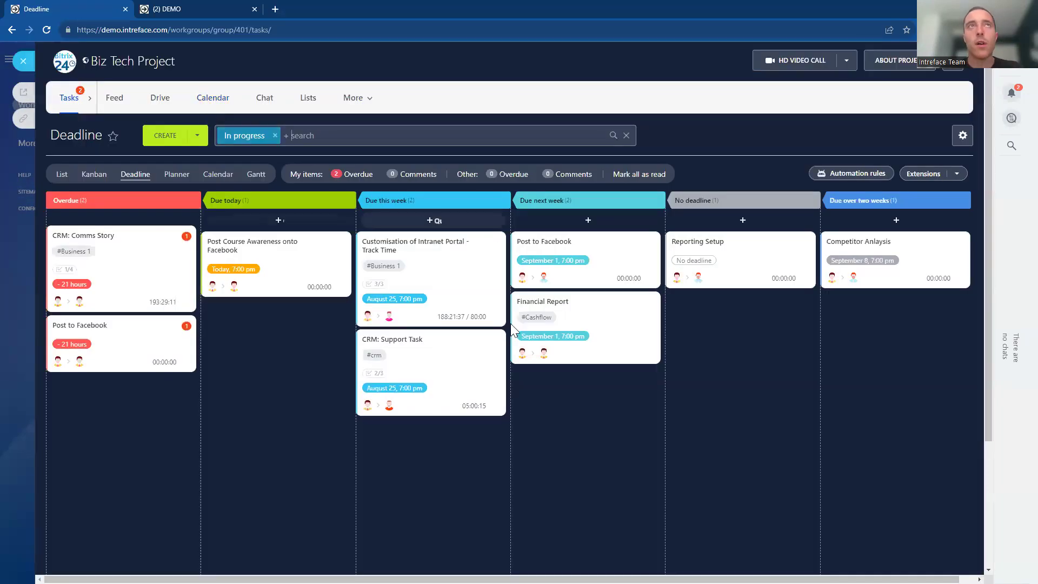
left_click(24, 61)
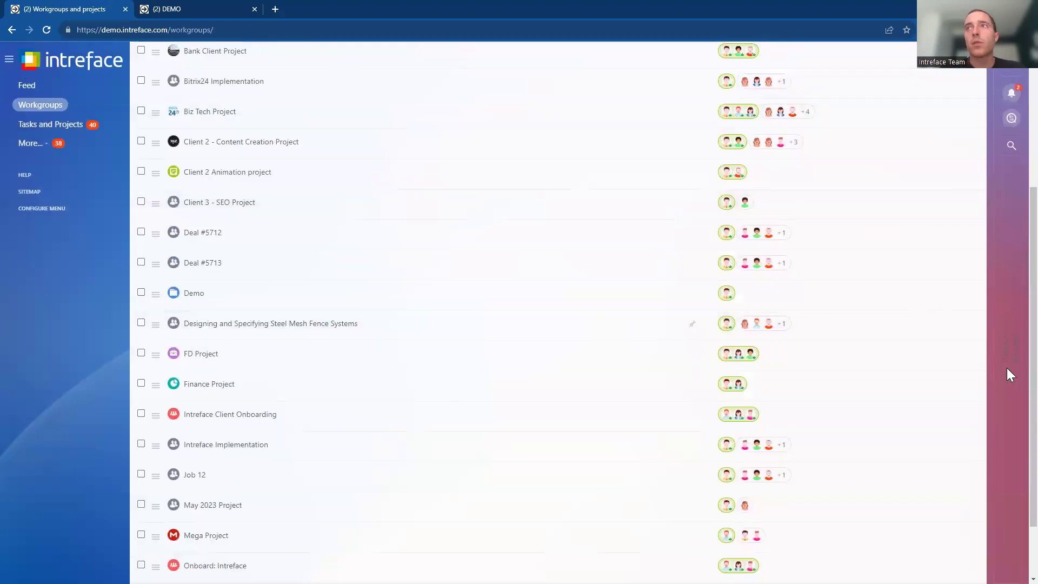
scroll(1015, 405, "up", 4)
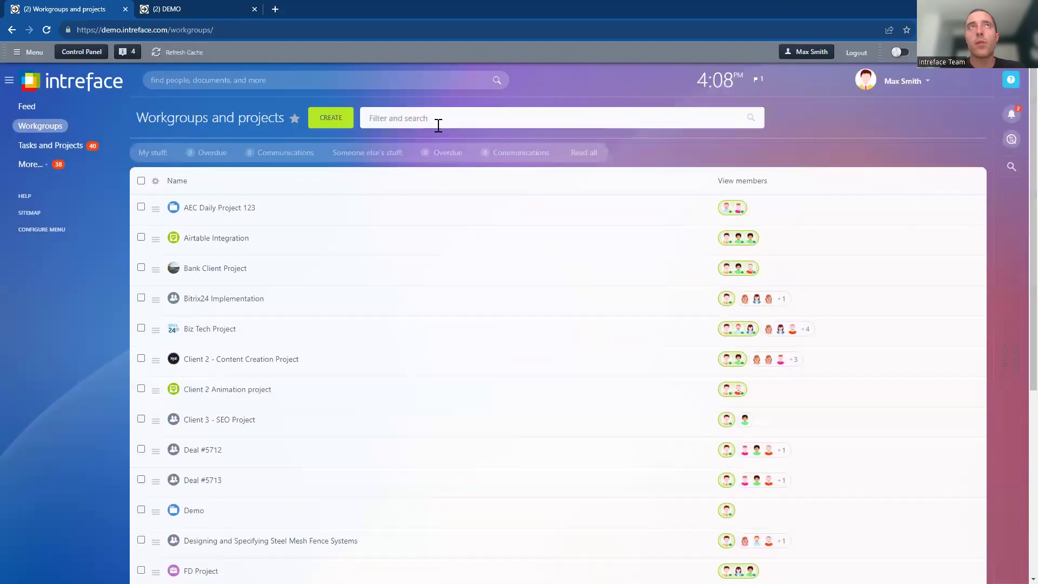
Step: Search the workgroups and projects list for "biz tech"
left_click(324, 132)
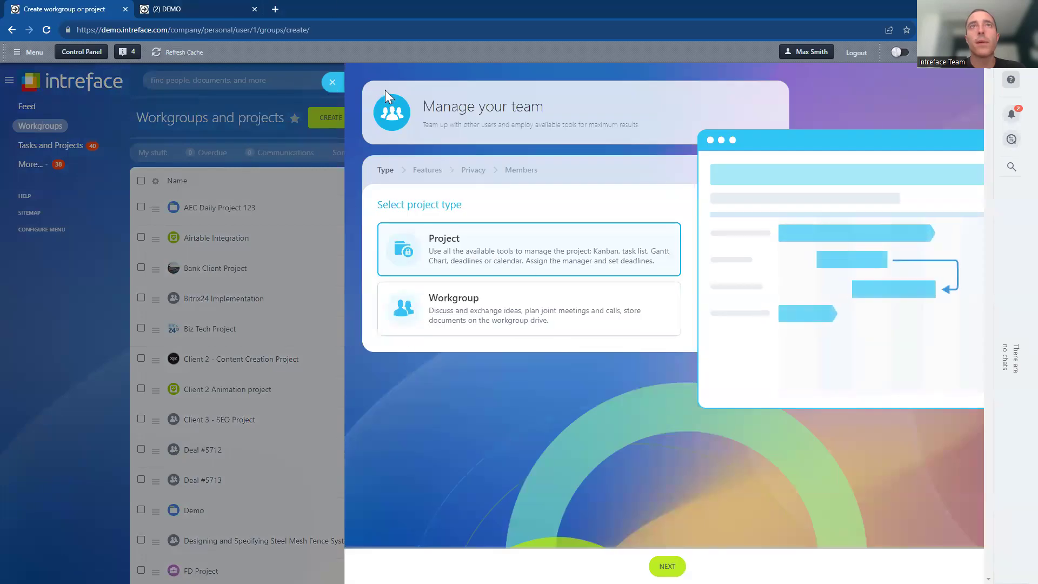
left_click(332, 82)
left_click(411, 118)
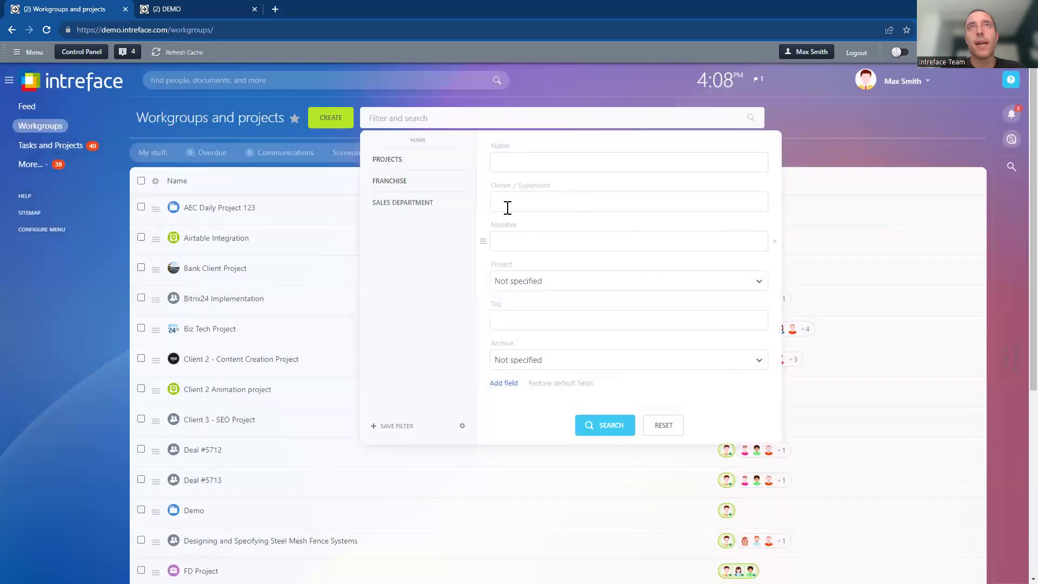
type("biz tech")
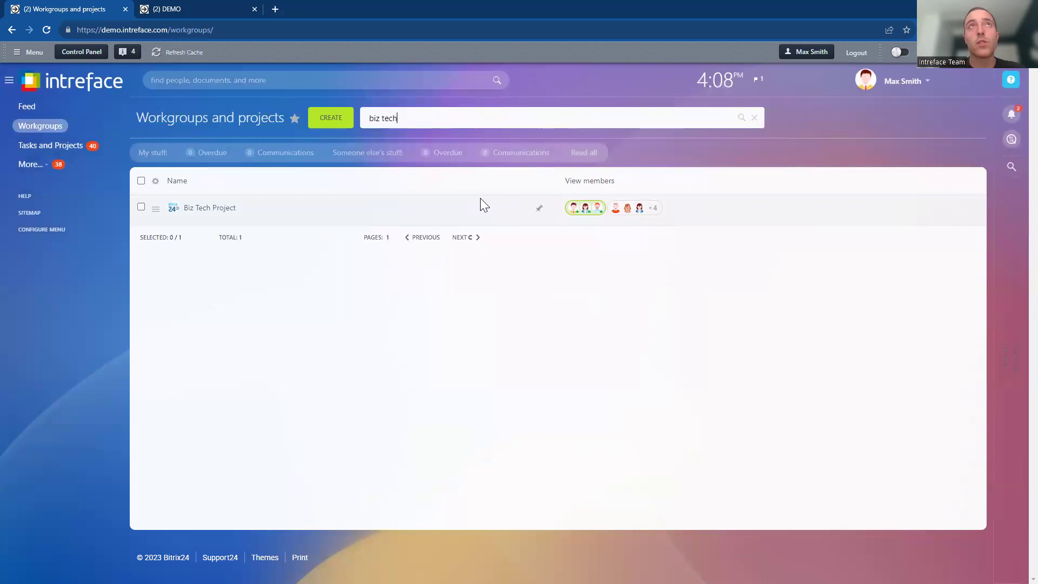
Step: Start creating a new item of type Project and name it "Perfect Project Management Setup 22nd August"
left_click(336, 119)
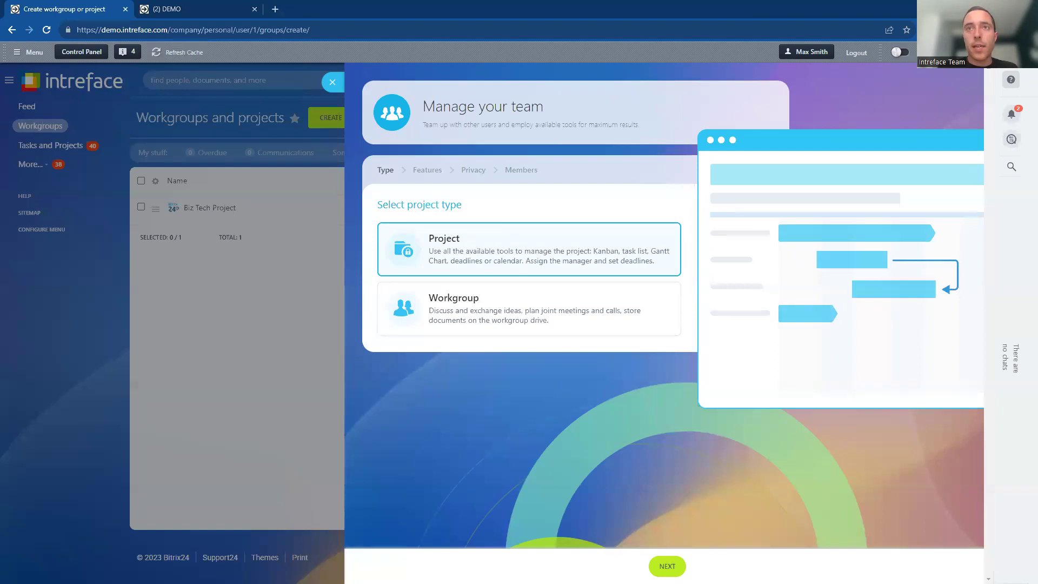
left_click(667, 566)
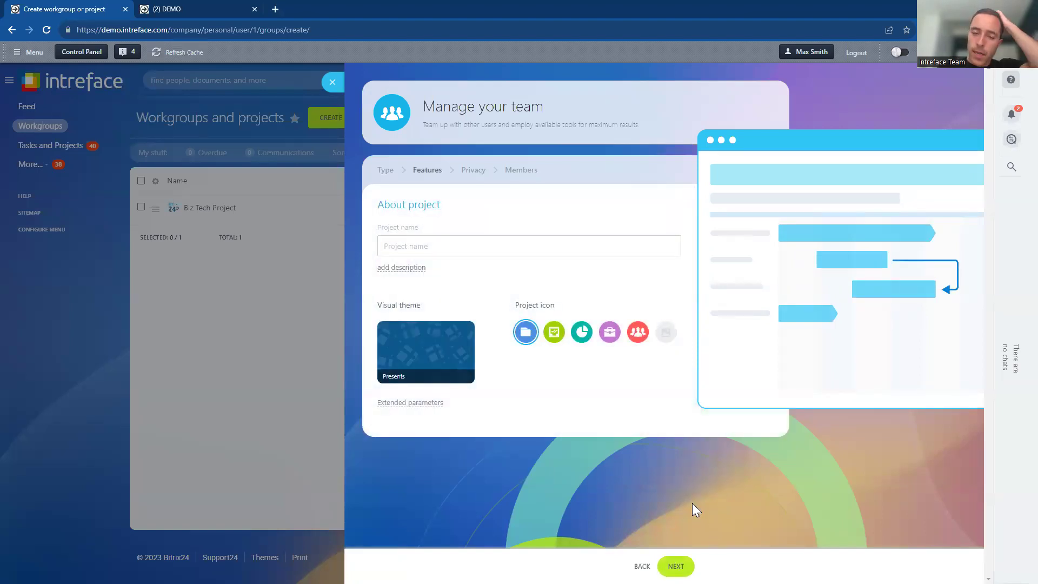
left_click(432, 245)
type("Perfect ")
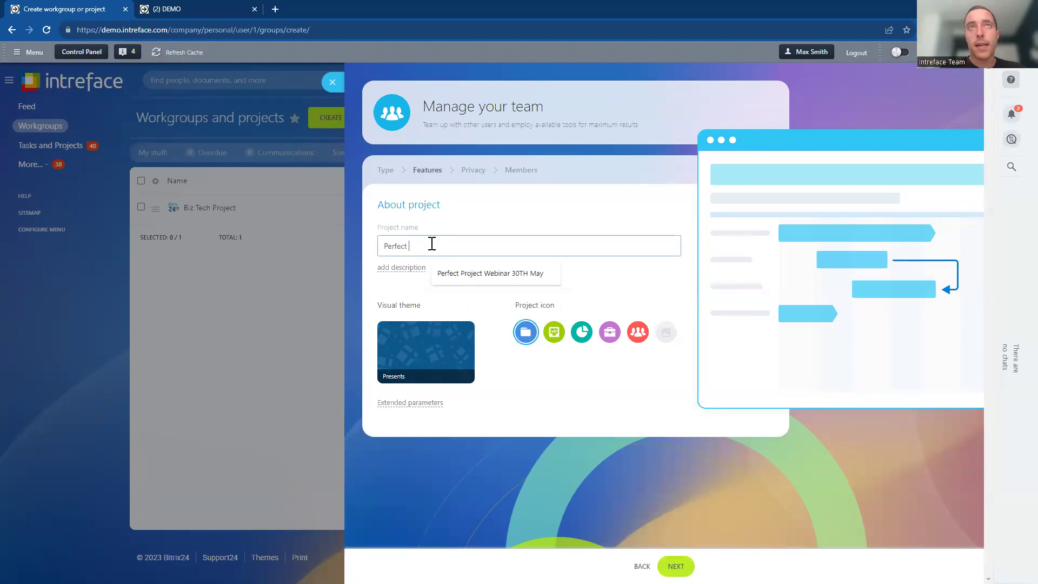
type("Project Management S")
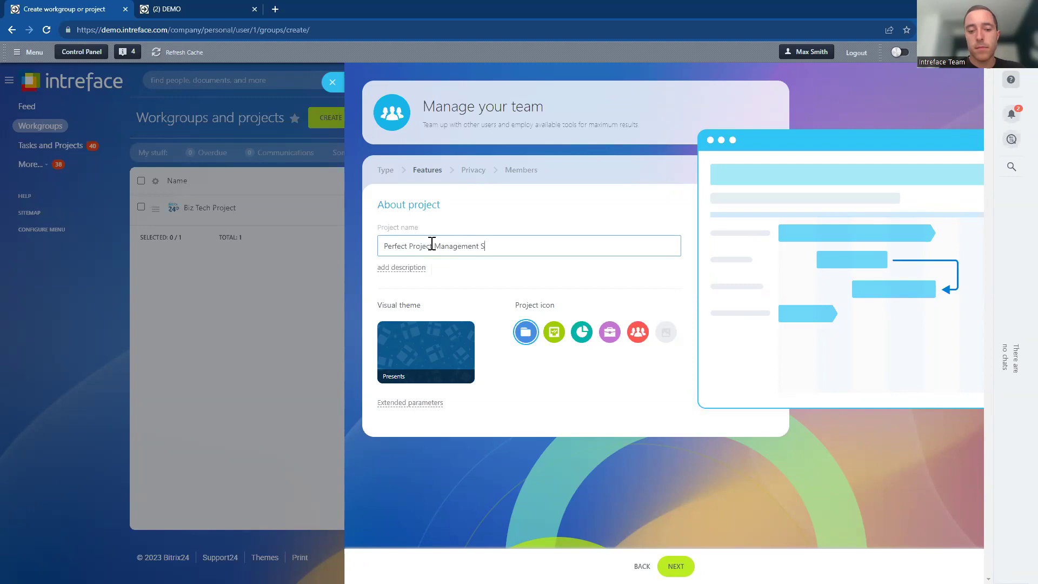
type("etup 22nd")
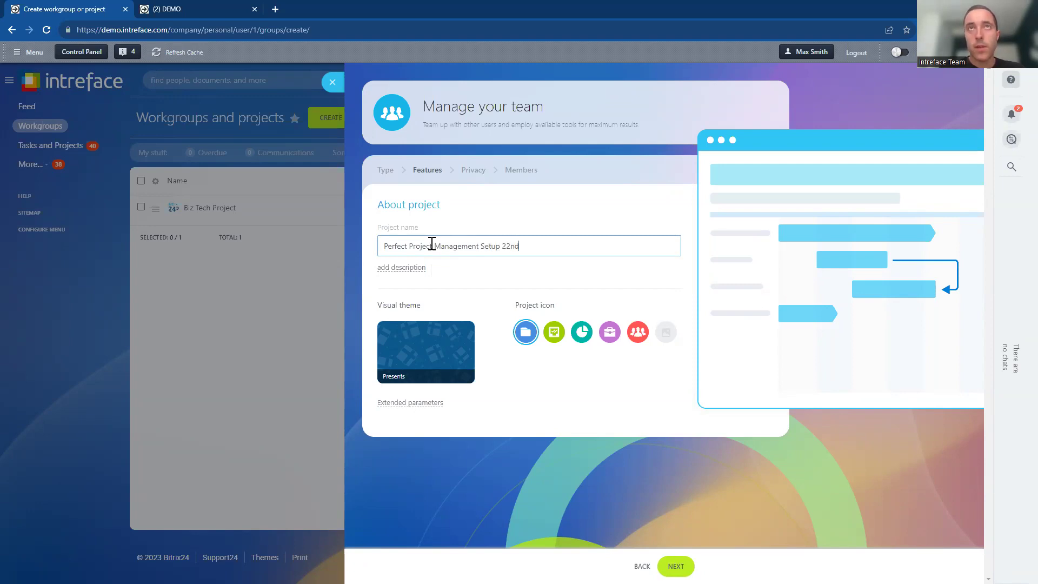
key("BackSpace")
type("d Augus")
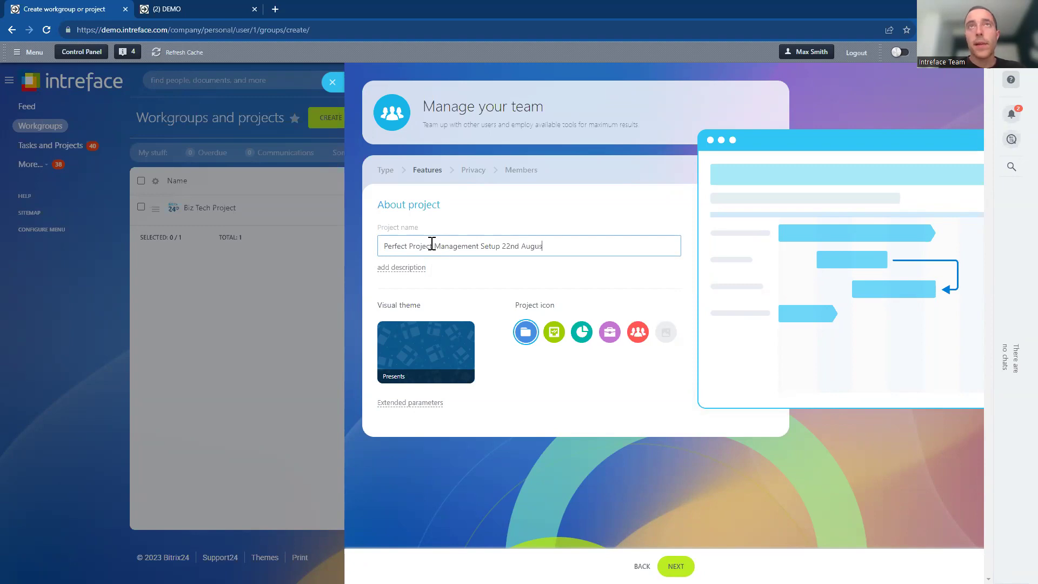
type("t")
Step: Add the project description "Work to setup the next webinar"
left_click(411, 268)
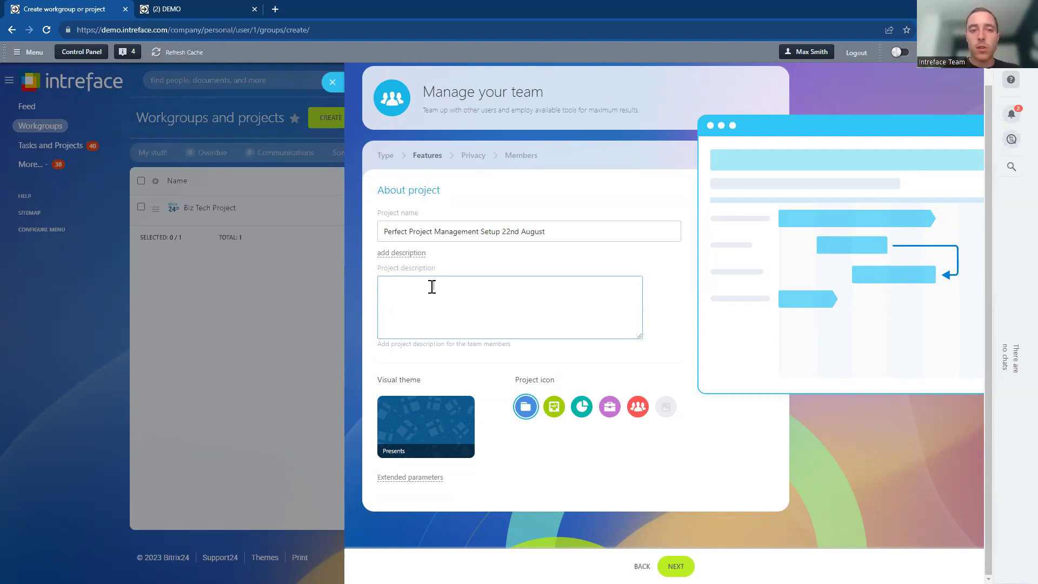
type("Work to setup")
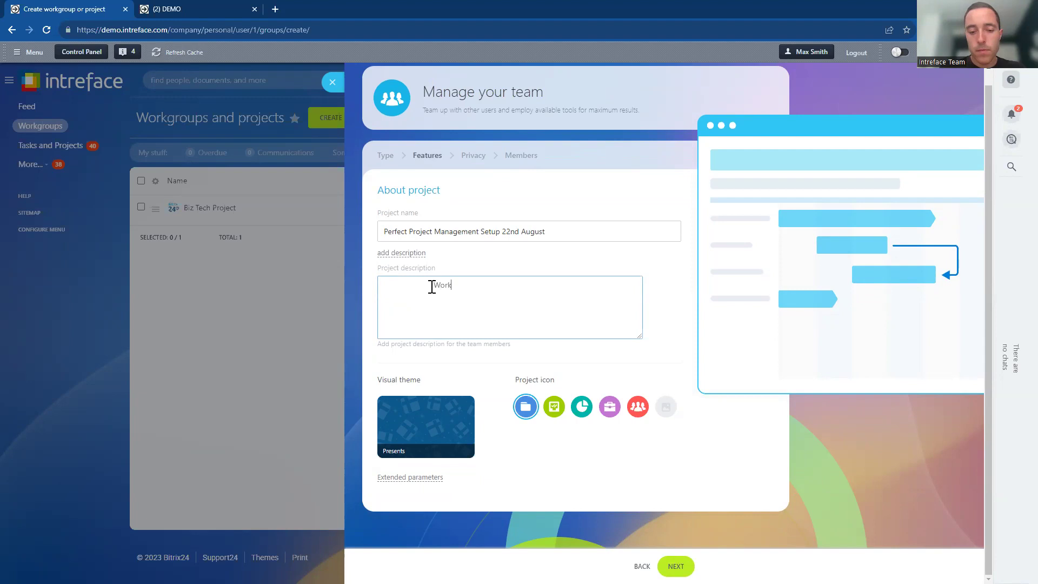
type(" the te")
key("BackSpace")
key("BackSpace")
key("BackSpace")
key("BackSpace")
key("BackSpace")
key("BackSpace")
key("BackSpace")
key("BackSpace")
key("BackSpace")
key("BackSpace")
key("BackSpace")
key("BackSpace")
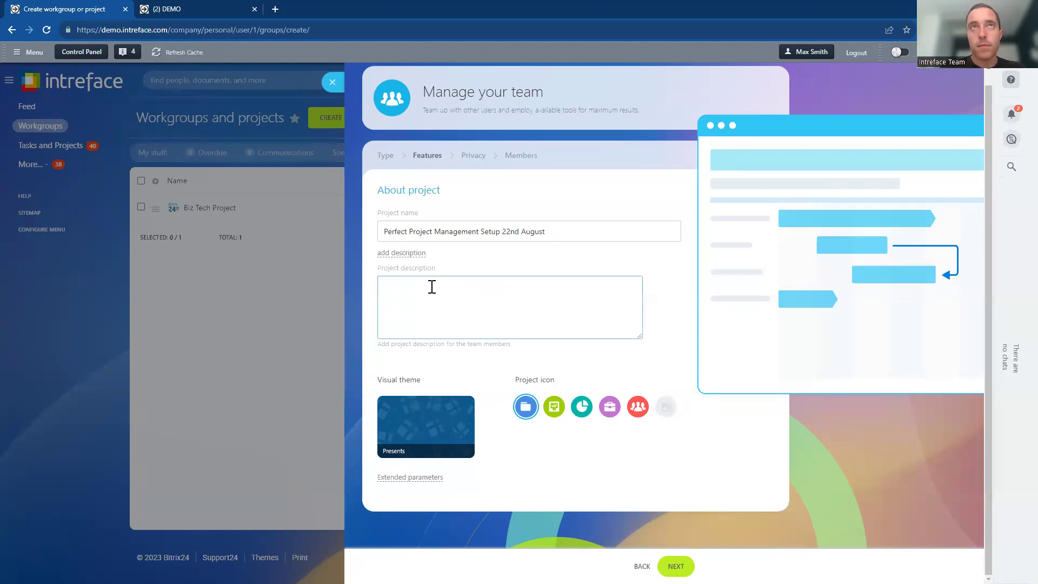
type("W")
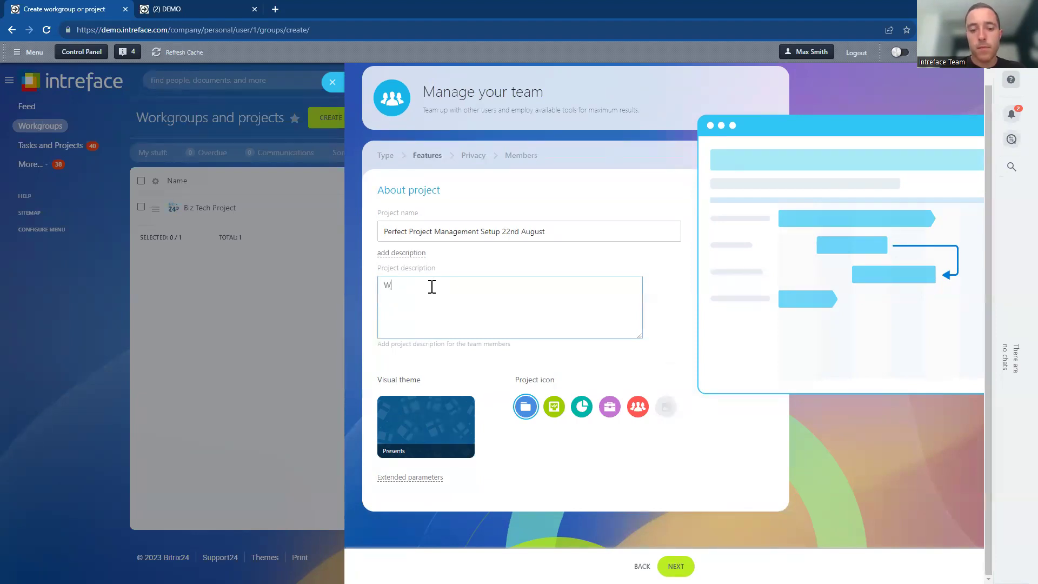
type("ork to setup")
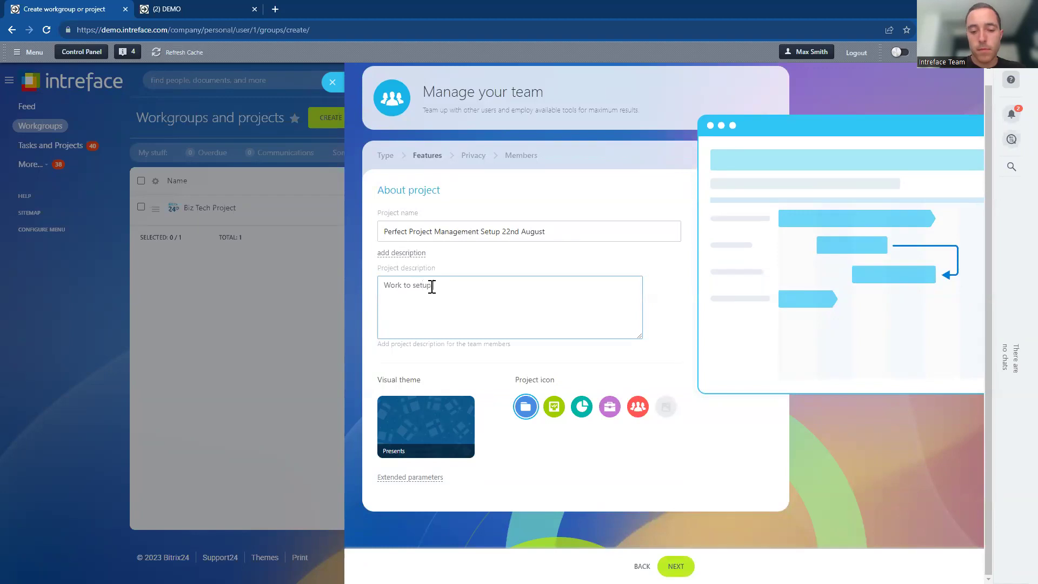
type(" the next webinar")
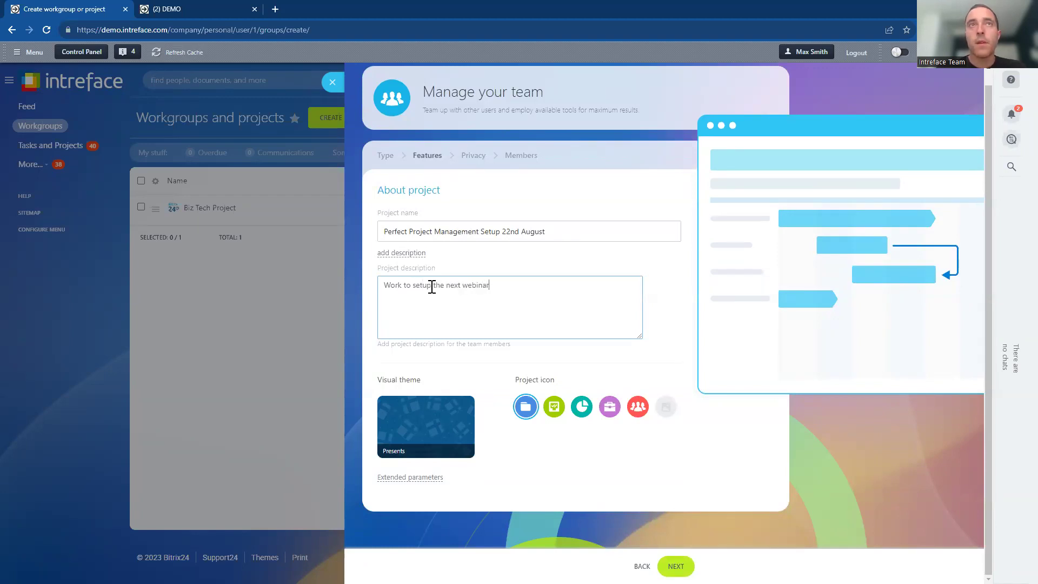
Step: Set the project's visual theme to the dark blue-to-red gradient and choose the red people icon
mouse_move(407, 433)
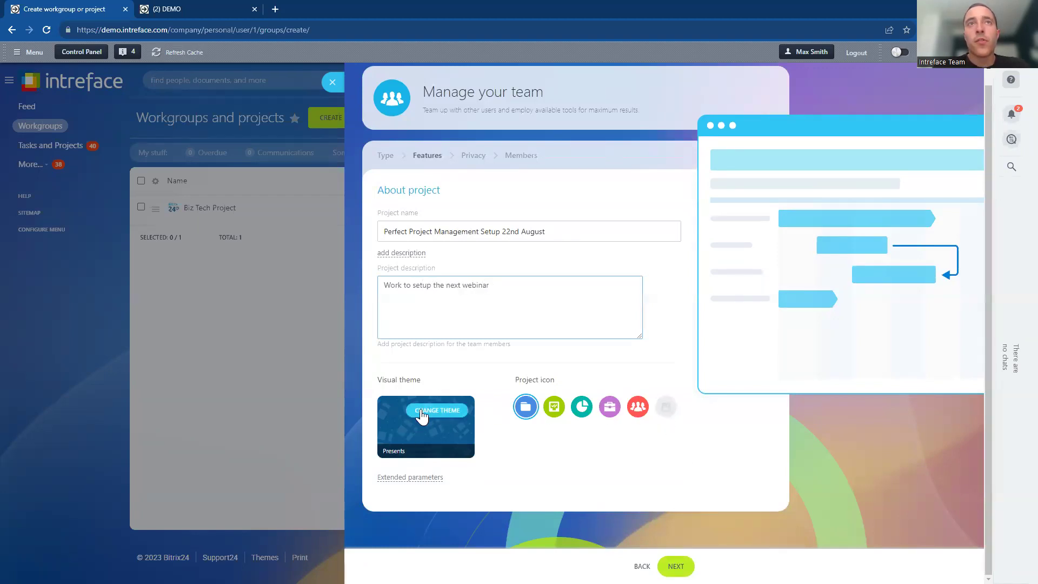
left_click(421, 411)
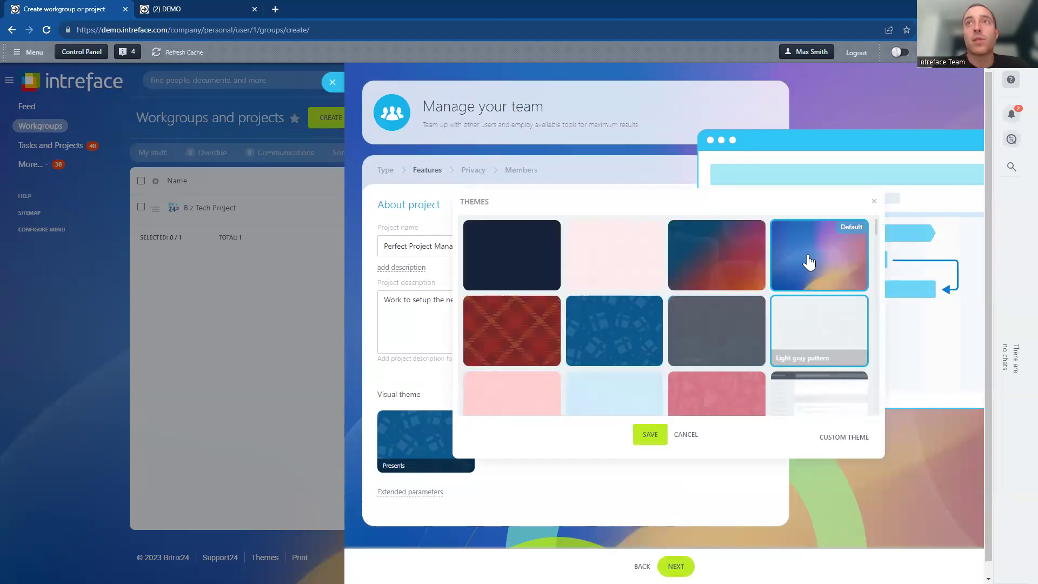
left_click(707, 243)
left_click(649, 432)
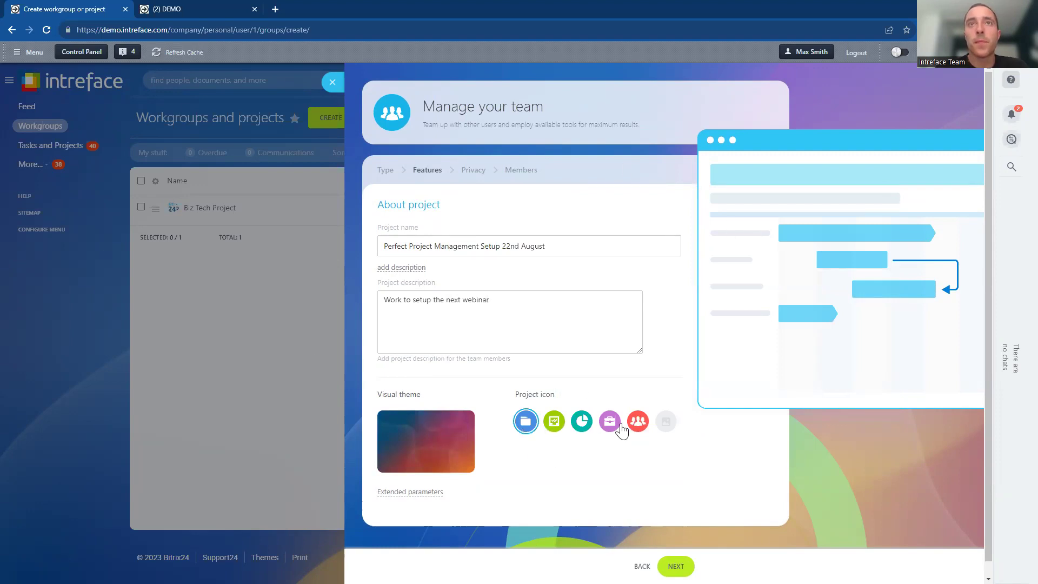
left_click(637, 421)
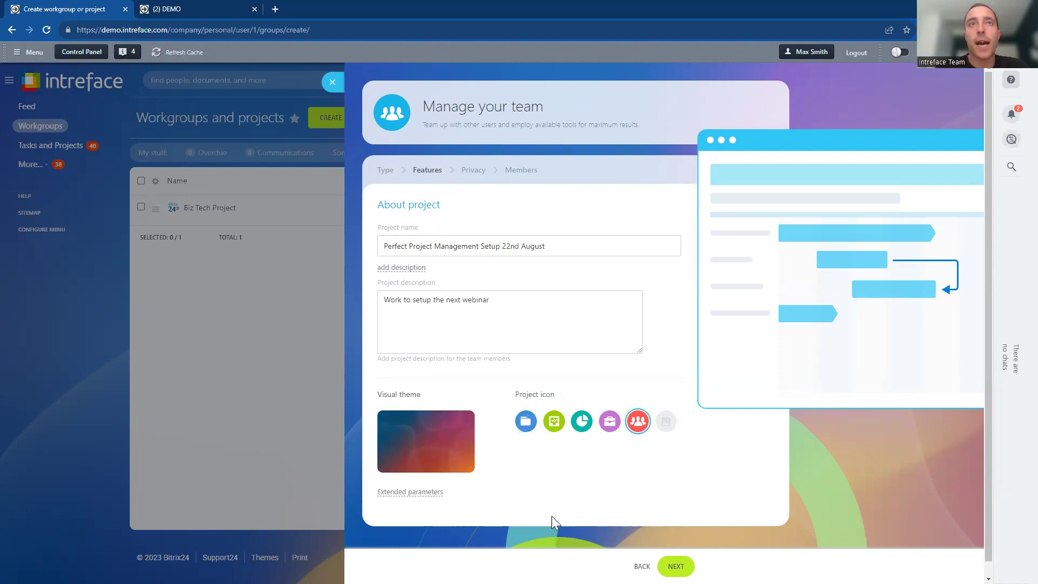
Step: Show the extended parameters and set the project dates from 01/09/2023 to 31/12/2023
left_click(411, 491)
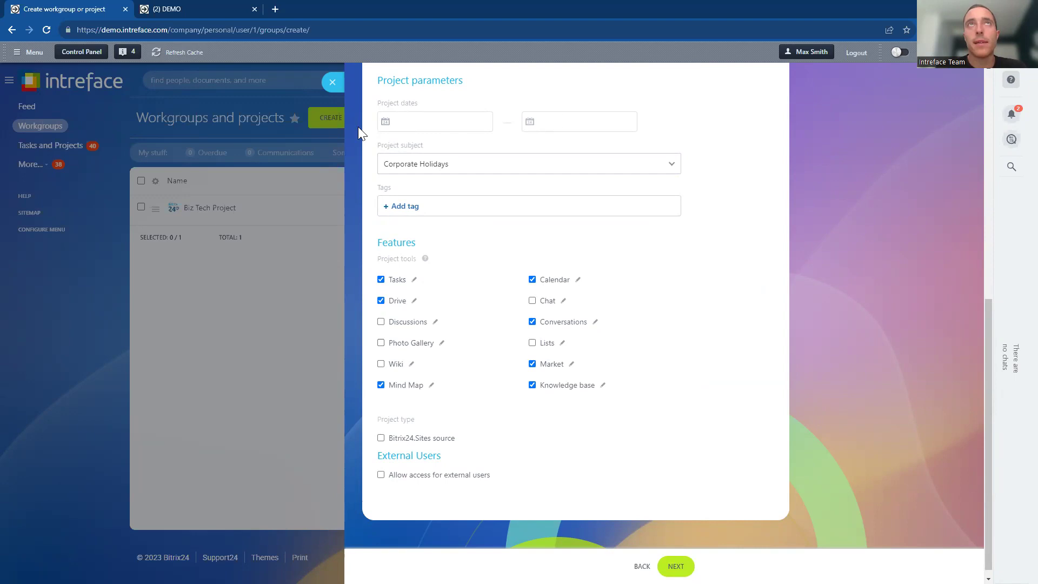
left_click(386, 124)
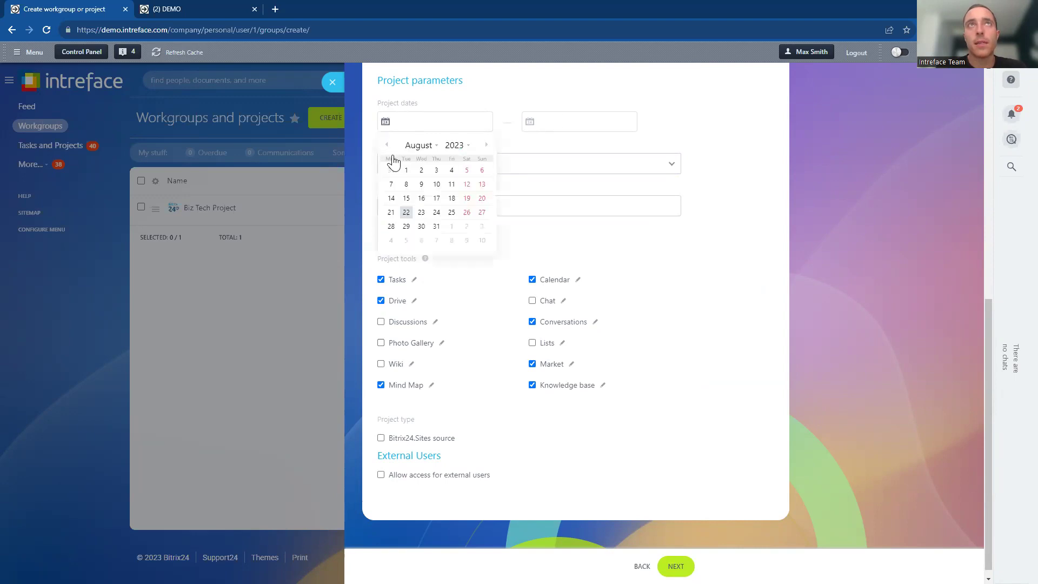
left_click(436, 225)
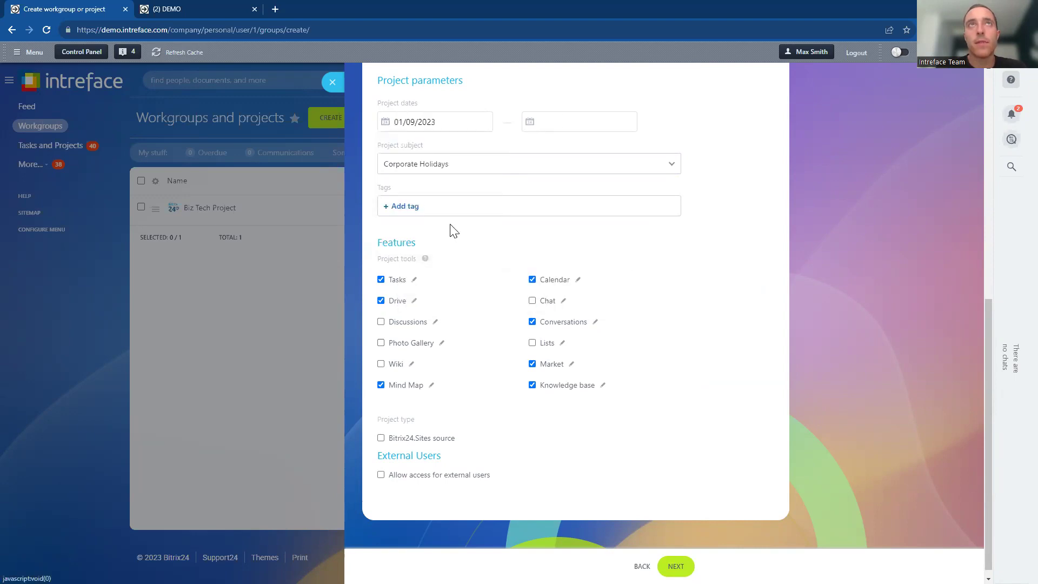
left_click(531, 124)
left_click(630, 145)
left_click(629, 145)
left_click(629, 145)
left_click(629, 145)
left_click(625, 227)
Step: Set the project subject to Projects and view the available tags without adding one
left_click(439, 168)
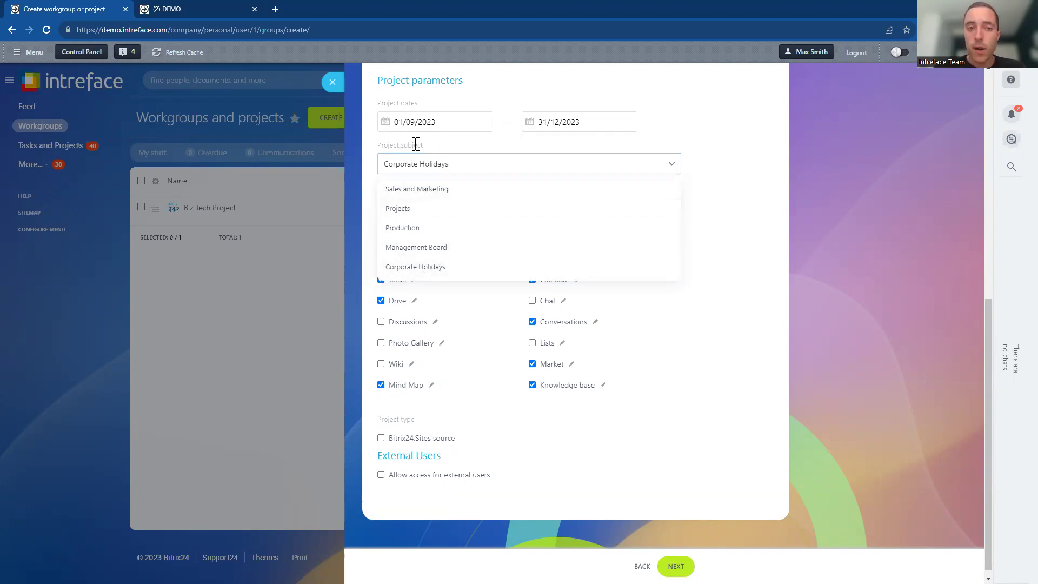
left_click(402, 209)
left_click(402, 208)
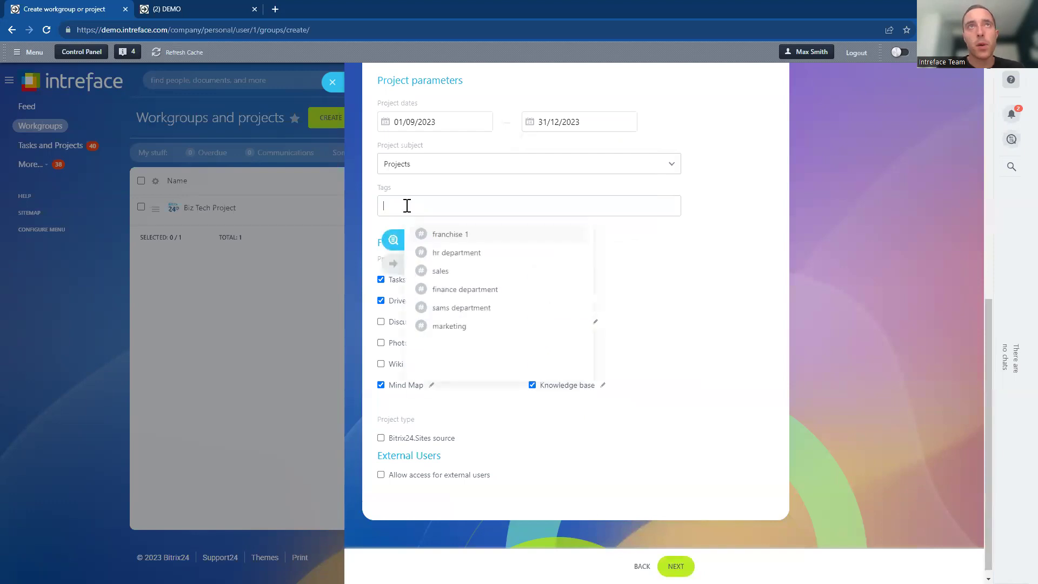
left_click(637, 227)
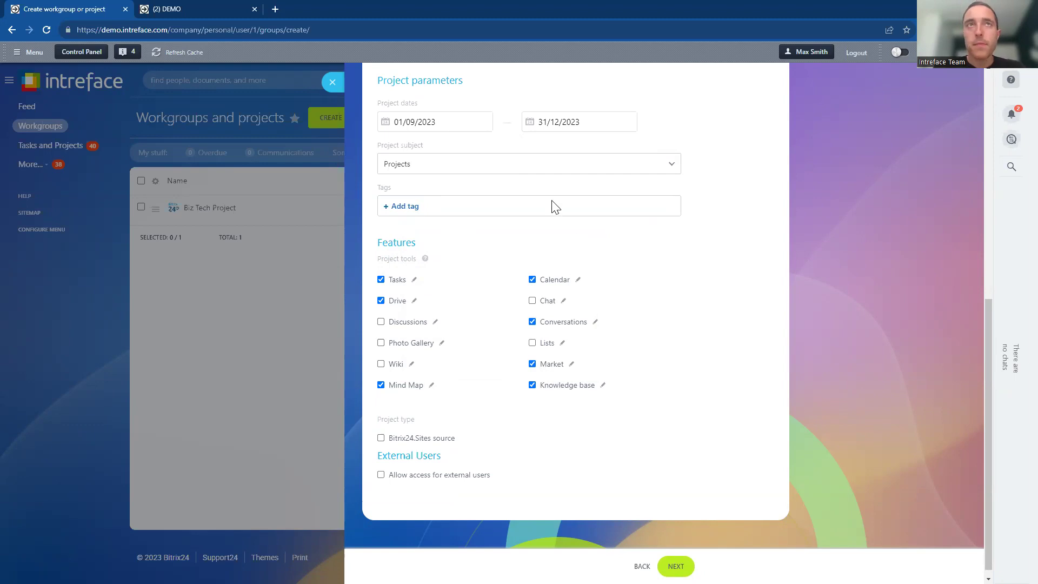
Step: Disable the project tools Tasks, Drive, Mind Map, Knowledge base, Market, Conversations and Calendar
double_click(401, 244)
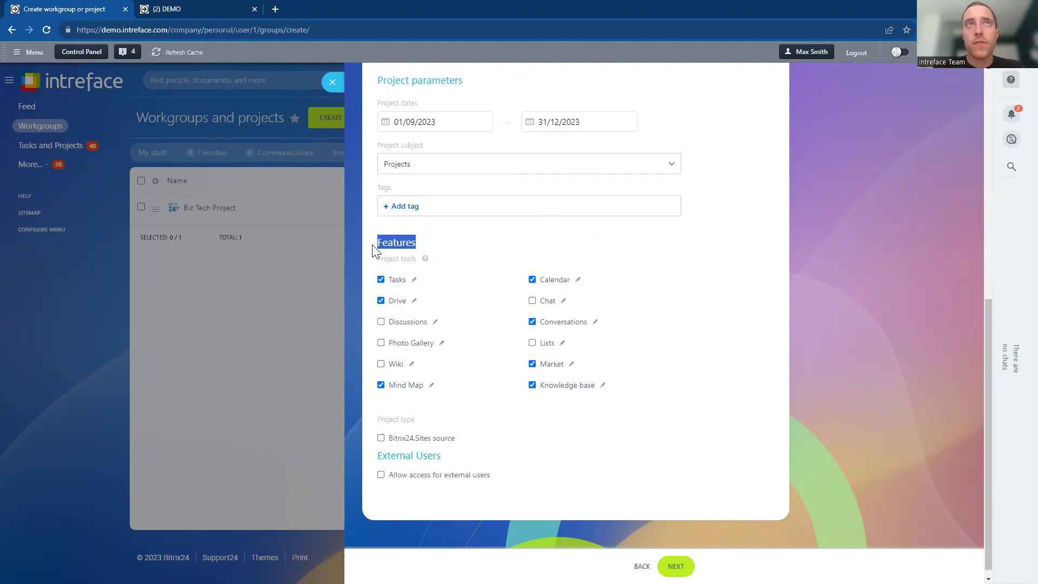
left_click(381, 279)
left_click(380, 301)
left_click(380, 386)
left_click(532, 385)
left_click(533, 364)
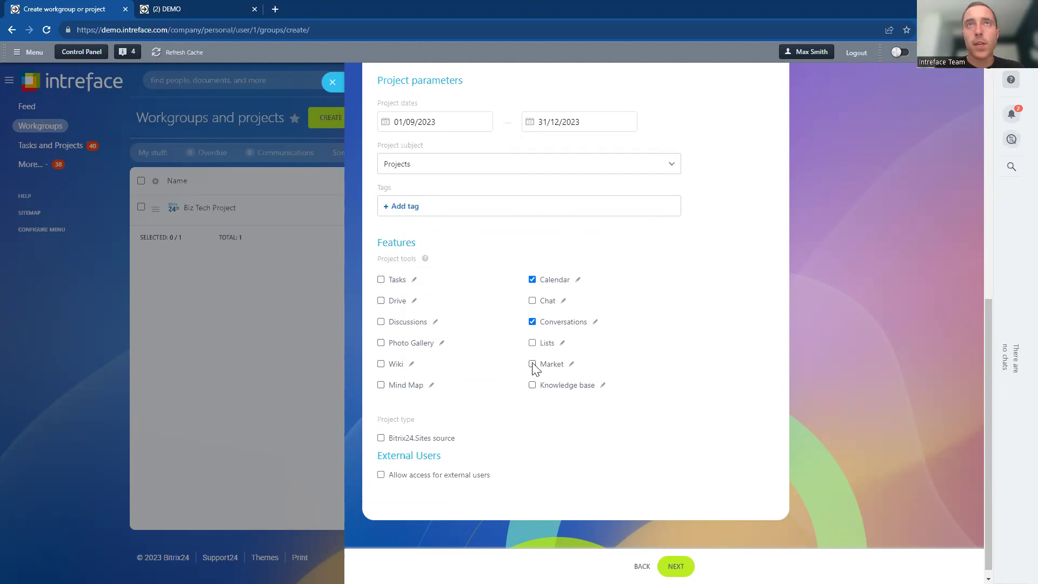
left_click(533, 322)
left_click(532, 280)
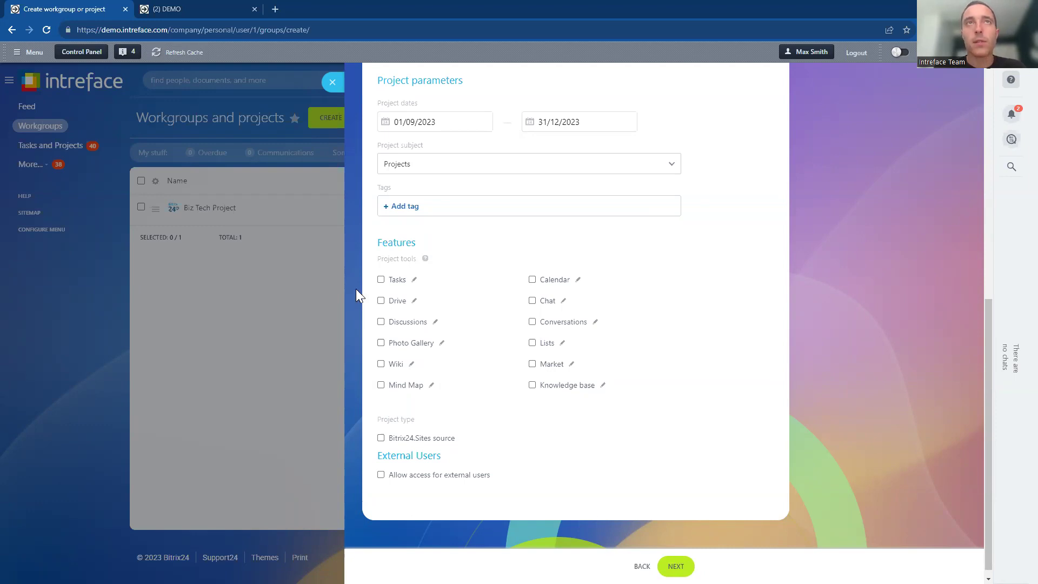
Step: Enable the project tools Tasks, Chat, Drive and Calendar
left_click(381, 280)
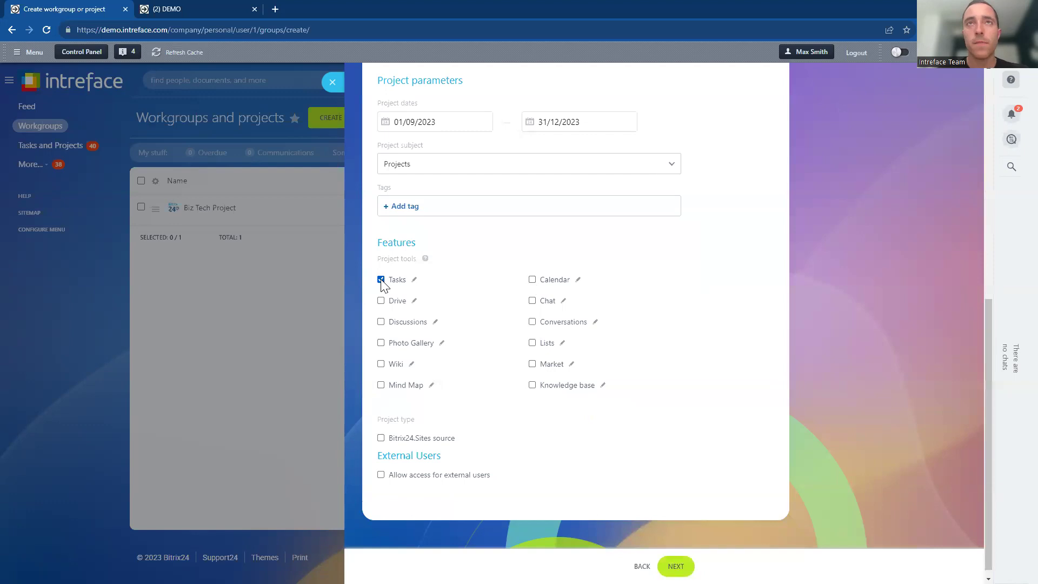
left_click(533, 302)
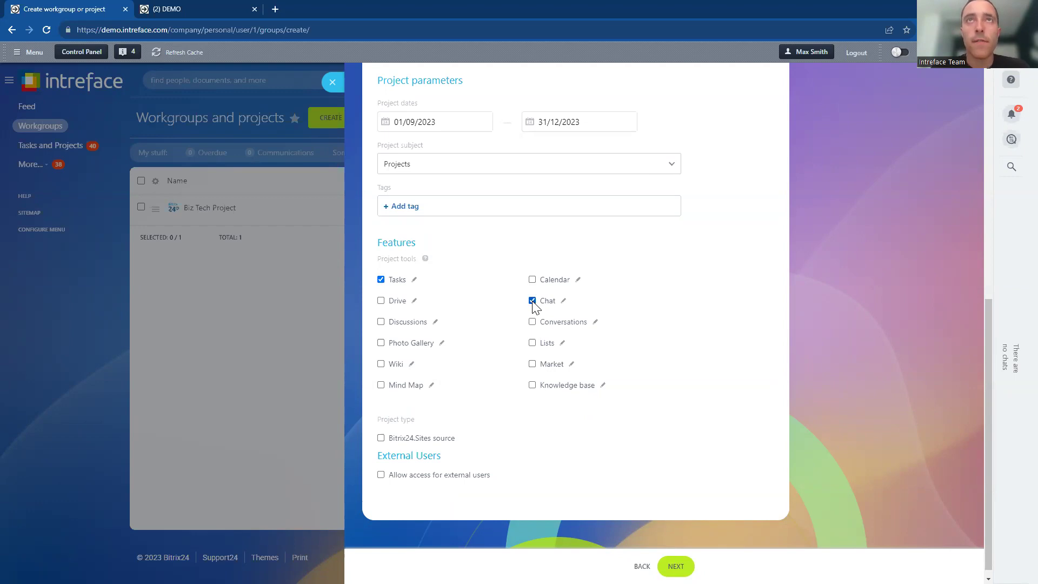
left_click(381, 301)
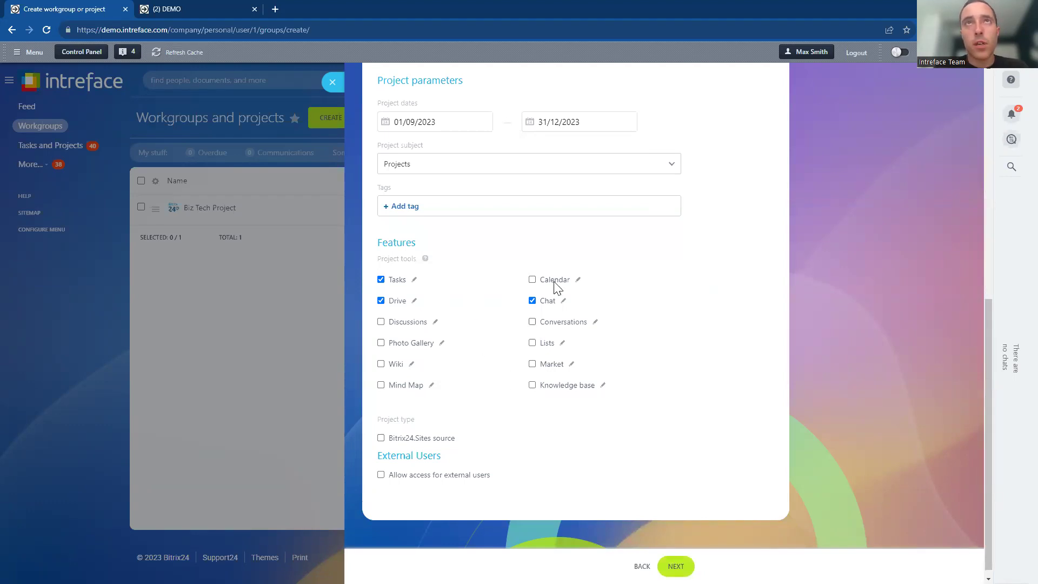
left_click(532, 281)
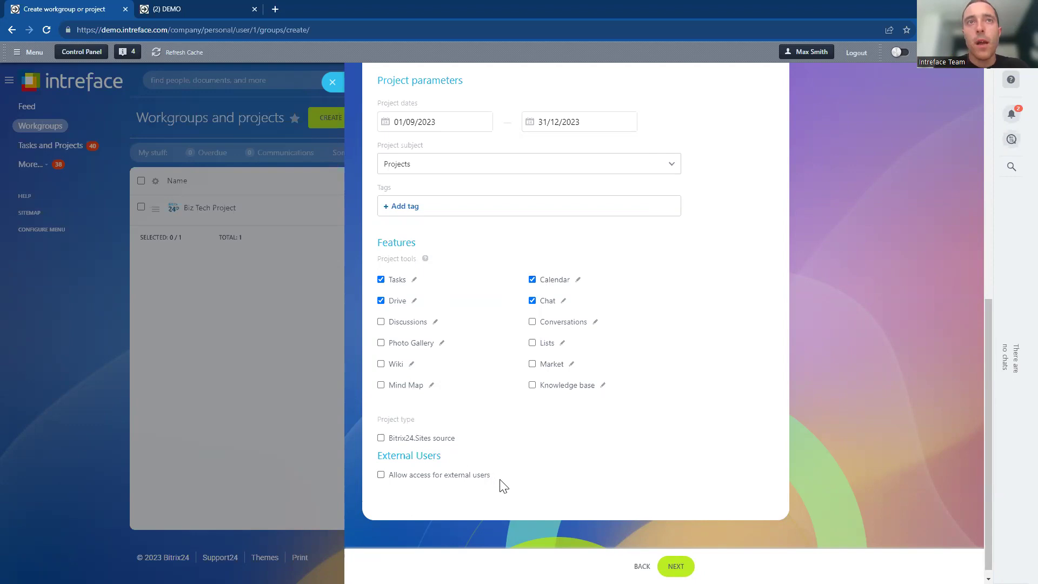
left_click_drag(503, 481, 384, 478)
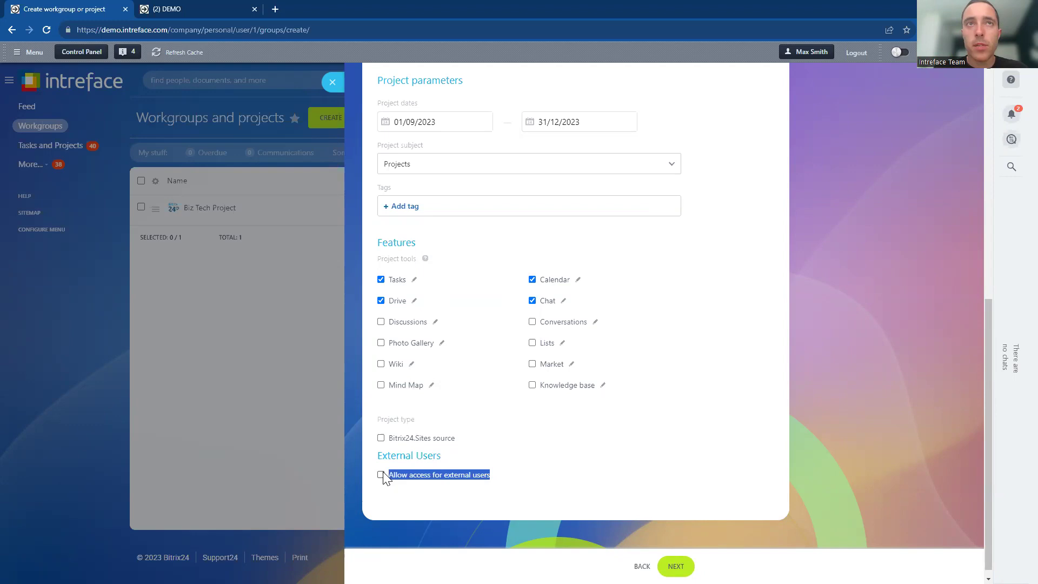
left_click(380, 474)
left_click(543, 502)
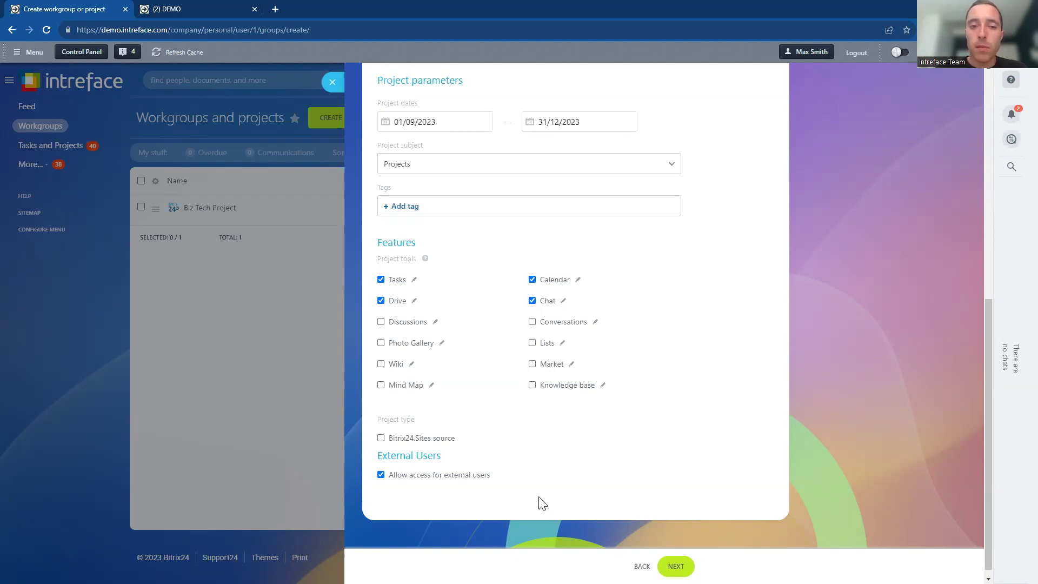
left_click(382, 475)
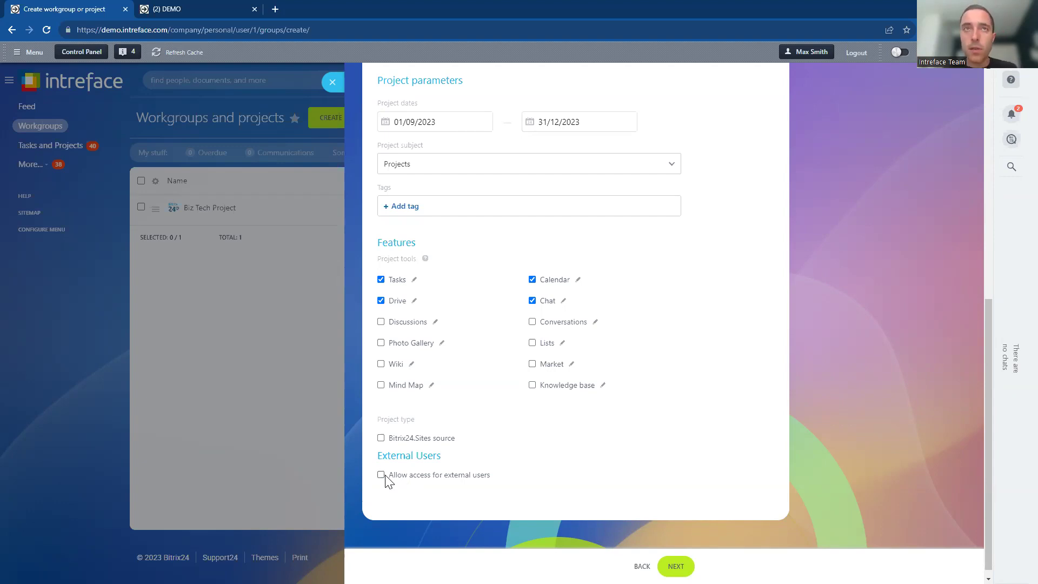
Step: Set the project's privacy level to Hidden and proceed to the team member settings
left_click(670, 564)
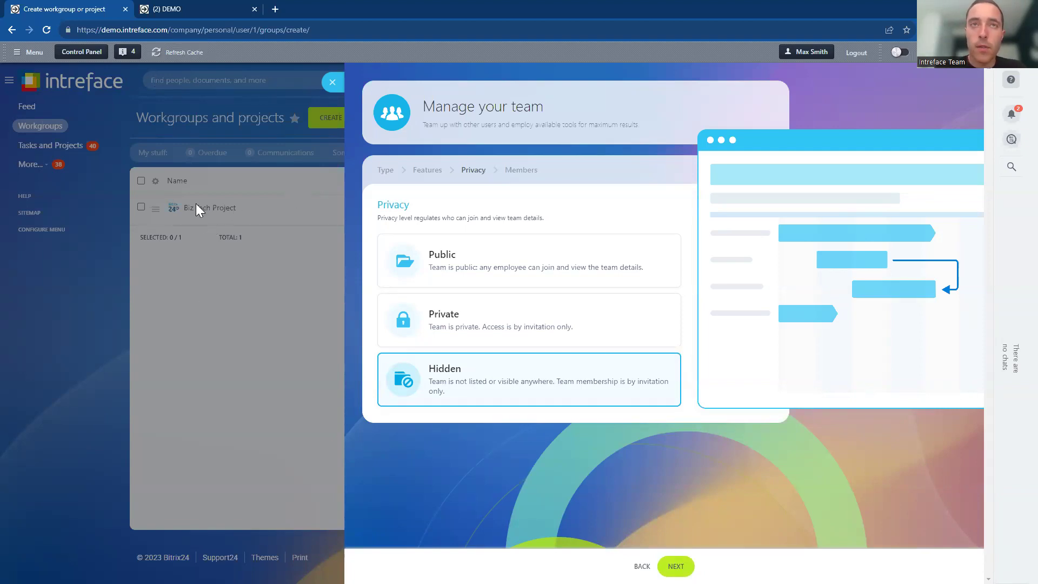
left_click(455, 279)
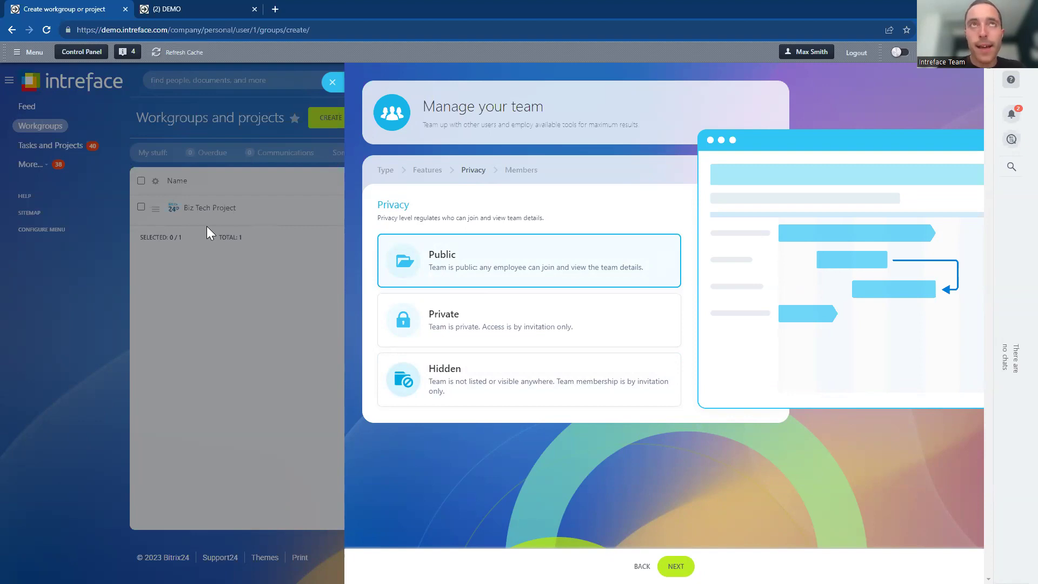
left_click(501, 337)
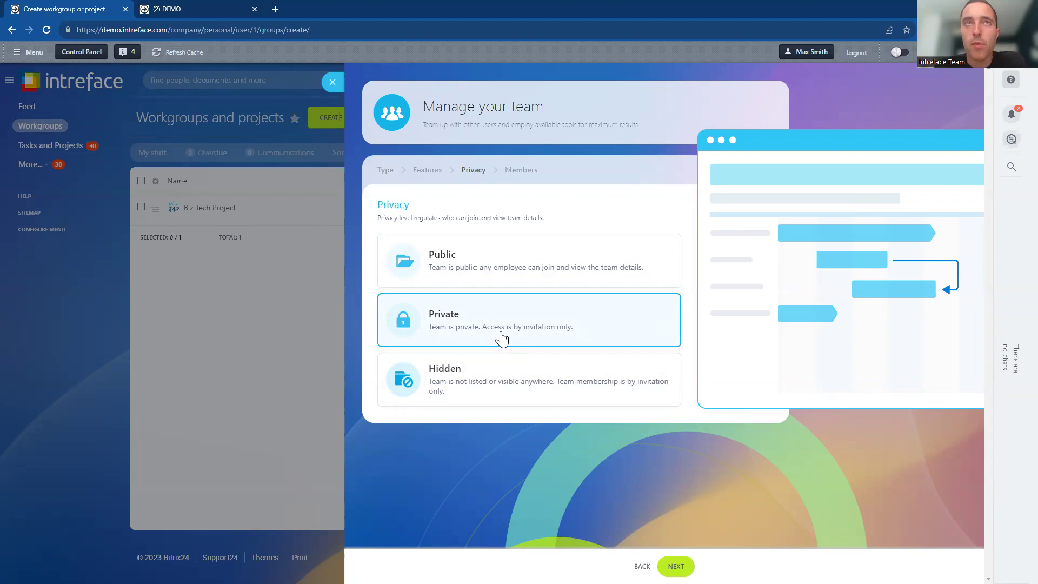
left_click(483, 381)
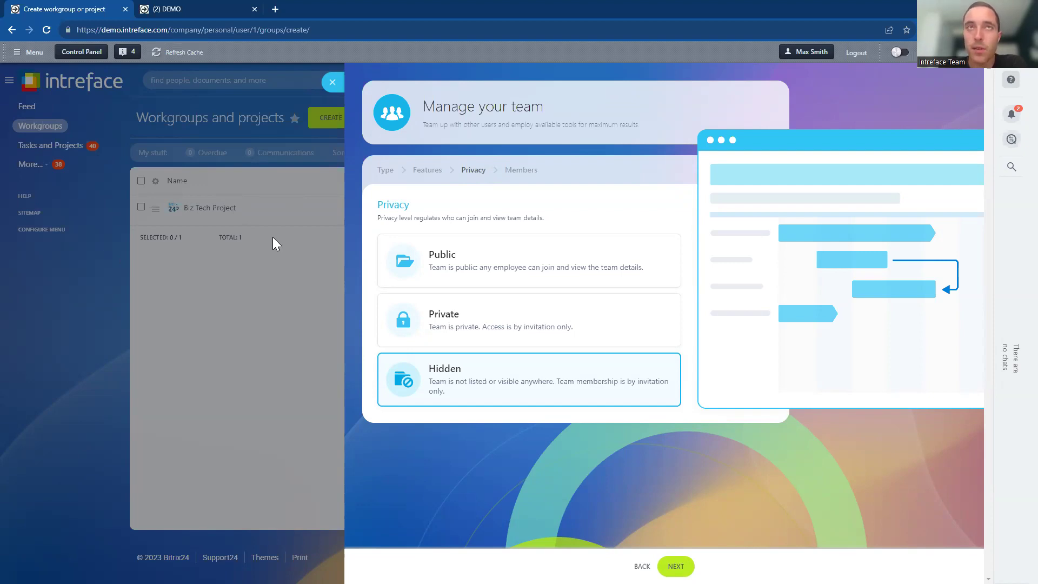
left_click(676, 566)
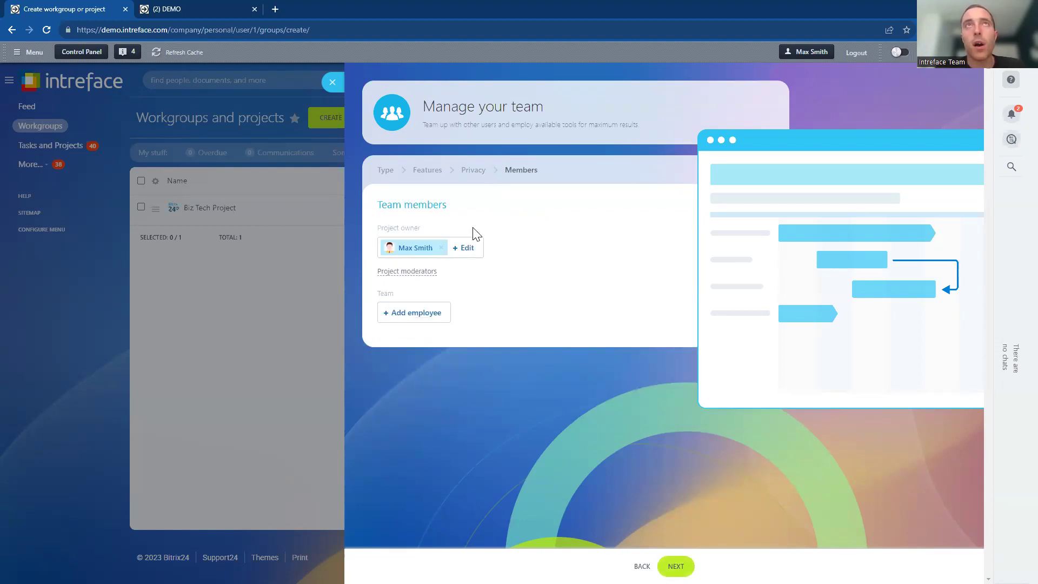
Step: Show the project moderators setting and add two employees as moderators
left_click(400, 272)
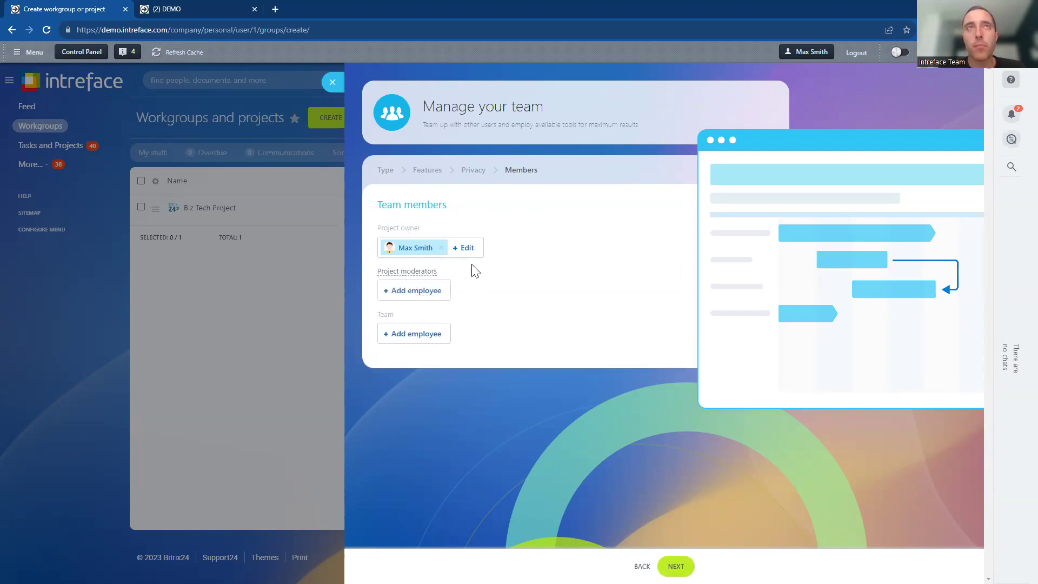
left_click_drag(424, 228, 380, 230)
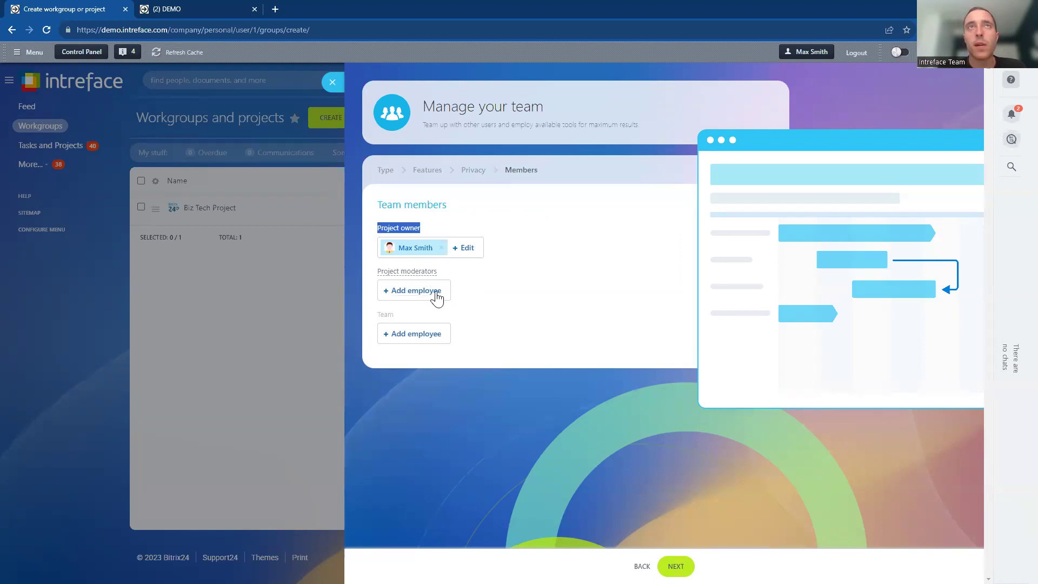
left_click_drag(439, 274, 376, 277)
left_click(419, 303)
left_click(415, 297)
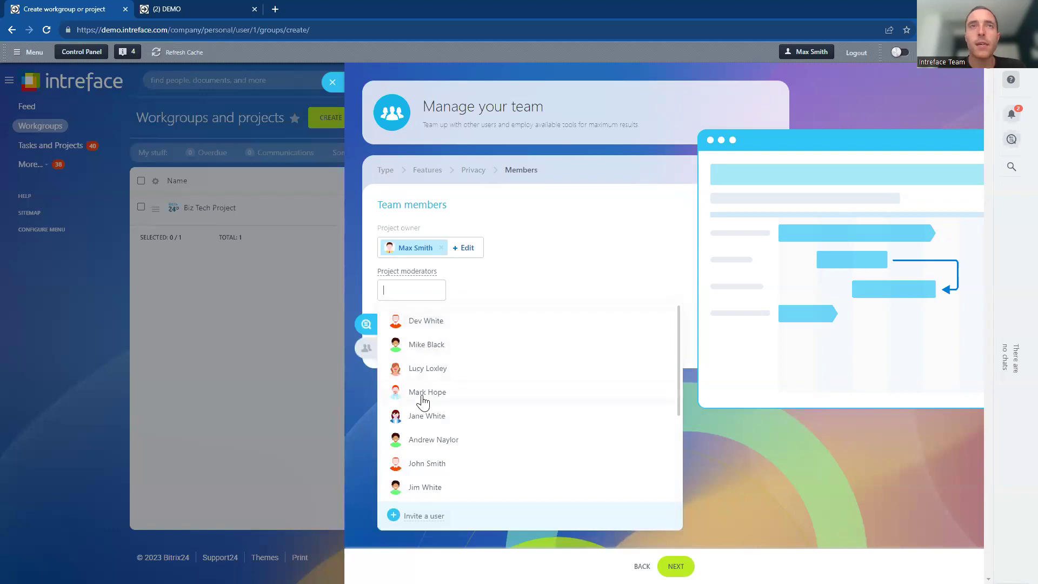
left_click(420, 393)
left_click(416, 327)
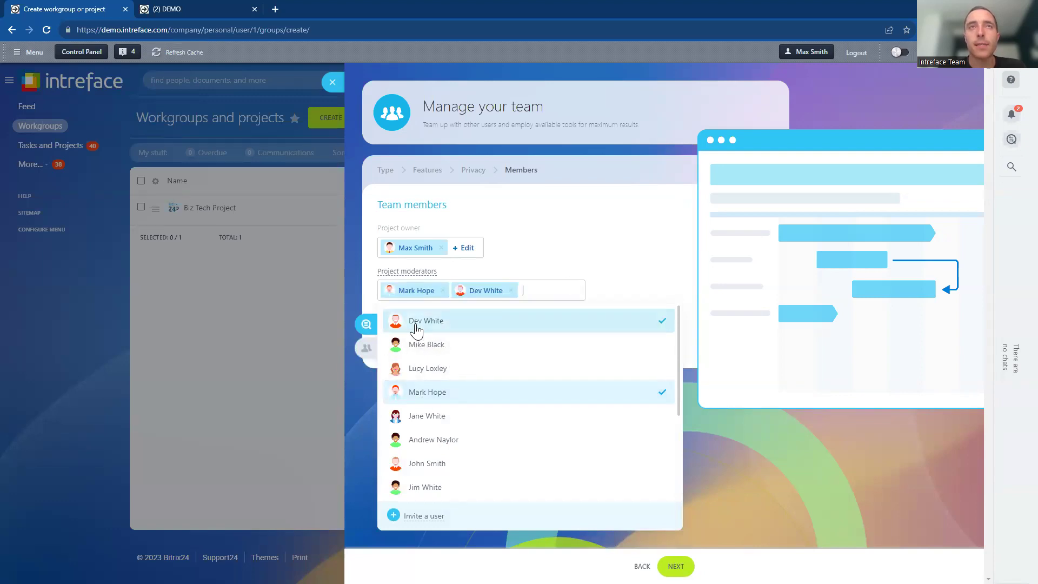
left_click(608, 293)
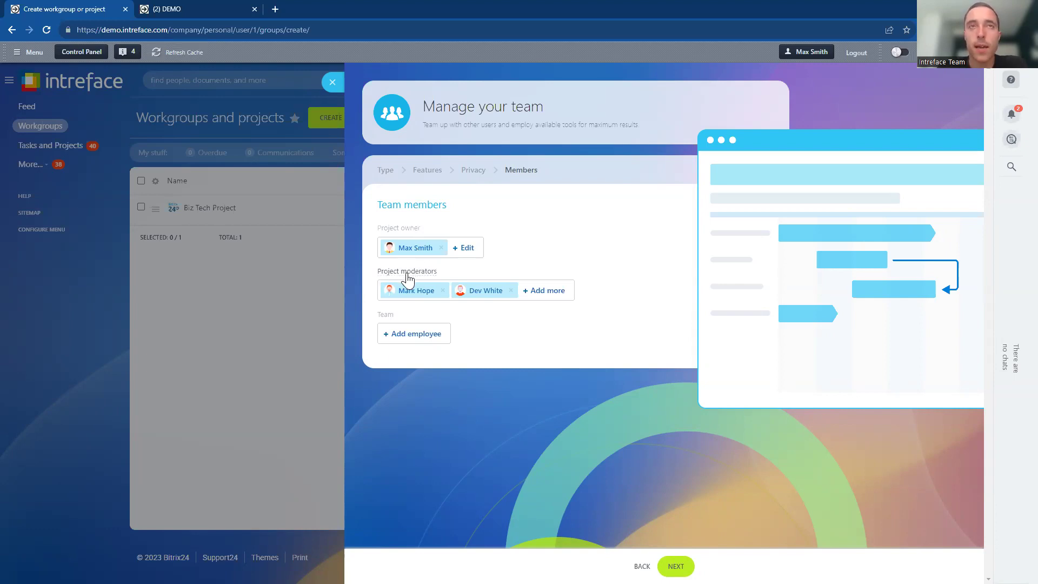
Step: Add three employees to the project team and finish creating the project
left_click(411, 339)
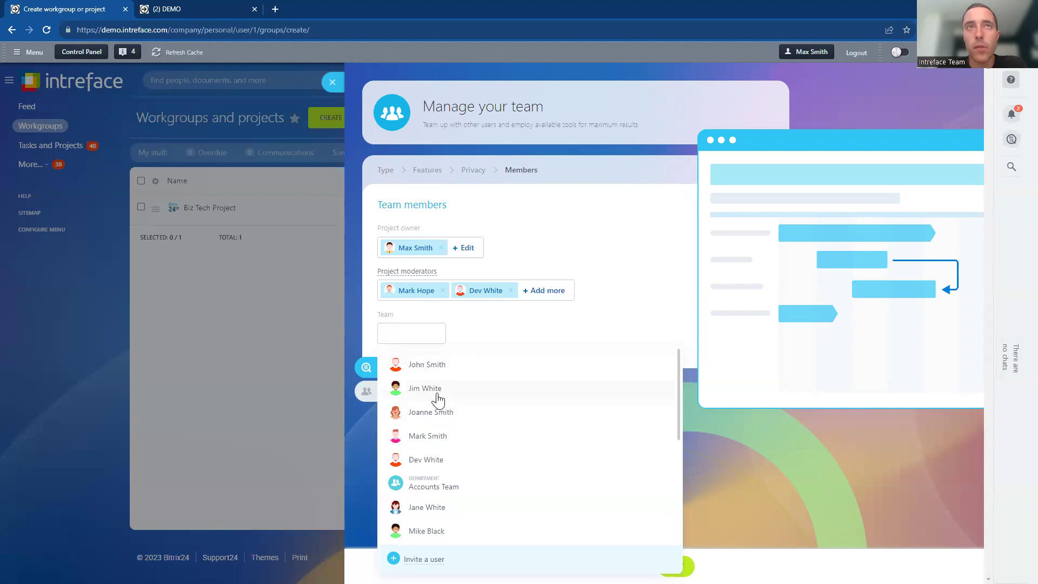
left_click(438, 398)
left_click(439, 509)
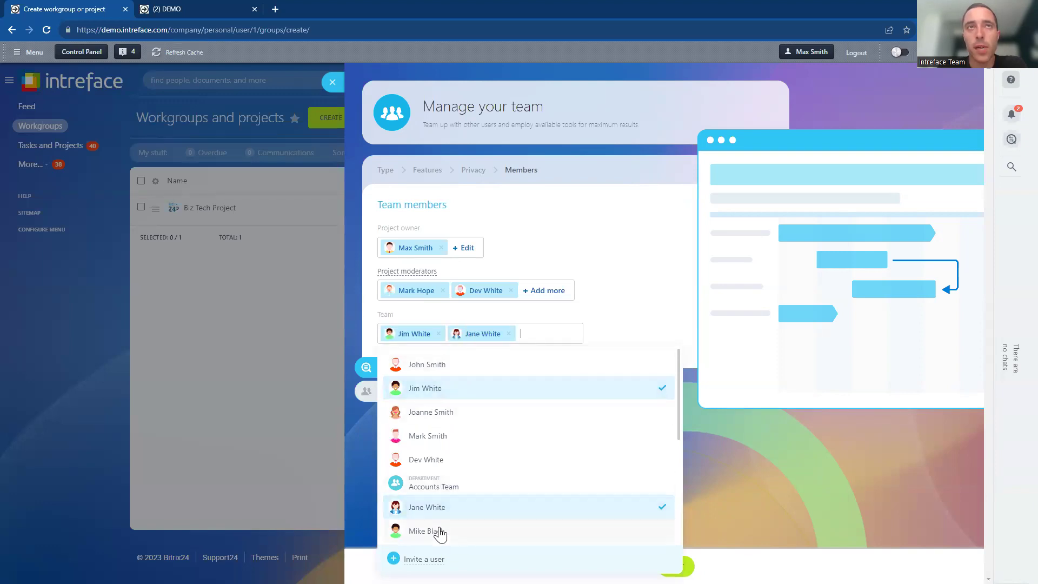
left_click(432, 531)
left_click(663, 307)
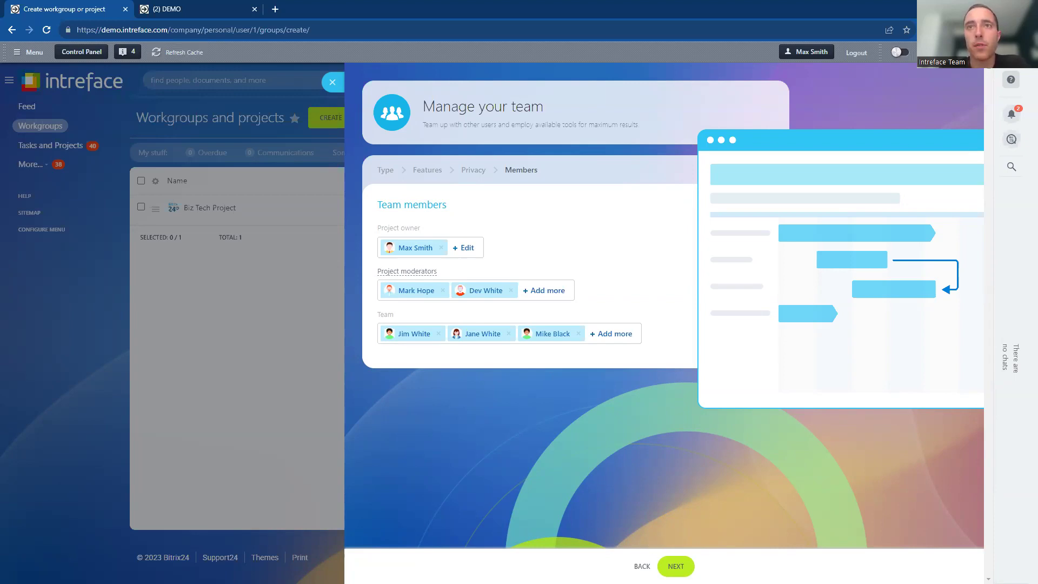
left_click(675, 566)
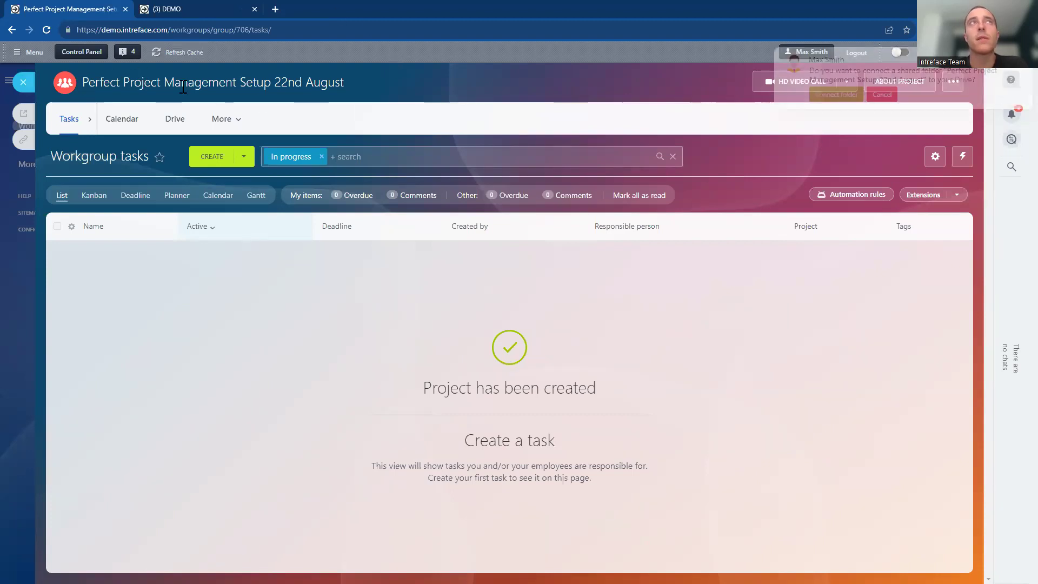
Step: Review the new project's member list with its roles and the members pending approval
mouse_move(894, 89)
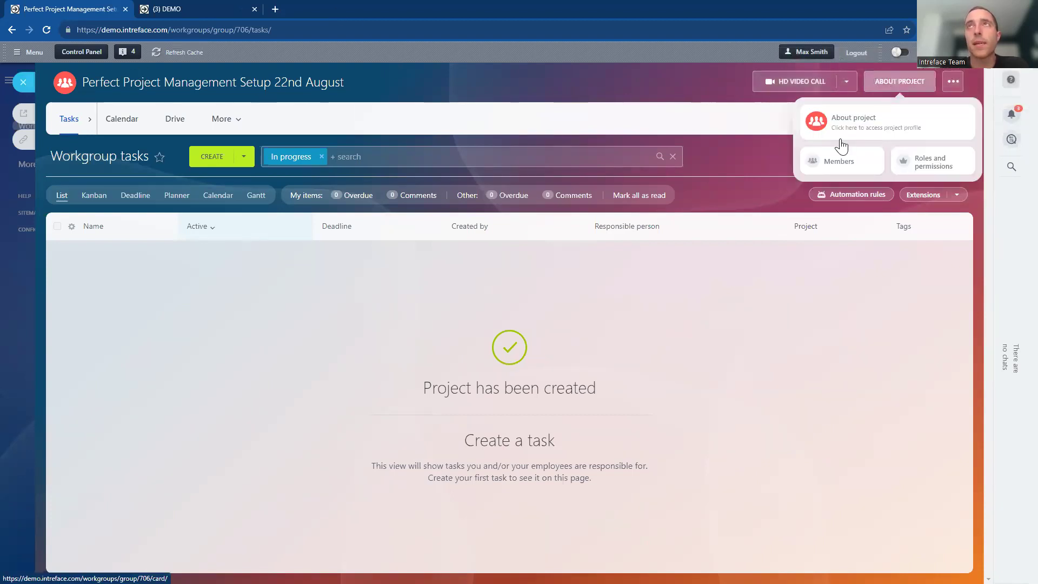
left_click(838, 161)
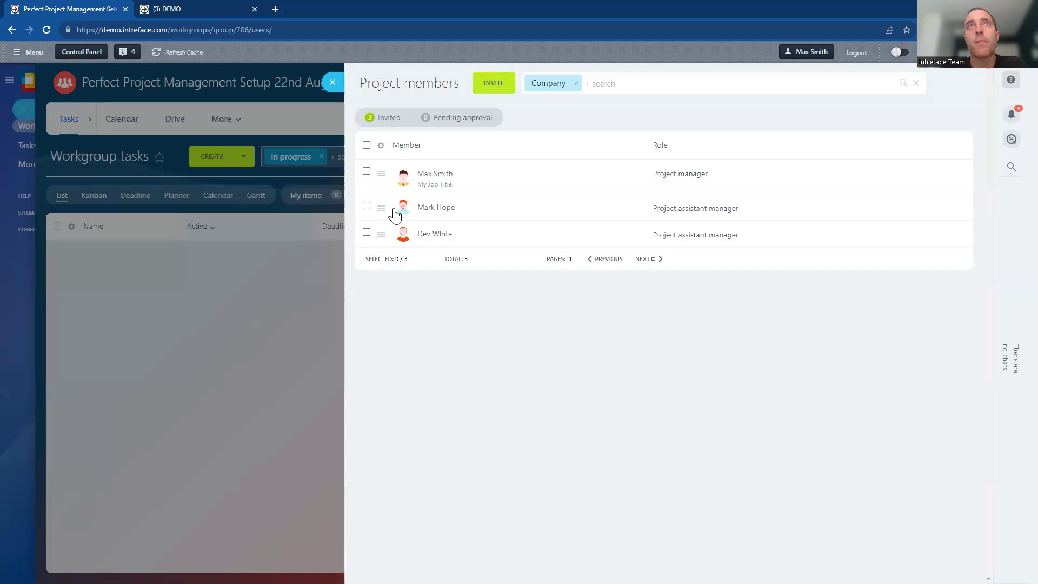
left_click(448, 120)
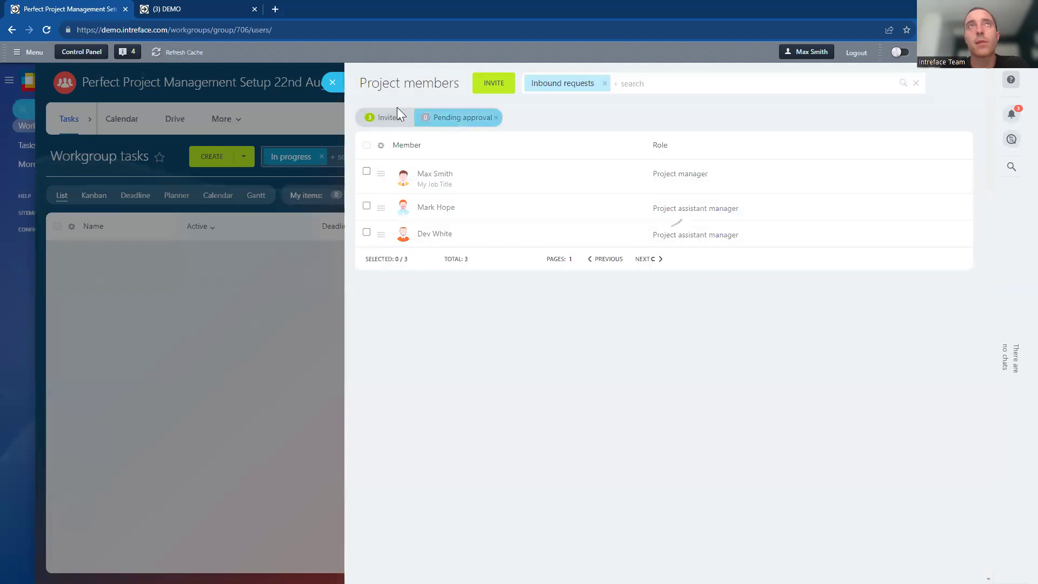
left_click(334, 83)
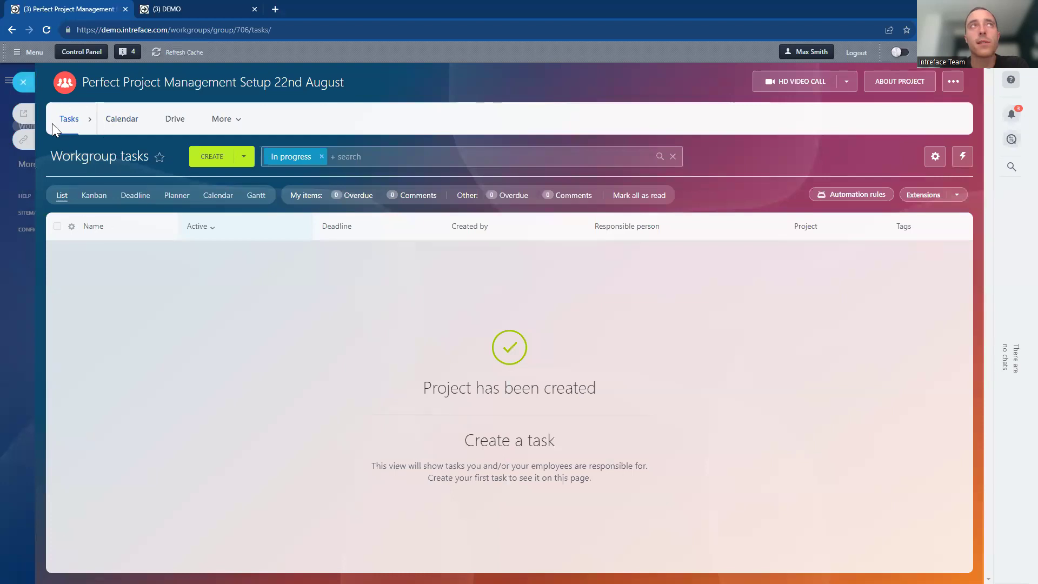
Step: View the project's task Kanban without choosing a stage view, and look into the project's Drive
left_click(89, 195)
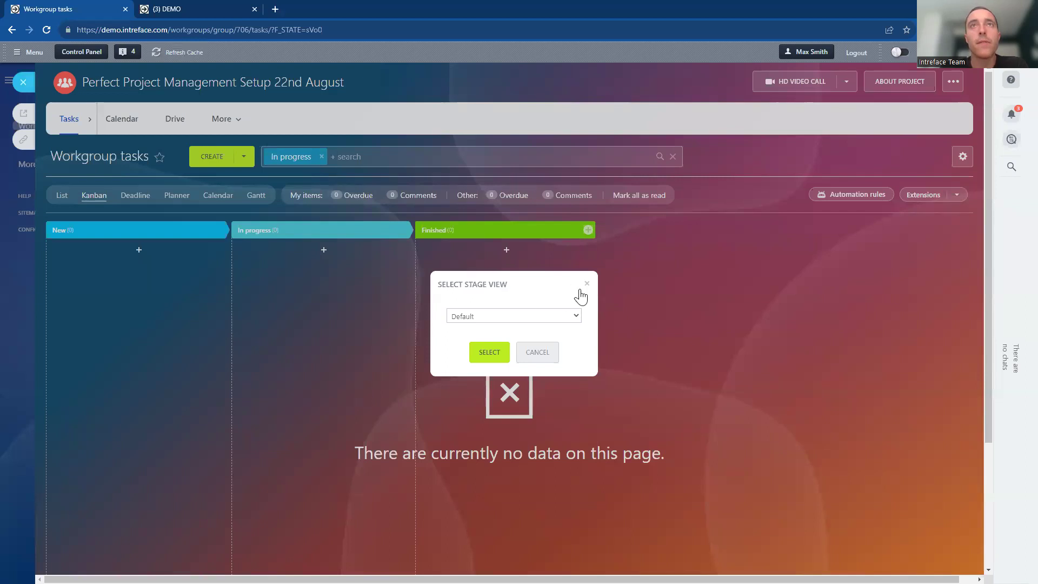
left_click(534, 355)
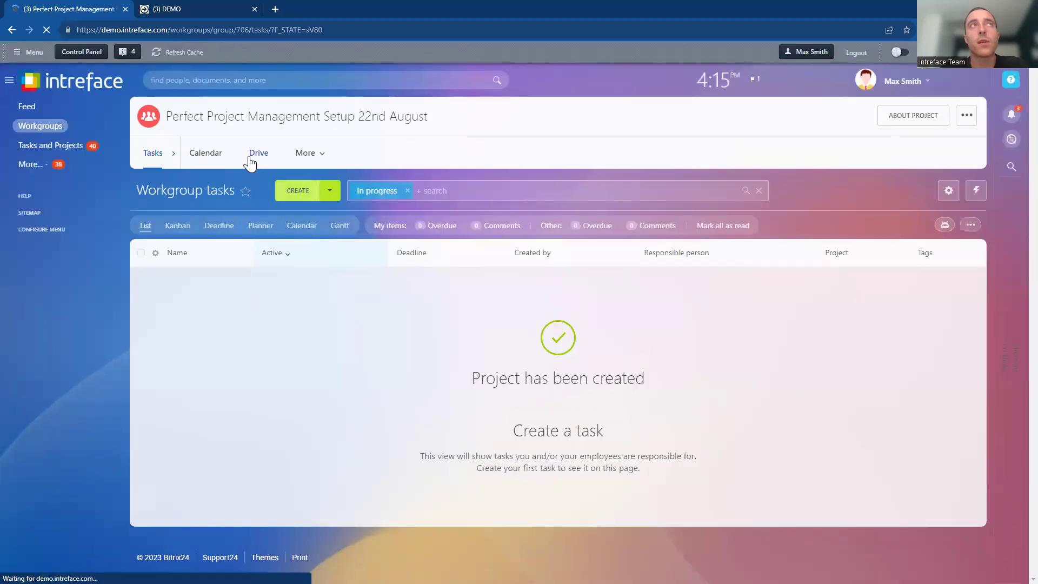
left_click(258, 153)
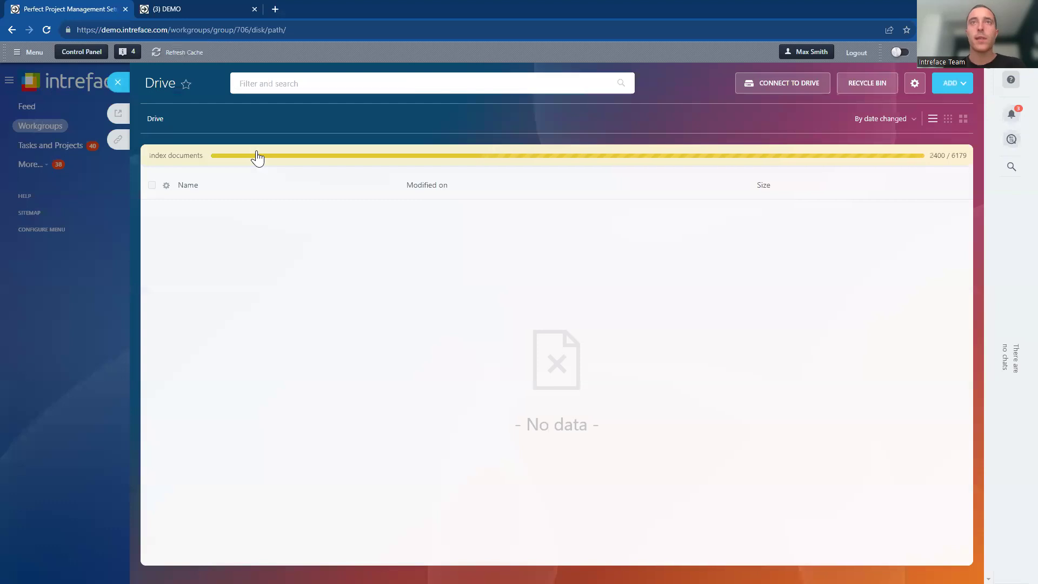
left_click(117, 83)
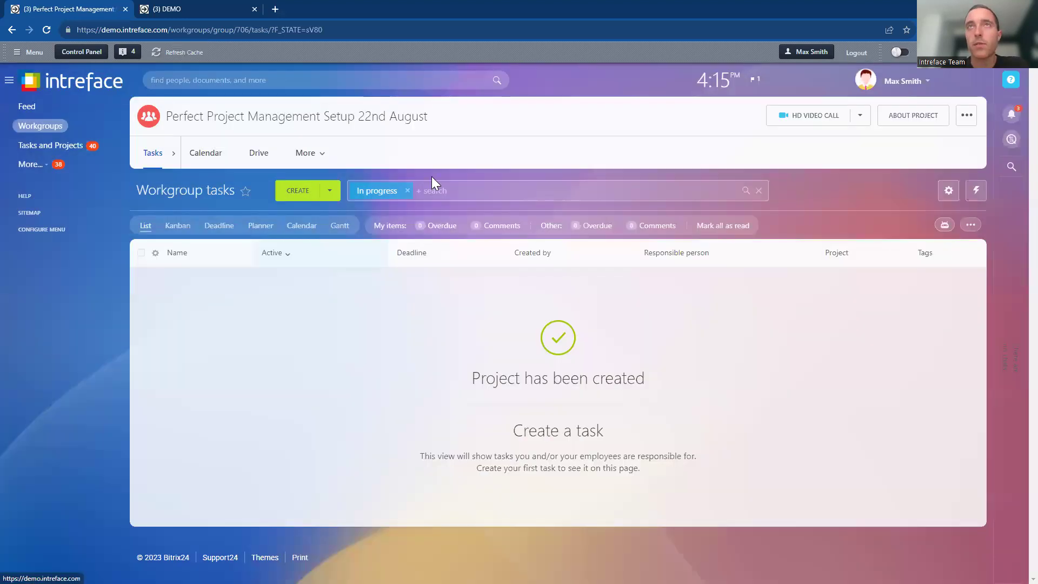
Step: In the project's roles and permissions, set the permission to create tasks to Project owner and assistants
mouse_move(908, 117)
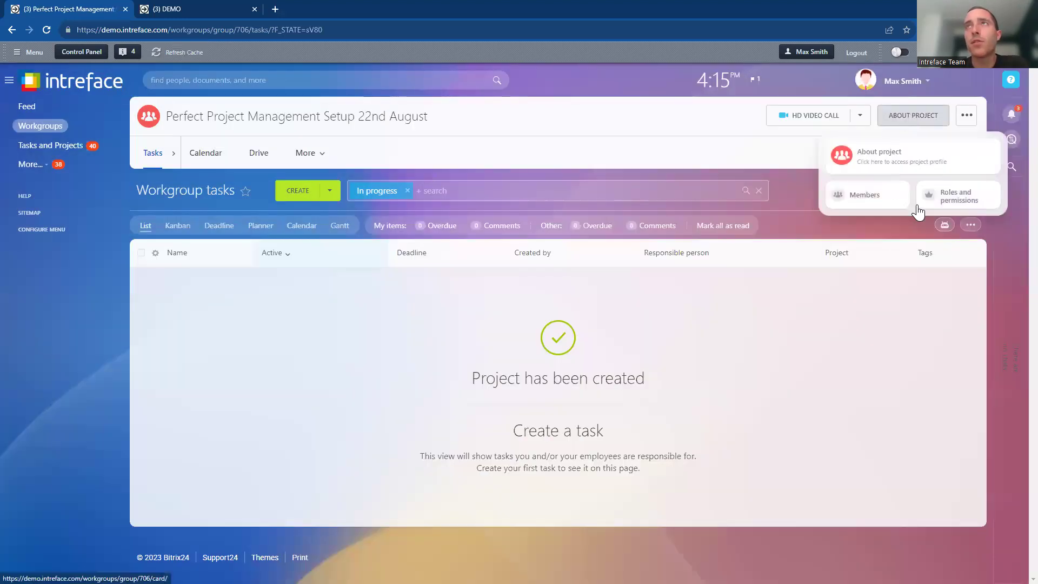
left_click(962, 198)
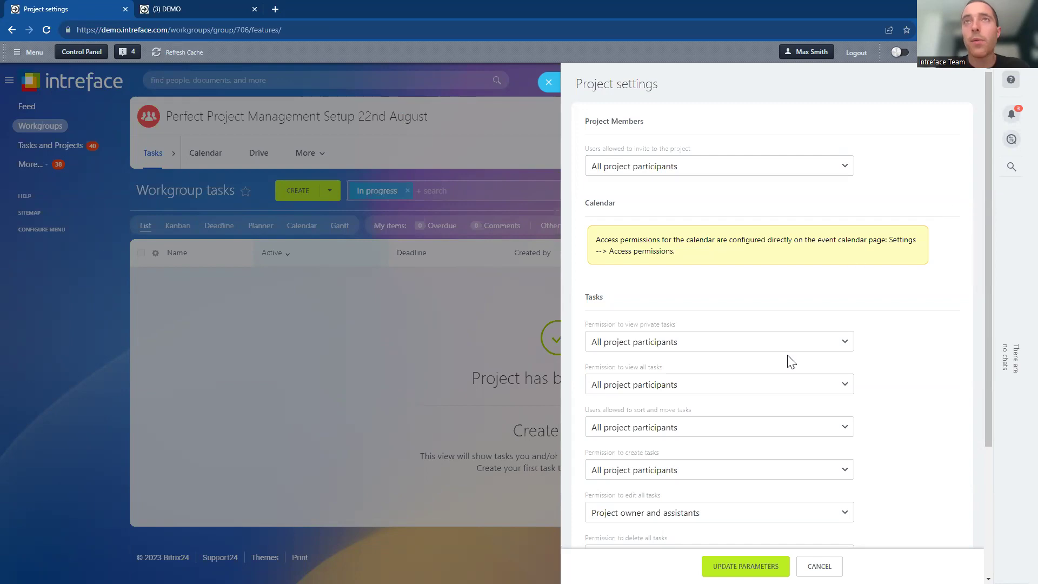
left_click_drag(987, 269, 977, 363)
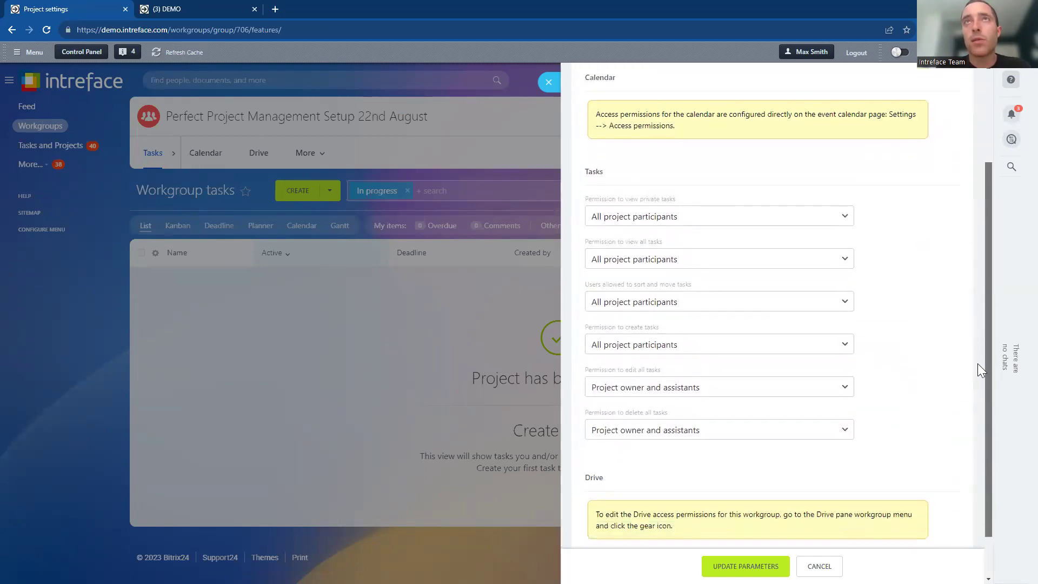
left_click_drag(667, 328, 583, 324)
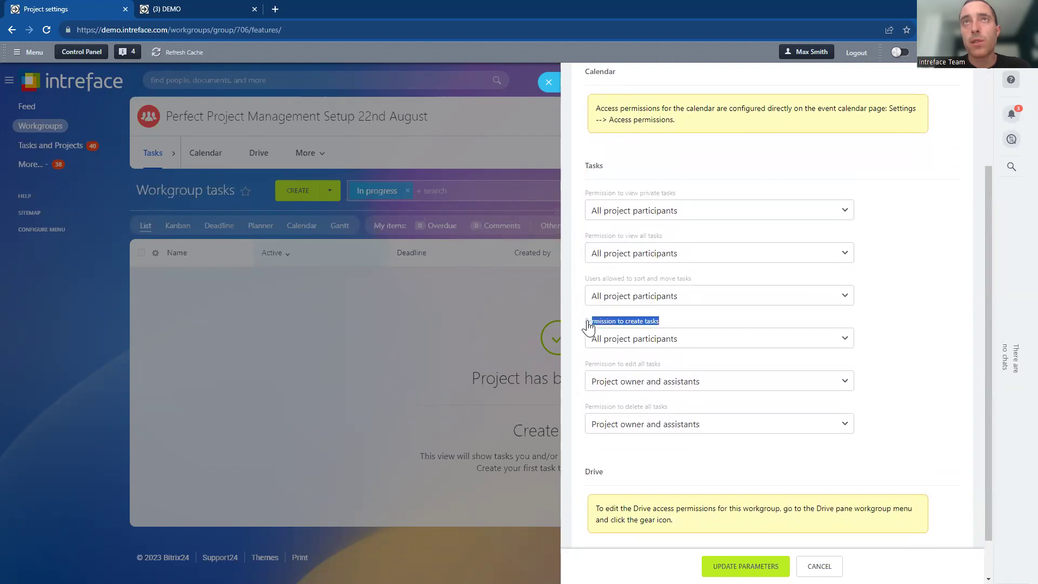
left_click(651, 336)
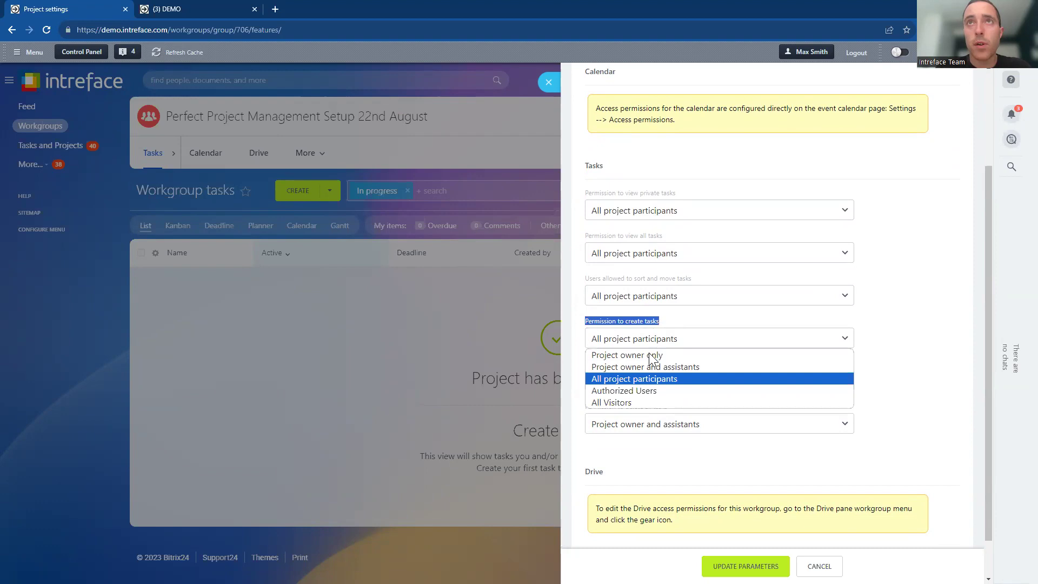
left_click(646, 367)
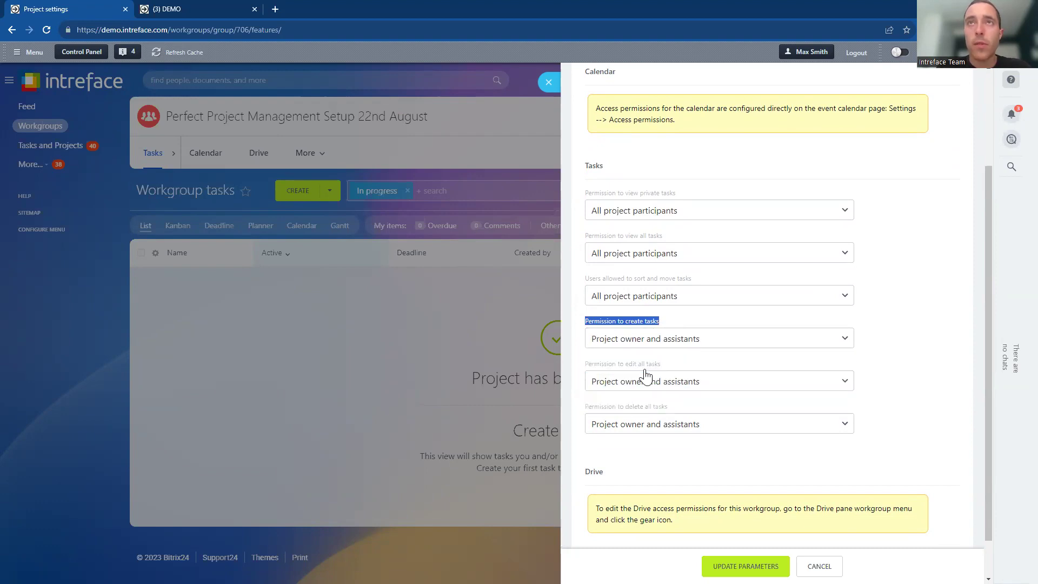
Step: Try setting the permission to create tasks to All Visitors, and leave the project settings without updating the parameters
left_click(668, 340)
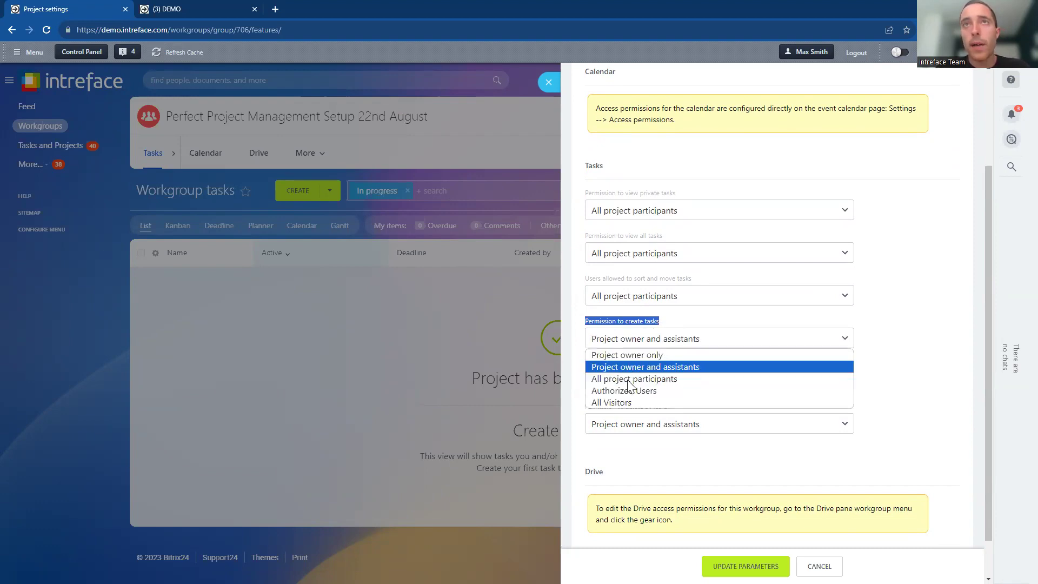
left_click(615, 402)
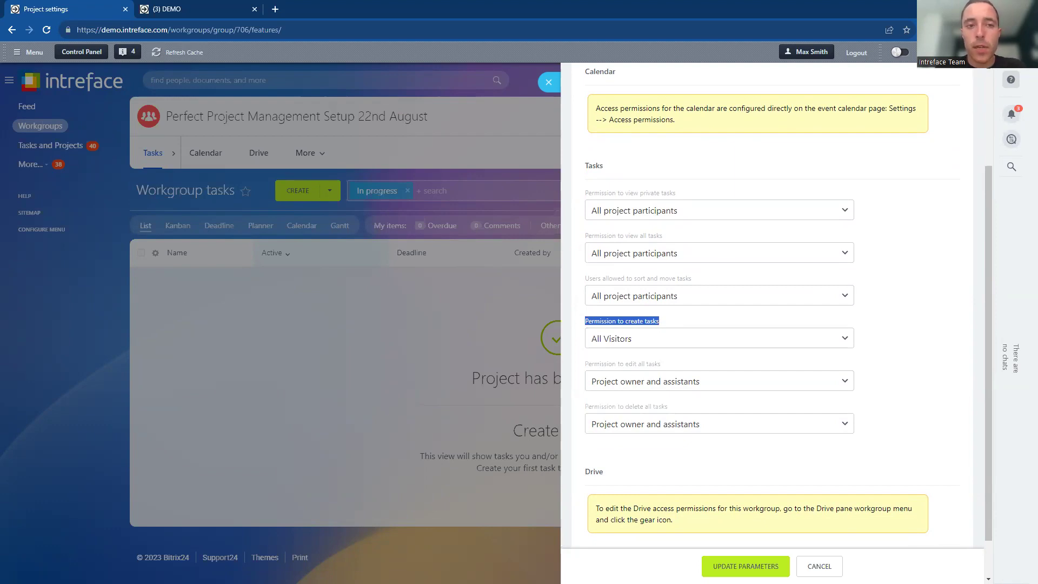
left_click(547, 77)
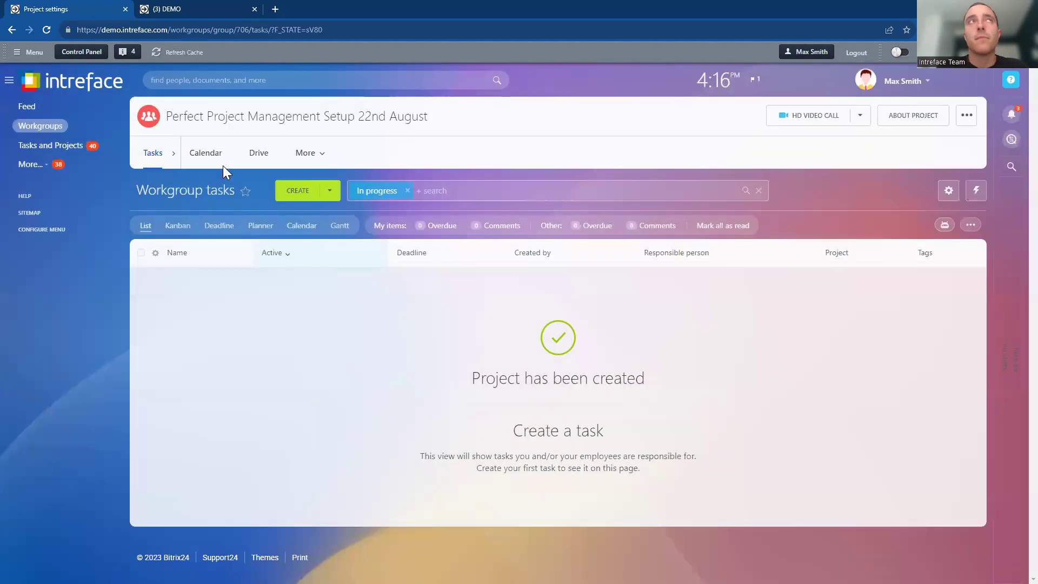
Step: Open the Biz Tech Project from the workgroups and show its tasks as a list
left_click(36, 127)
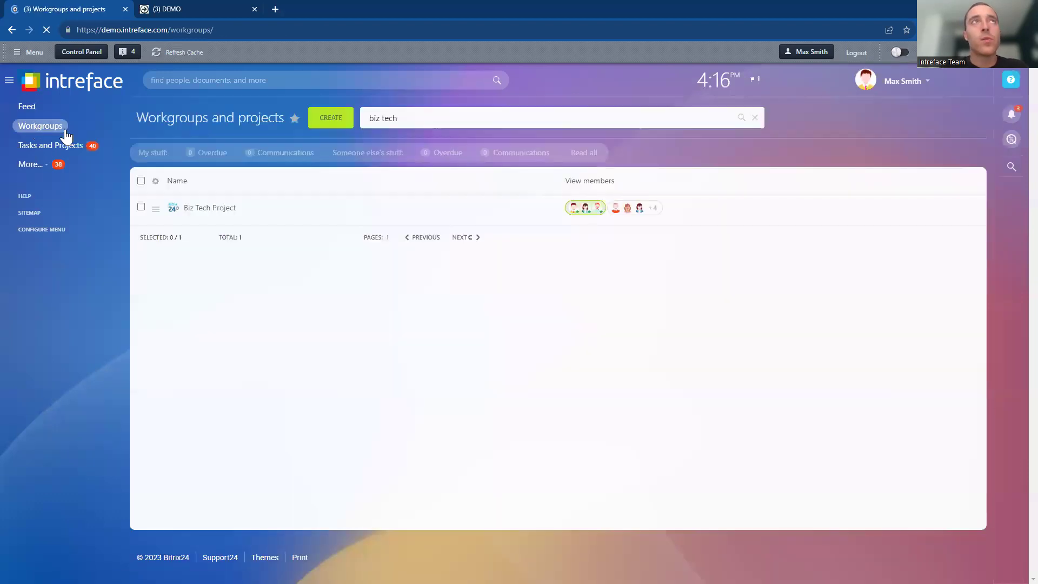
left_click(196, 210)
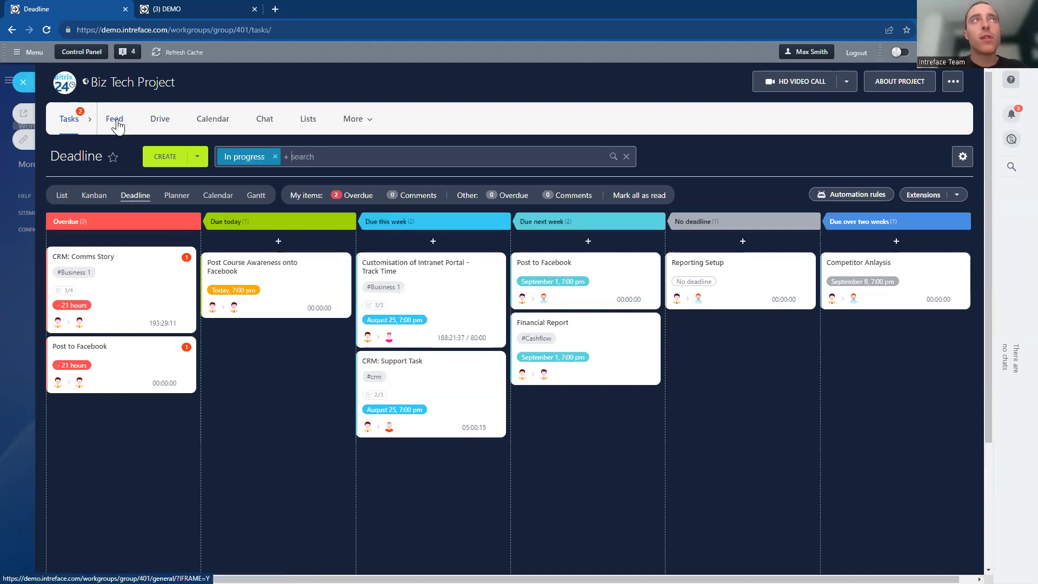
left_click(61, 196)
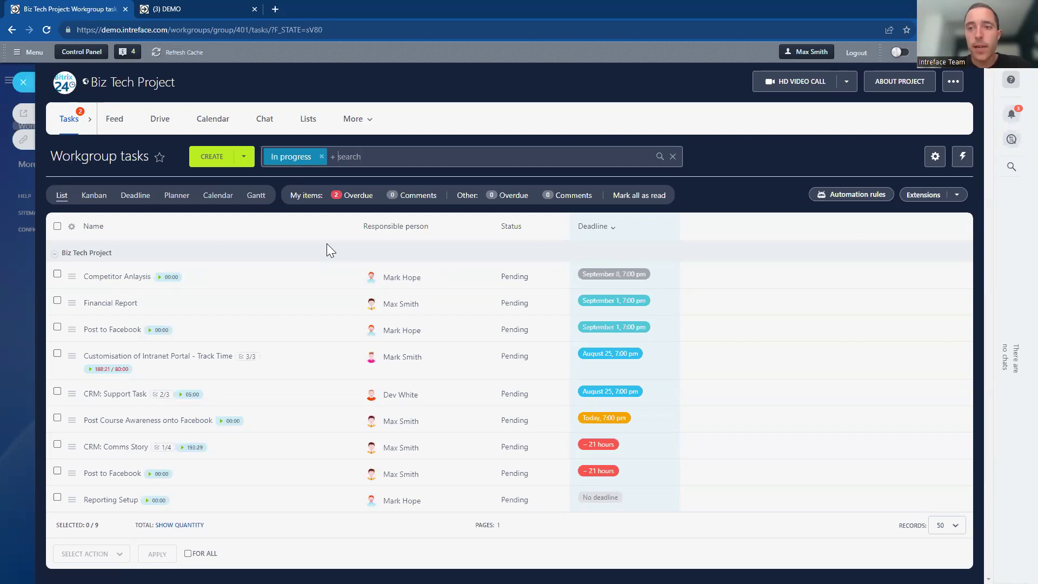
Step: Narrow the task list's Name column slightly, and look through the available list columns without changing the selection
mouse_move(354, 227)
left_mouse_down()
mouse_move(283, 231)
mouse_move(338, 229)
left_mouse_up()
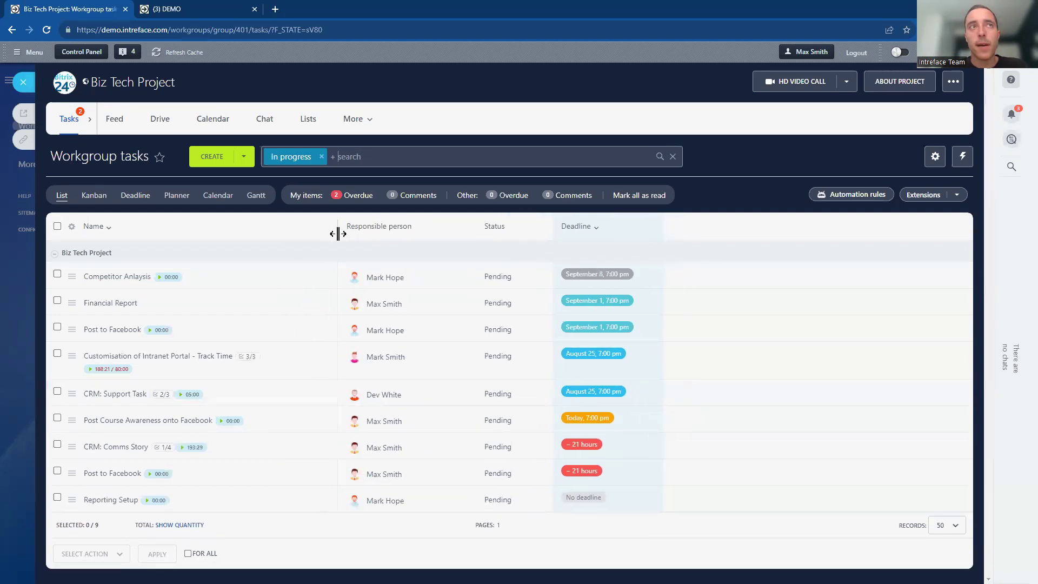
left_click(72, 226)
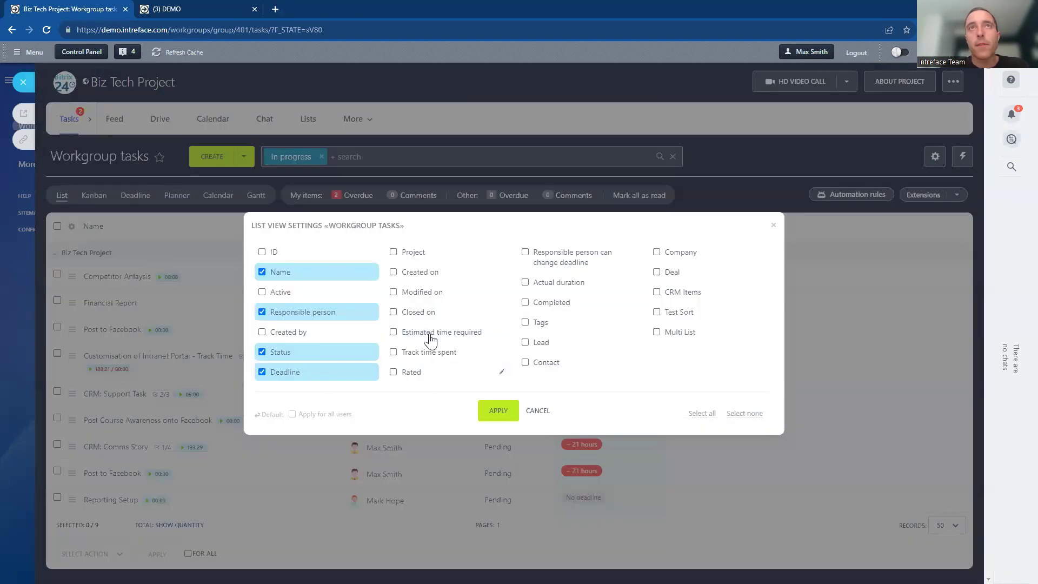
left_click(535, 411)
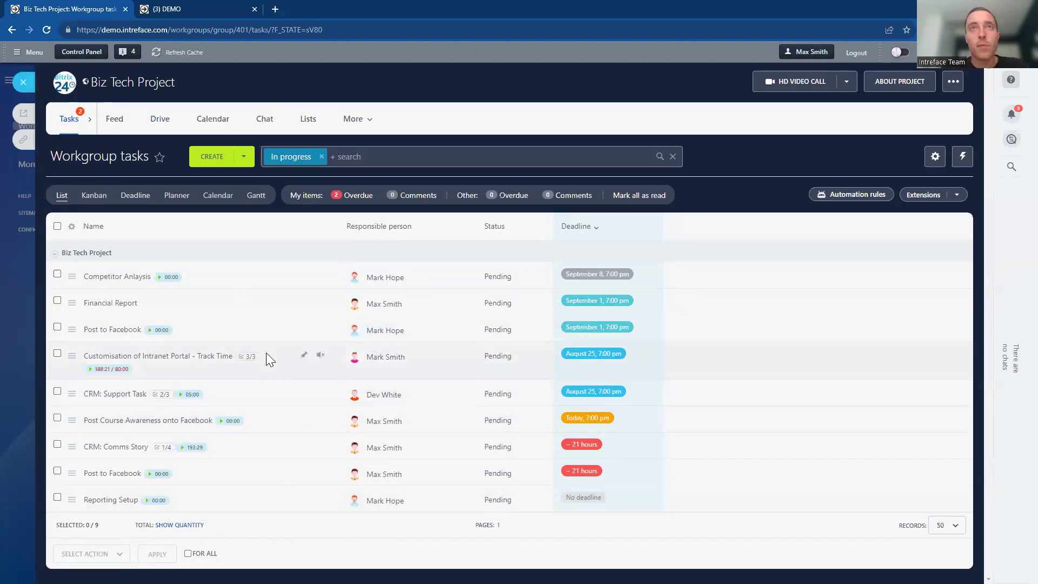
Step: Filter the in-progress tasks by one responsible person to view that employee's work, and remove the person filter again
left_click(385, 156)
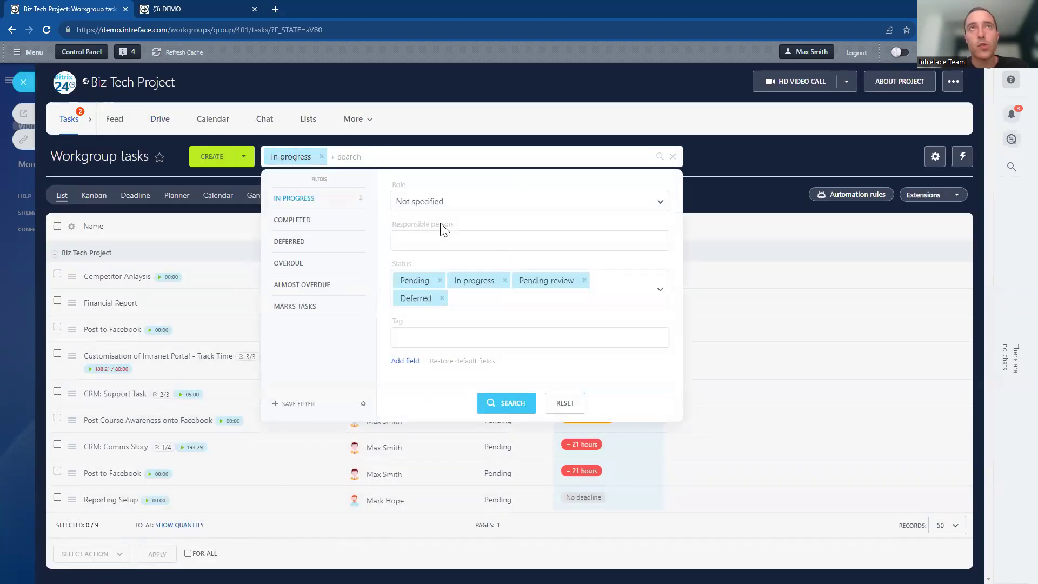
left_click(412, 239)
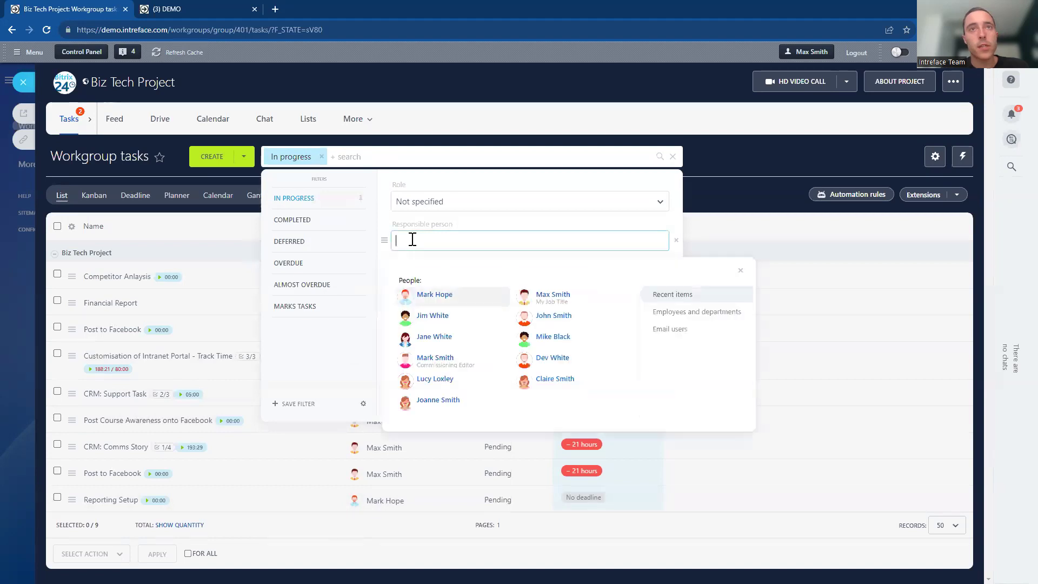
left_click(432, 299)
left_click(502, 403)
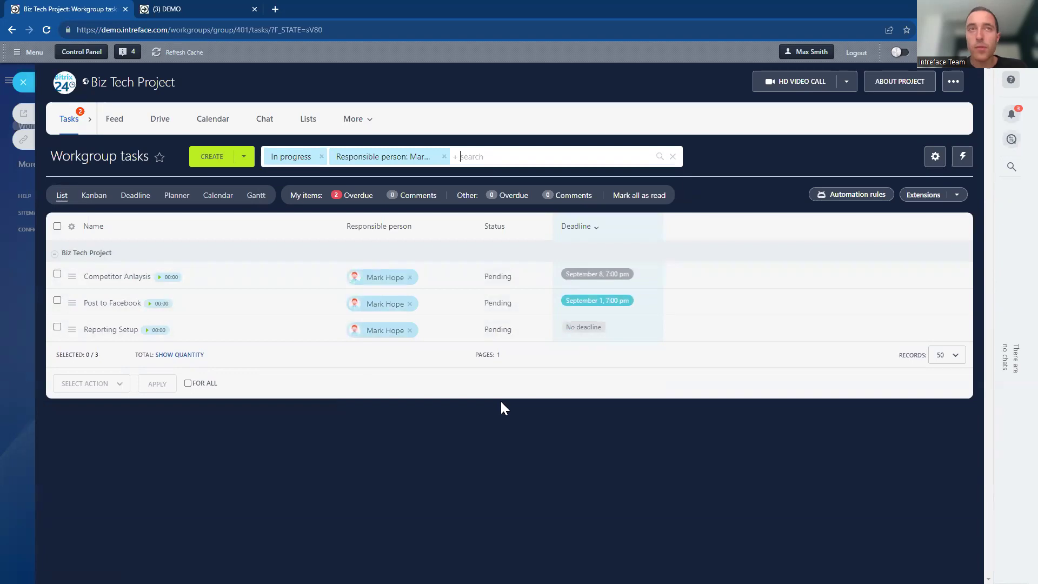
left_click(444, 156)
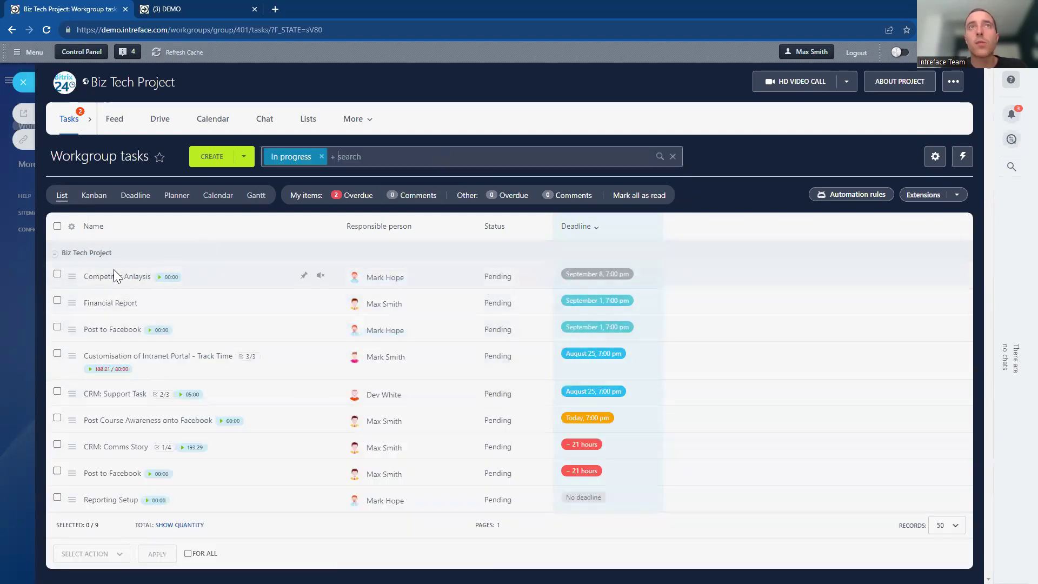
Step: Open the task "Customisation of Intranet Portal - Track Time" and review its expanded checklist and its comments
left_click(152, 356)
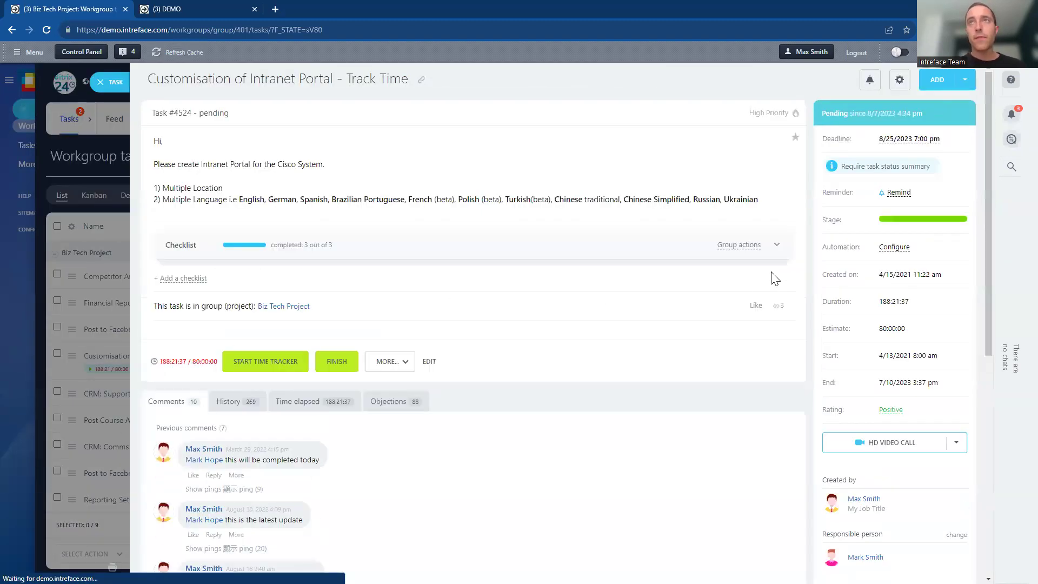
left_click(776, 245)
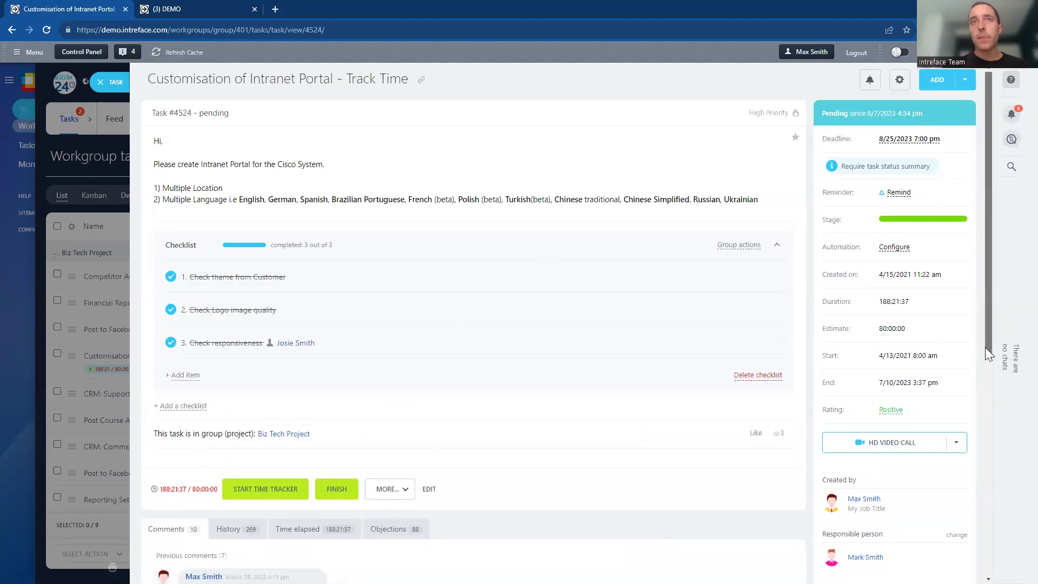
left_click_drag(985, 347, 968, 481)
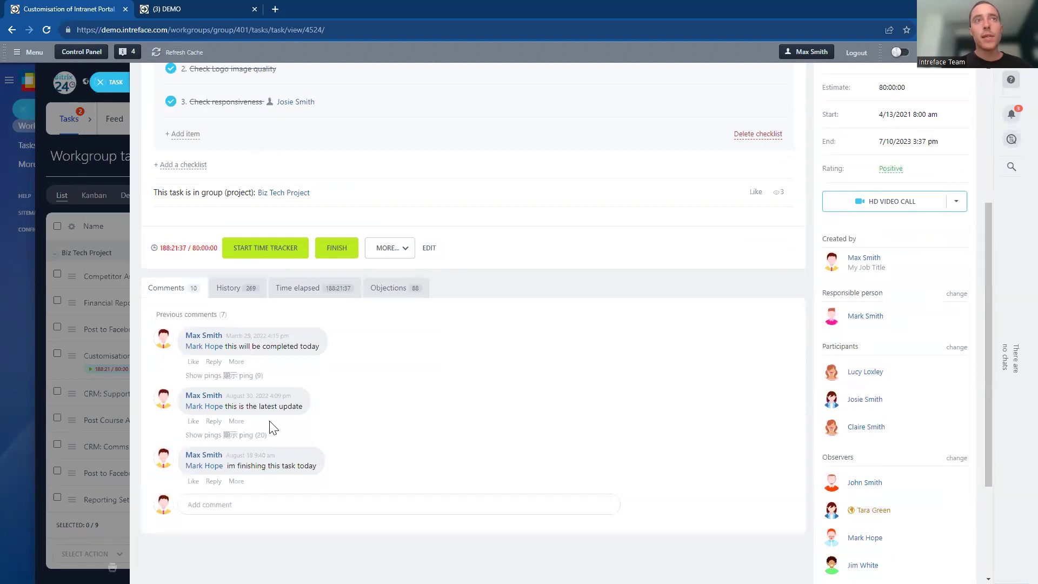
left_click(244, 504)
type("@")
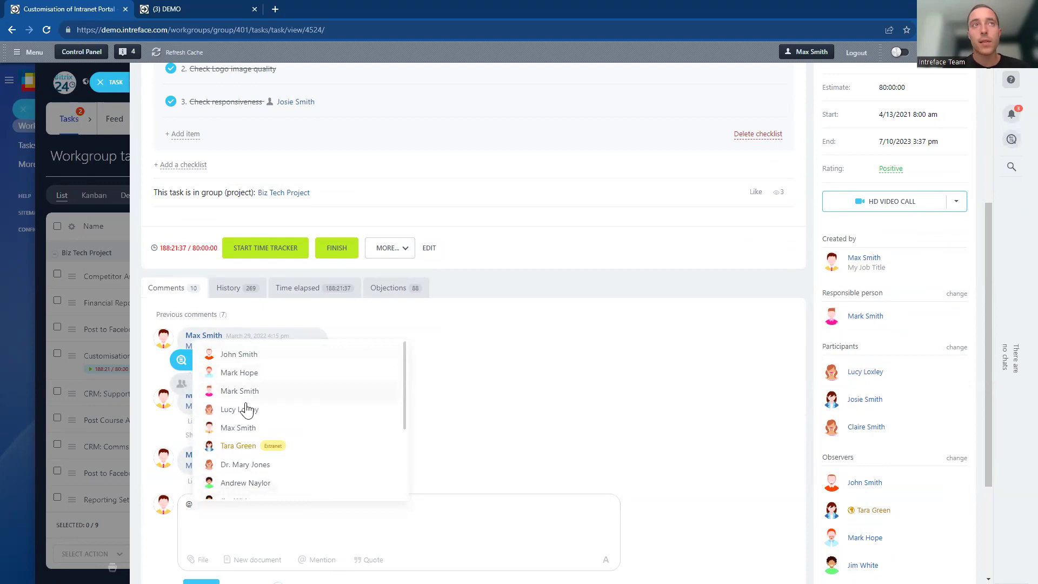
left_click(238, 428)
double_click(198, 507)
key("BackSpace")
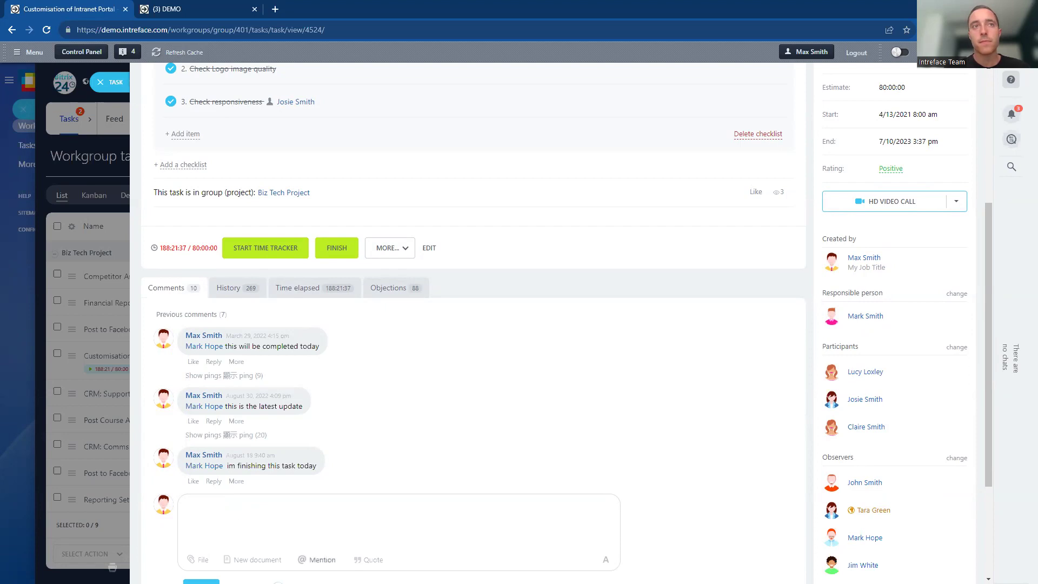
Step: Post a task comment that mentions a colleague and reads "the task is nearly compelted", and close the task
left_click(319, 559)
left_click(267, 509)
type("@")
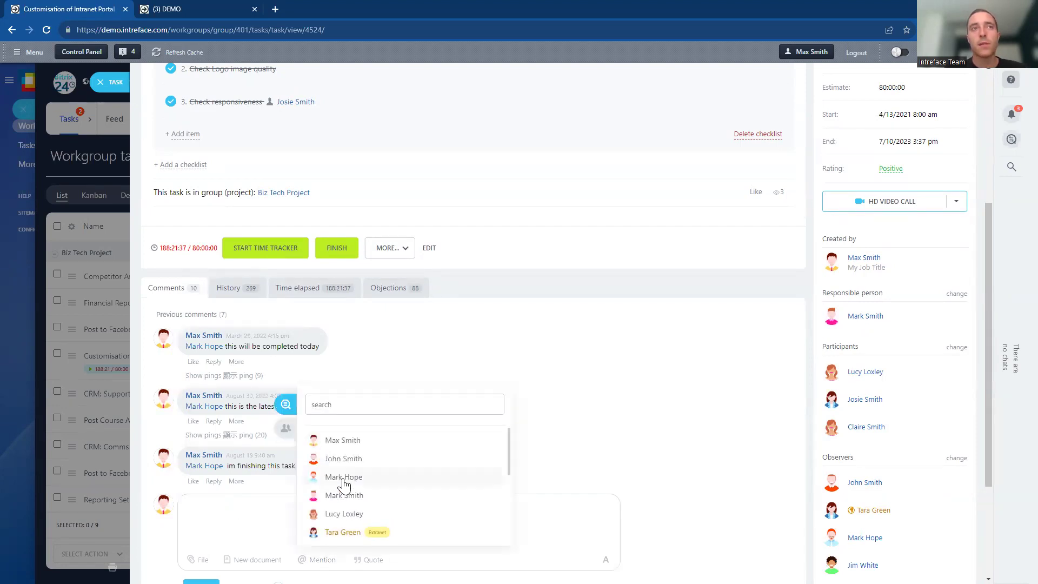
left_click(343, 475)
type("the")
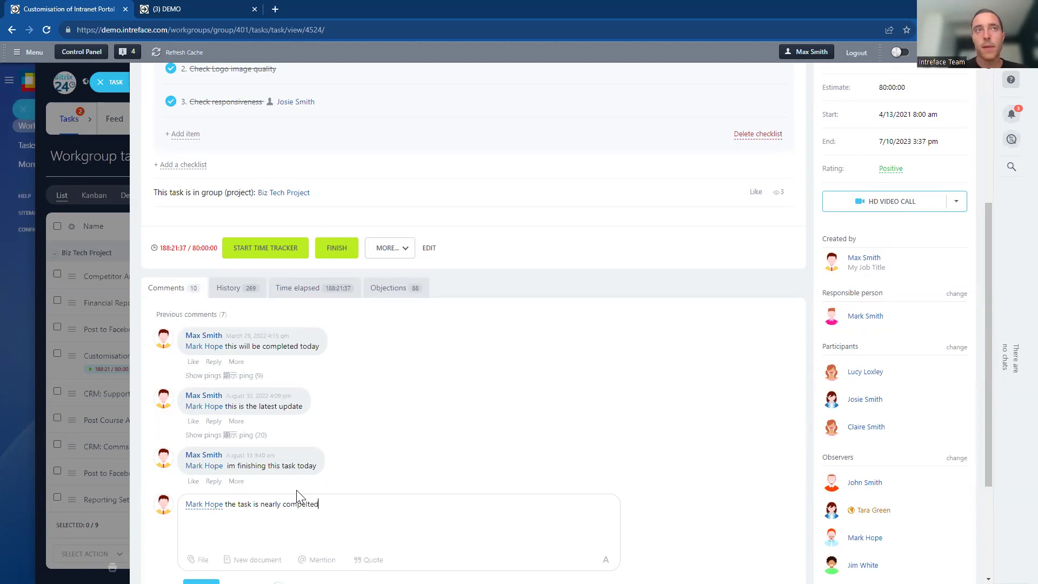
type(" task is nearly compelted")
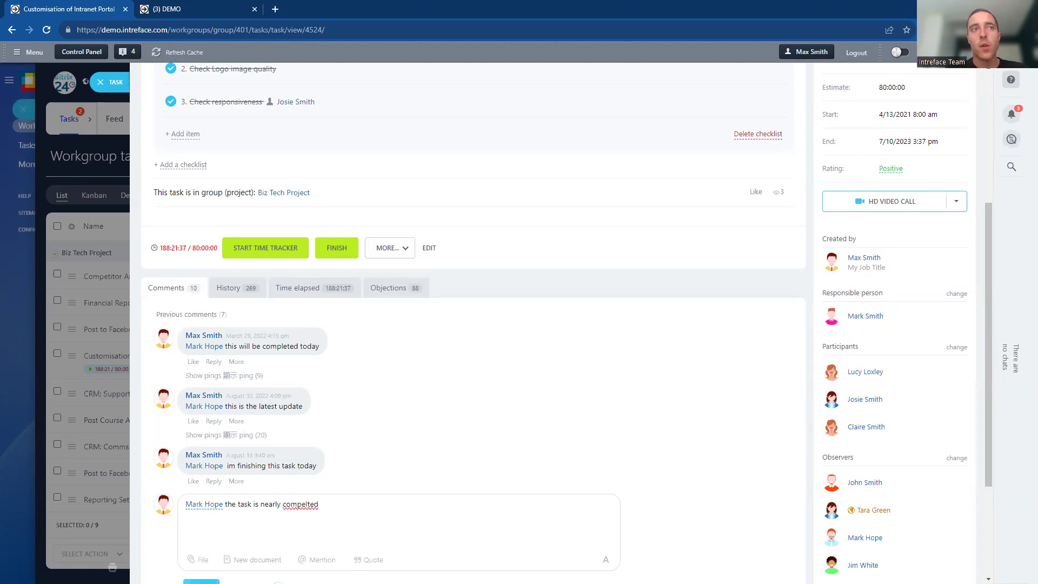
key("ctrl+Return")
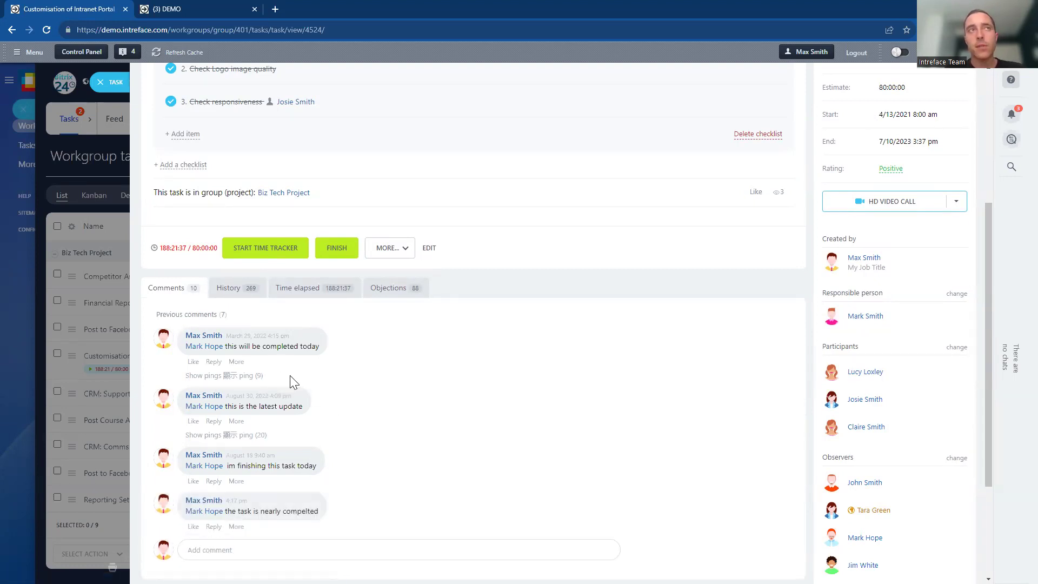
left_click(100, 82)
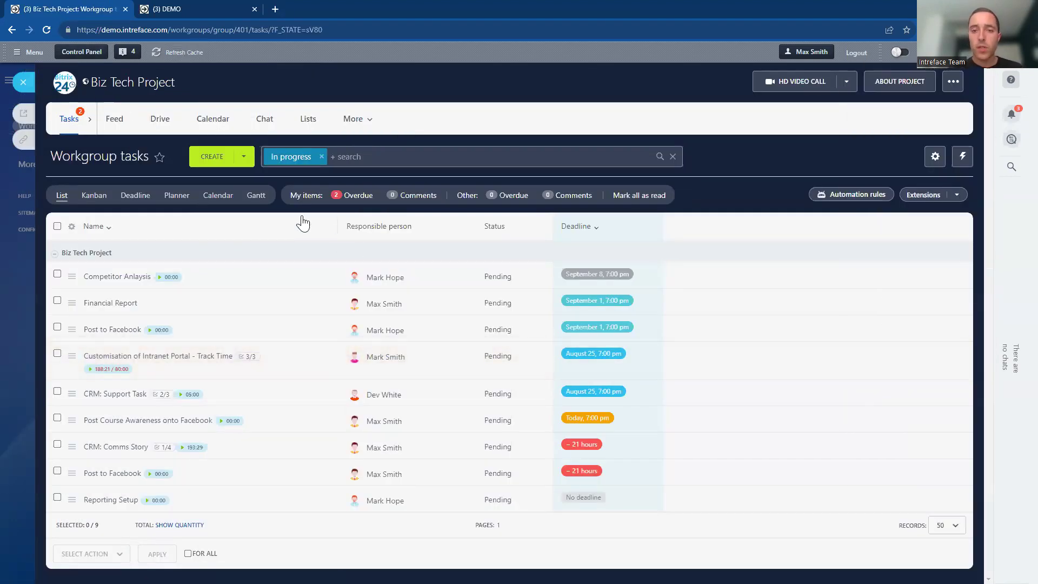
Step: Start the time tracker of the Competitor Anlaysis task from the list, and pause it inside the opened task
left_click(159, 277)
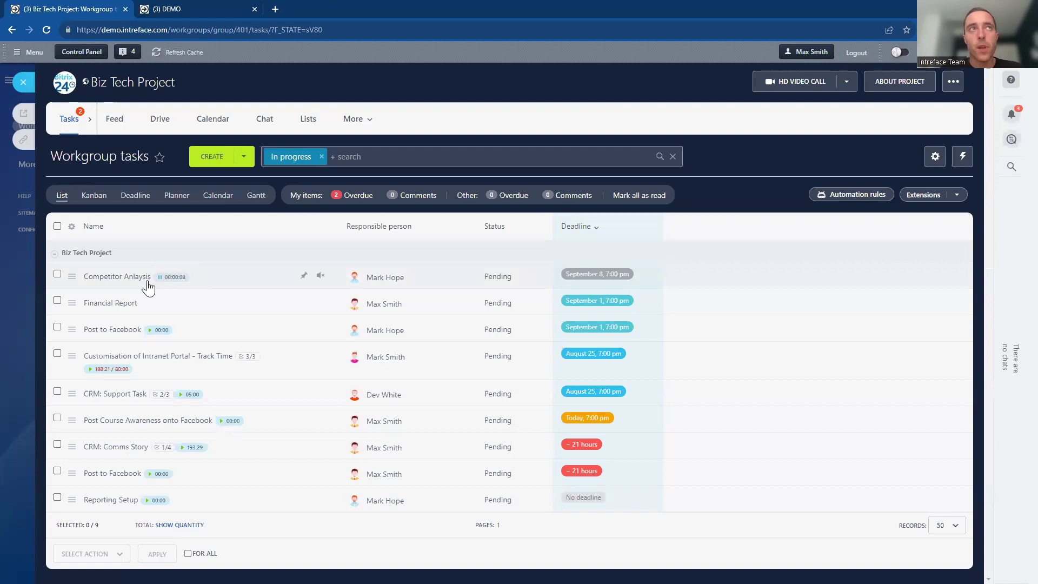
left_click(120, 278)
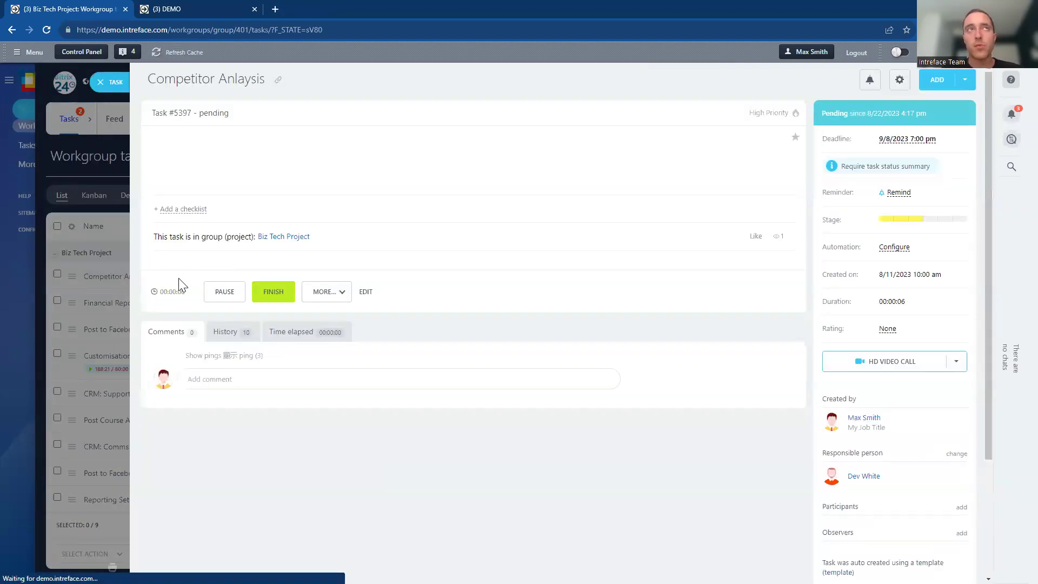
left_click(220, 295)
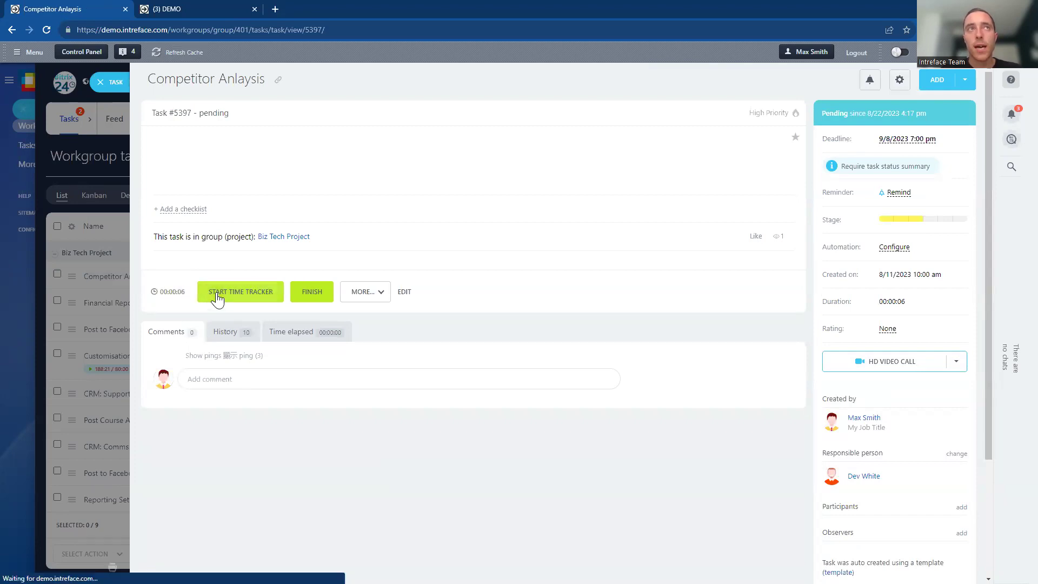
Step: Add a manual time elapsed entry to the task, dated 17/08/2023 04:17:00 pm with 2 hours
left_click(288, 333)
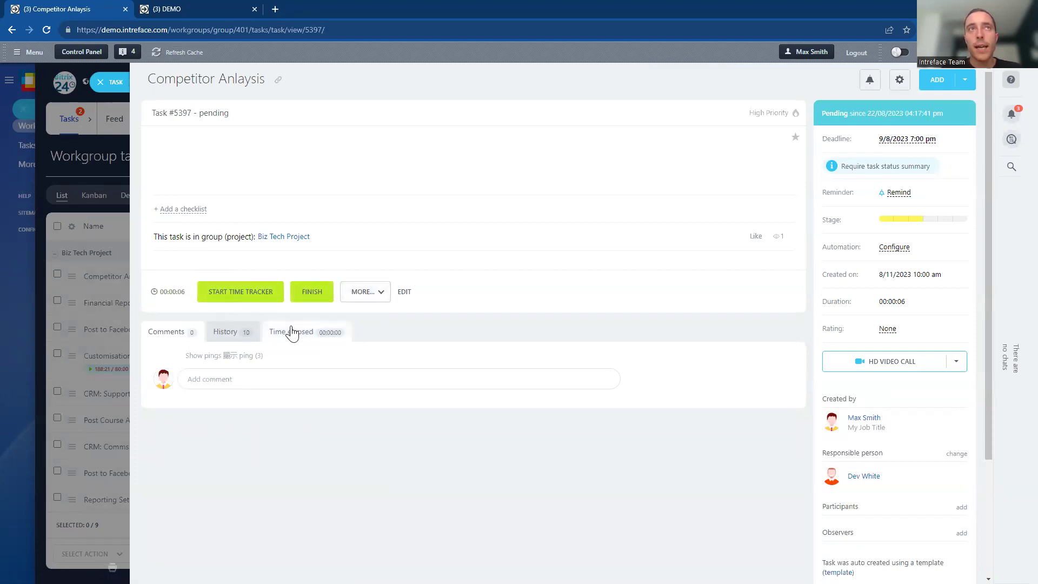
left_click(157, 381)
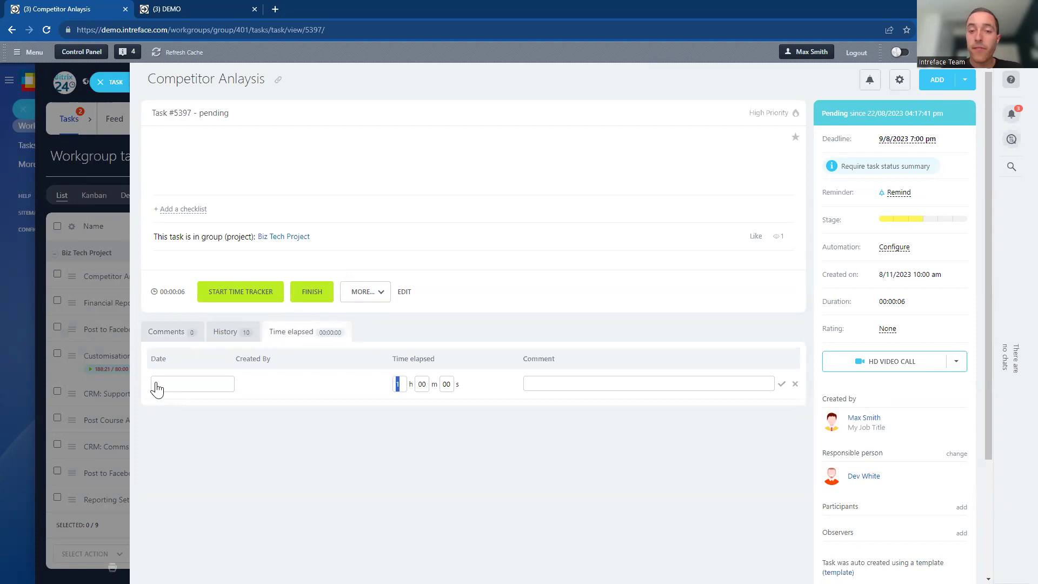
left_click(184, 382)
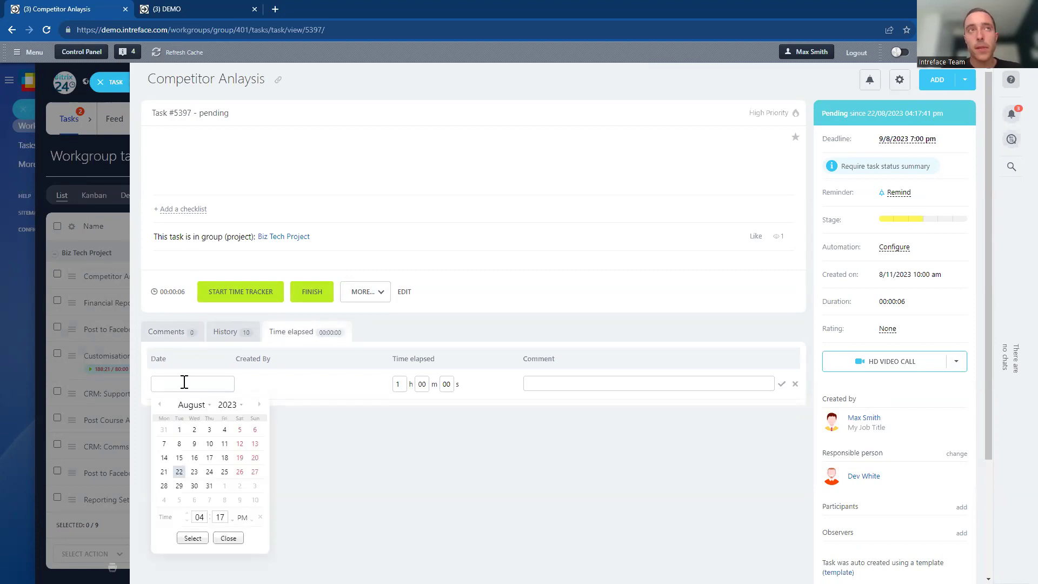
left_click(209, 458)
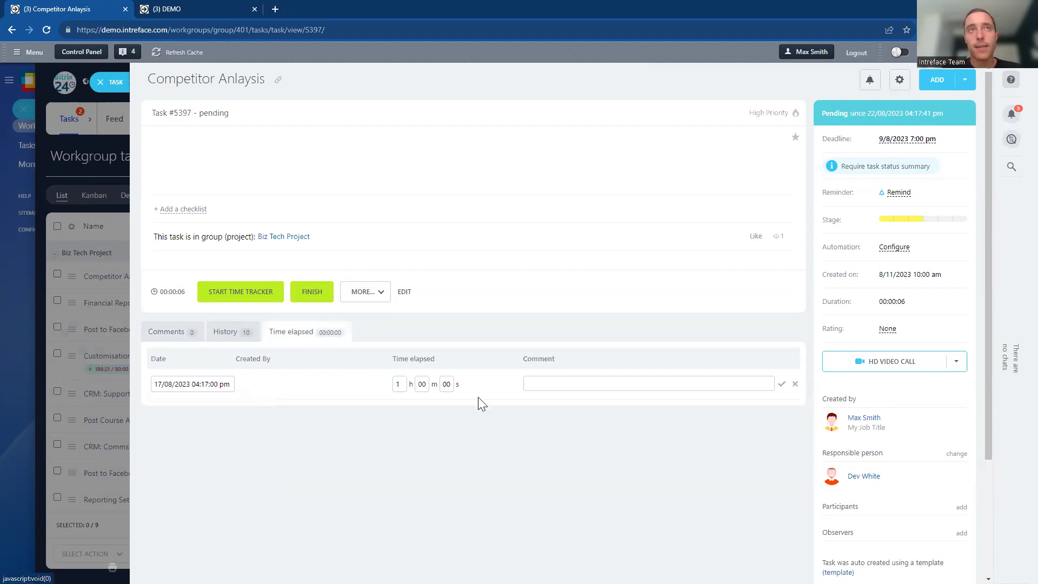
left_click(405, 383)
type("2")
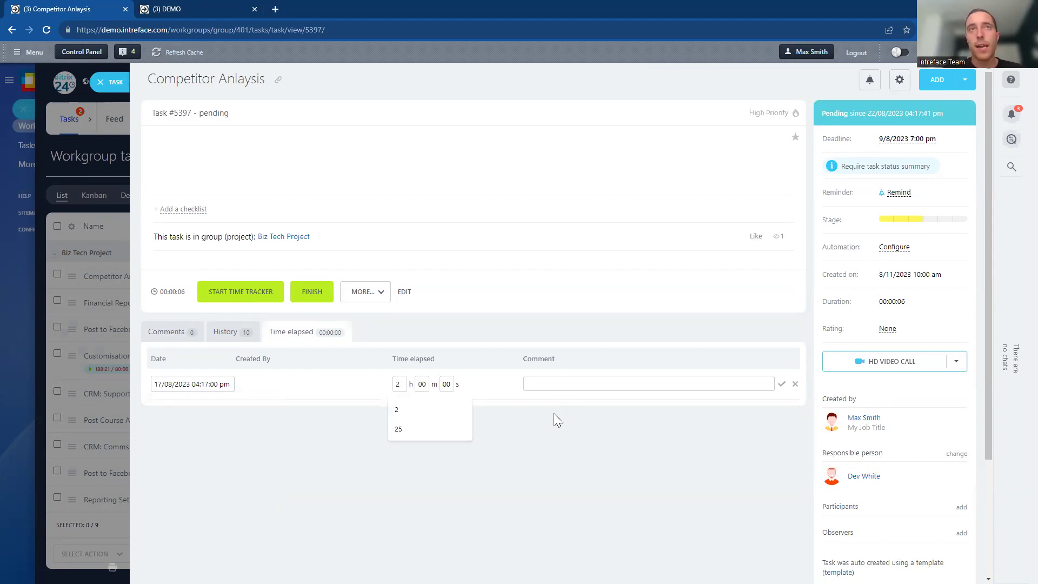
Step: Enter "Worked on the competitor analysis" as the time entry's comment, correcting its spelling, and save the entry
left_click(557, 381)
type("Worked on")
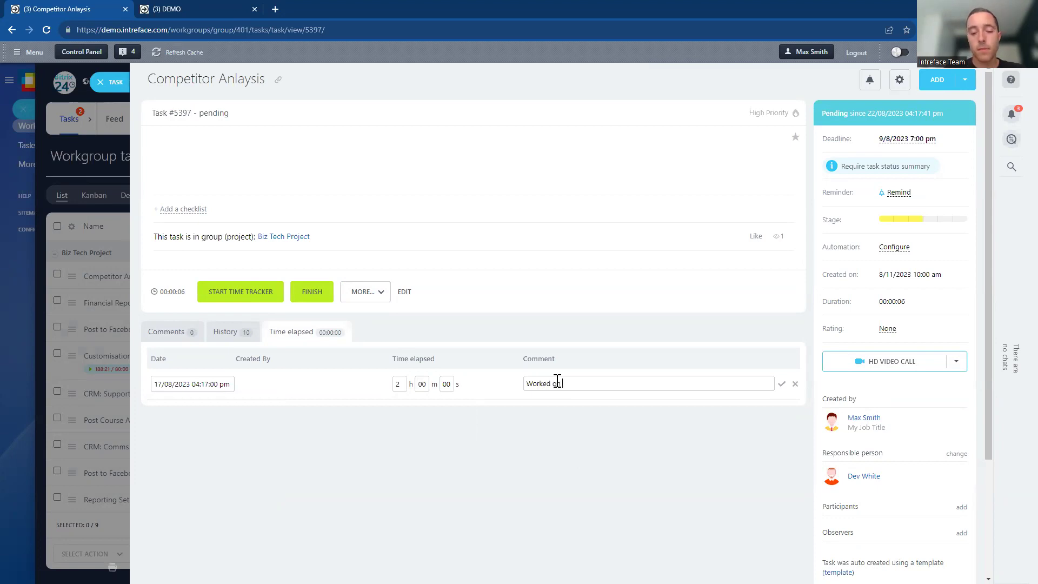
type(" the competitior analysis")
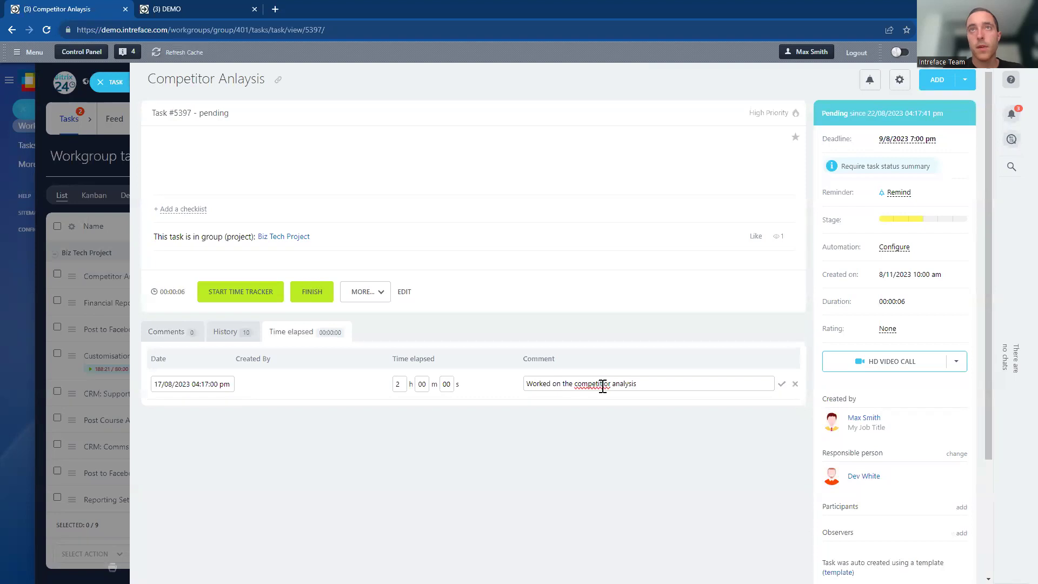
right_click(602, 385)
left_click(642, 209)
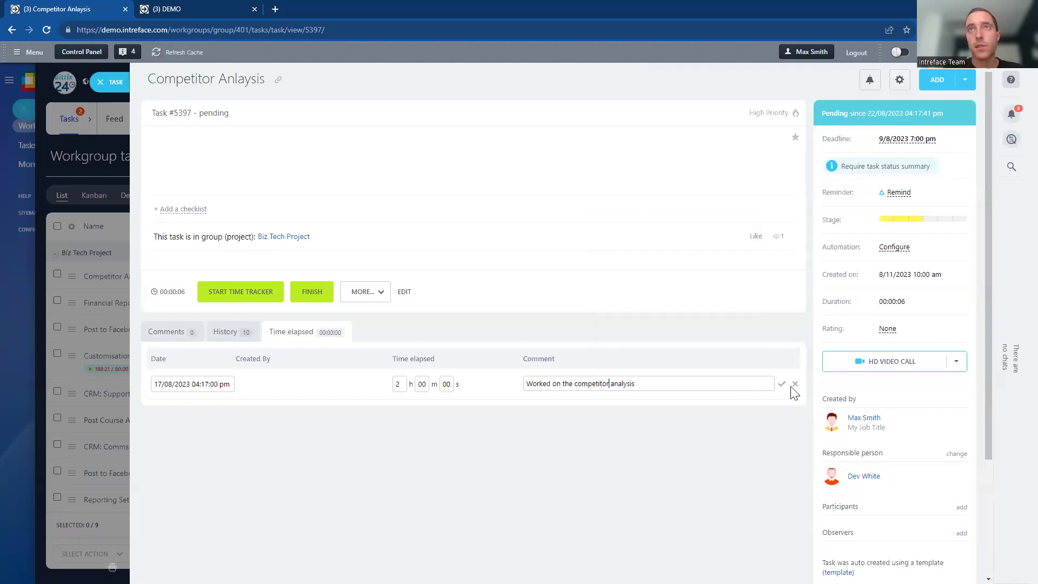
left_click(781, 384)
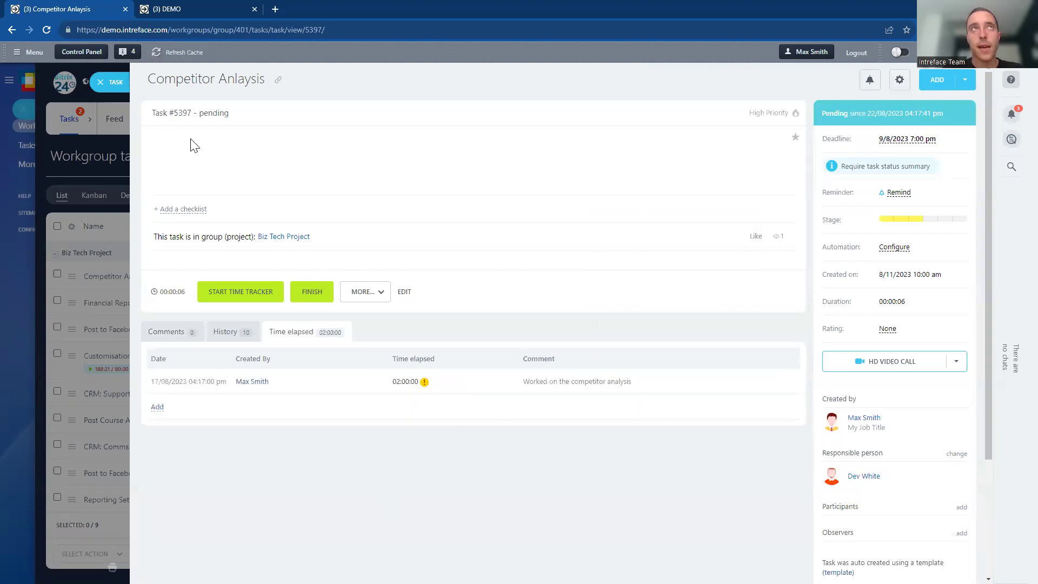
Step: Move the CRM: Comms Story and CRM: Support Task cards from Urgent to Under Review in the project's Kanban view
left_click(106, 84)
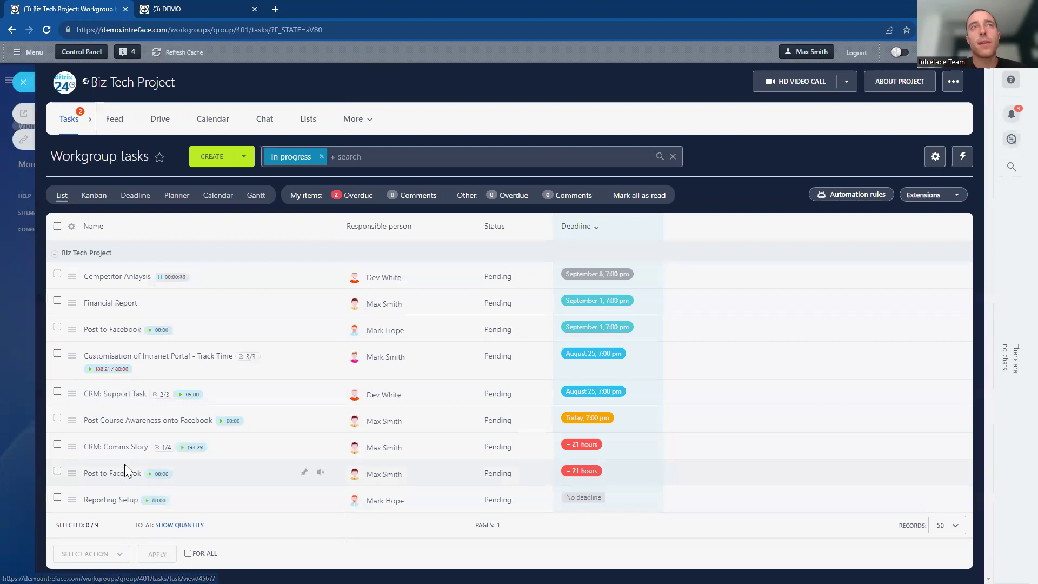
left_click(95, 198)
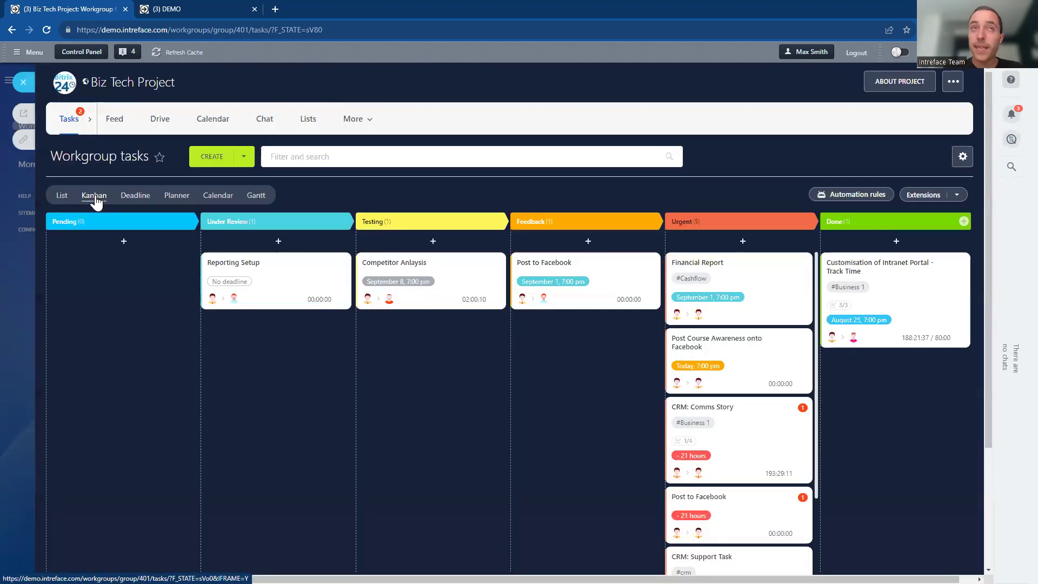
left_click_drag(714, 440, 246, 346)
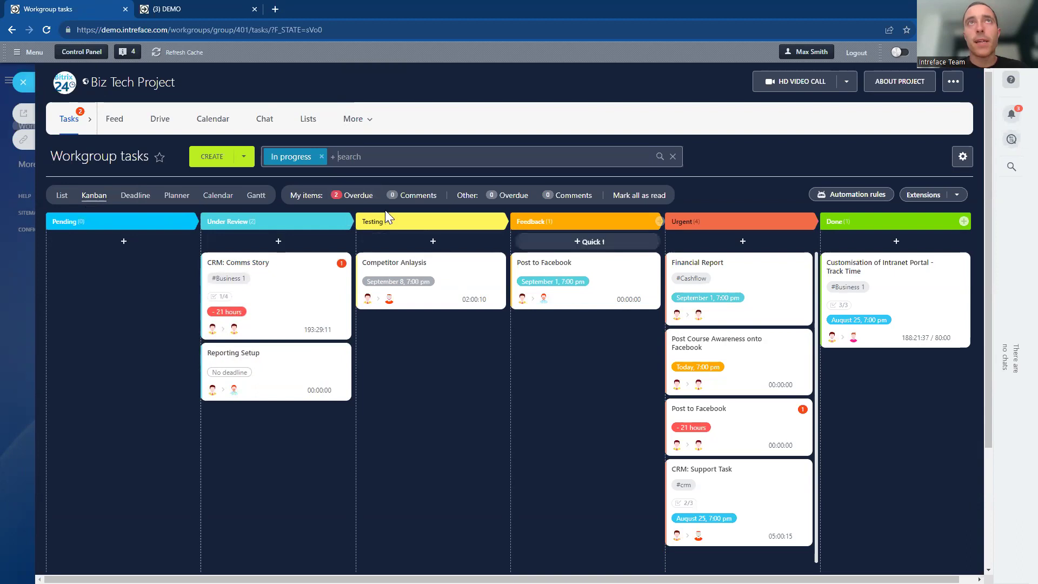
left_click(352, 222)
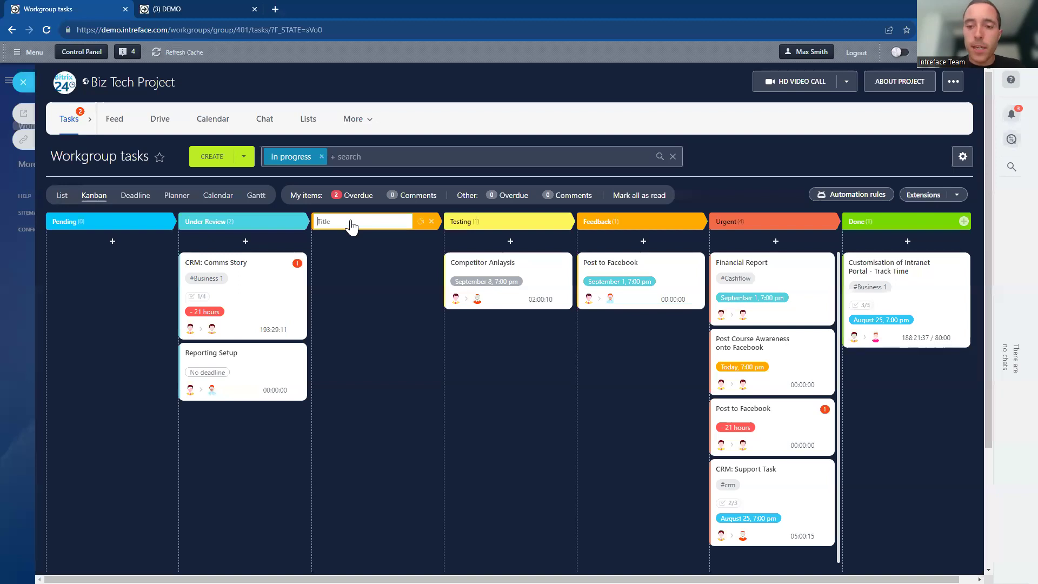
left_click(422, 222)
left_click_drag(725, 478, 208, 411)
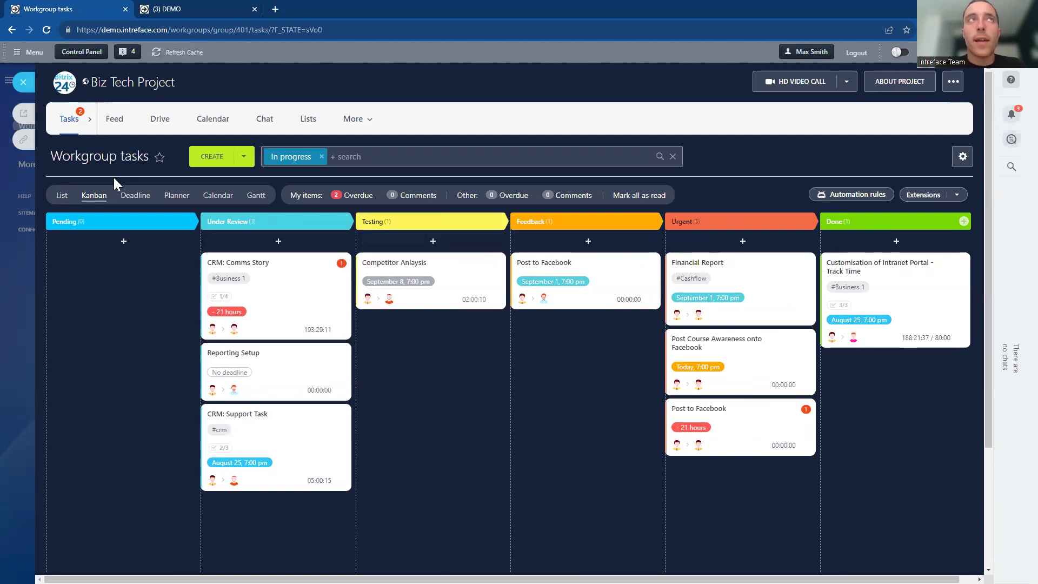
Step: View the tasks by deadline, move CRM: Comms Story to Test Tomorrow in the Planner view, and add a column after Discuss tomorrow
left_click(129, 197)
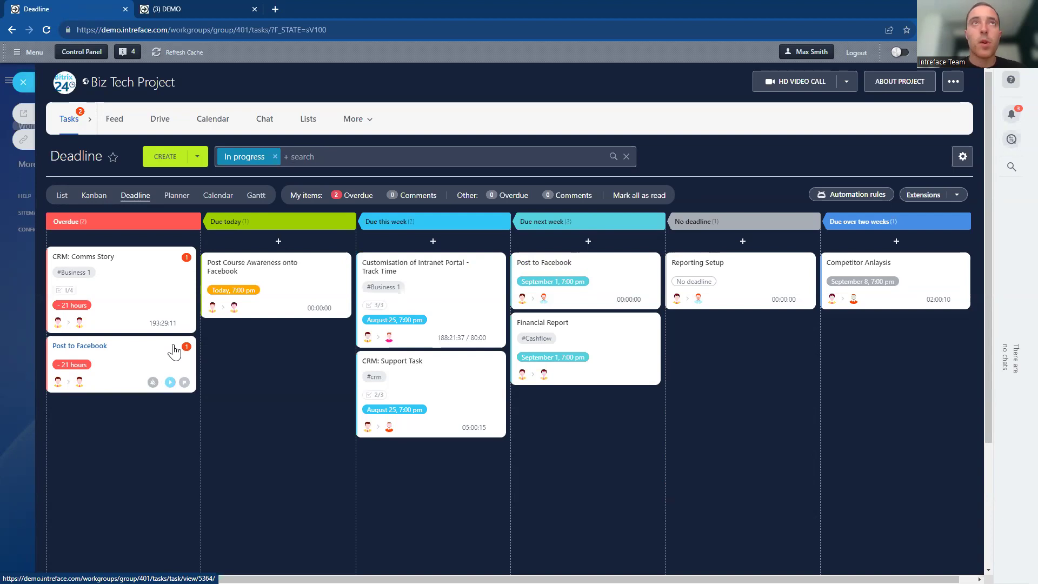
left_click(168, 200)
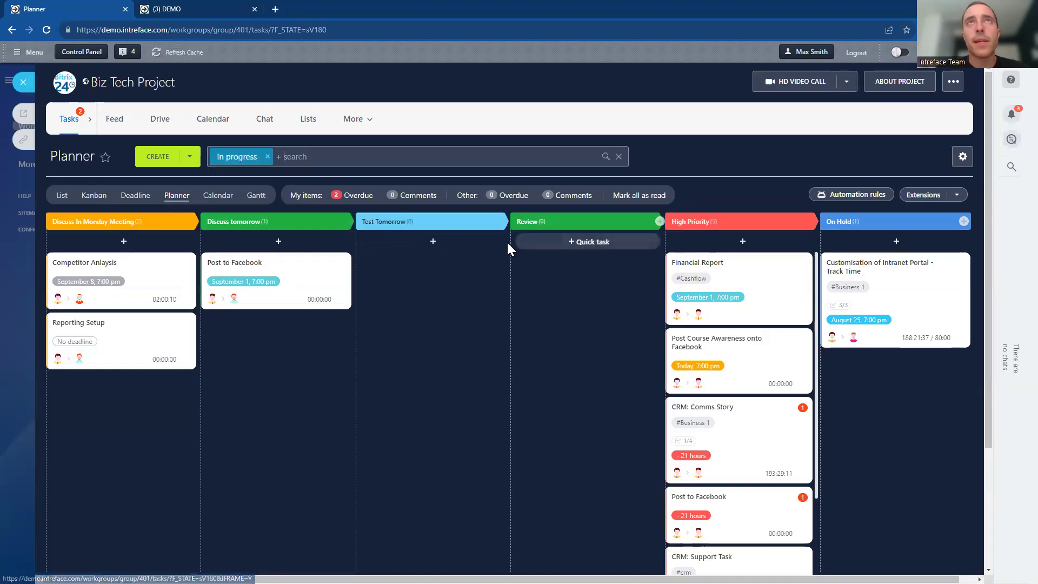
left_click_drag(731, 441, 476, 260)
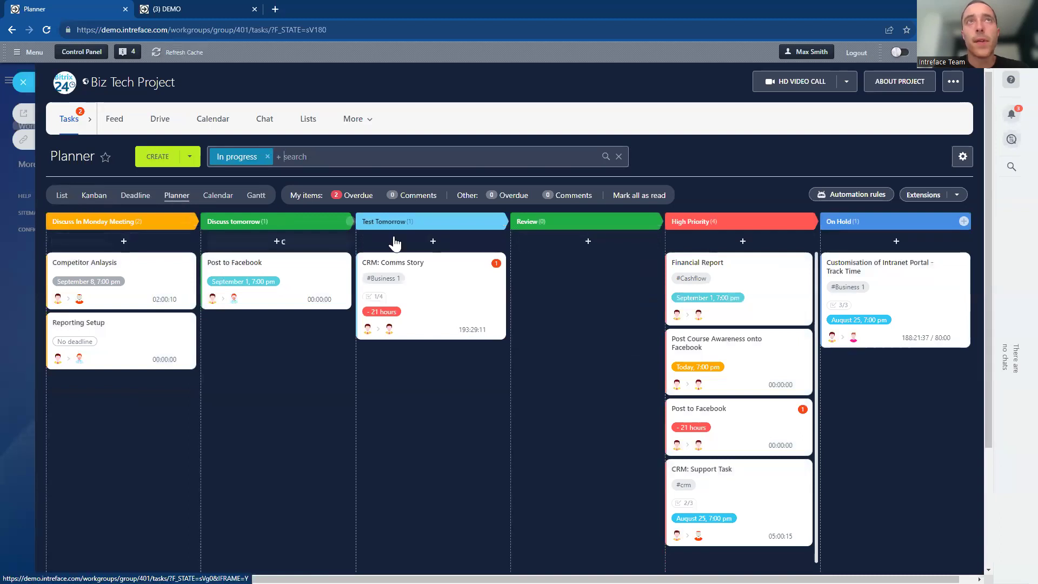
left_click(350, 221)
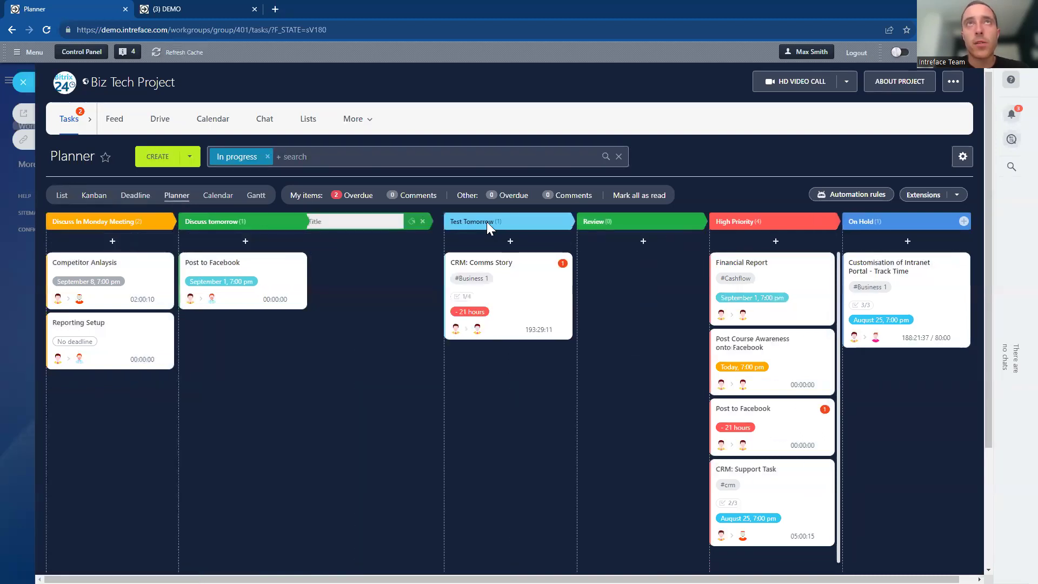
left_click(691, 222)
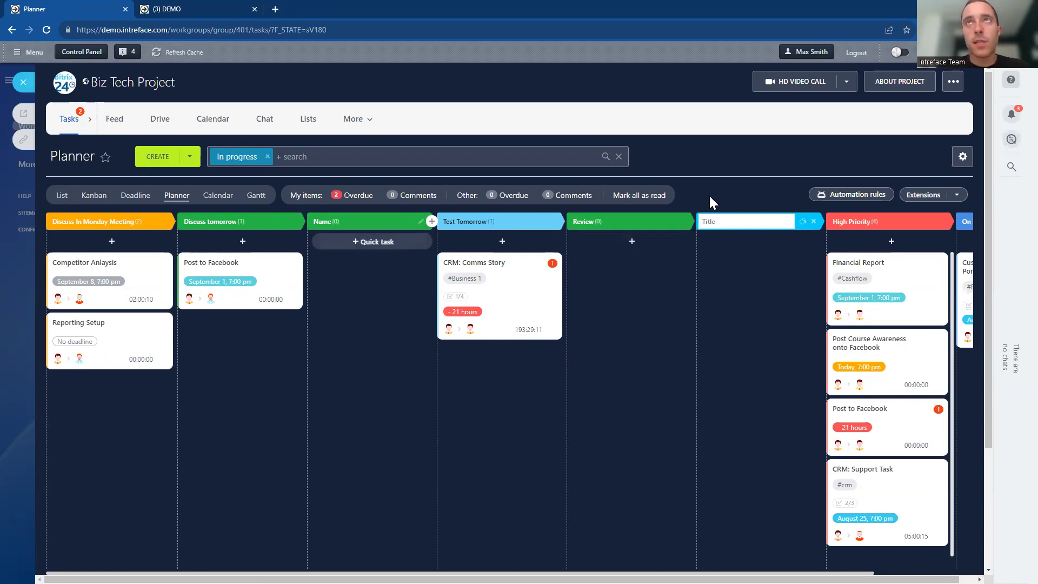
left_click(814, 224)
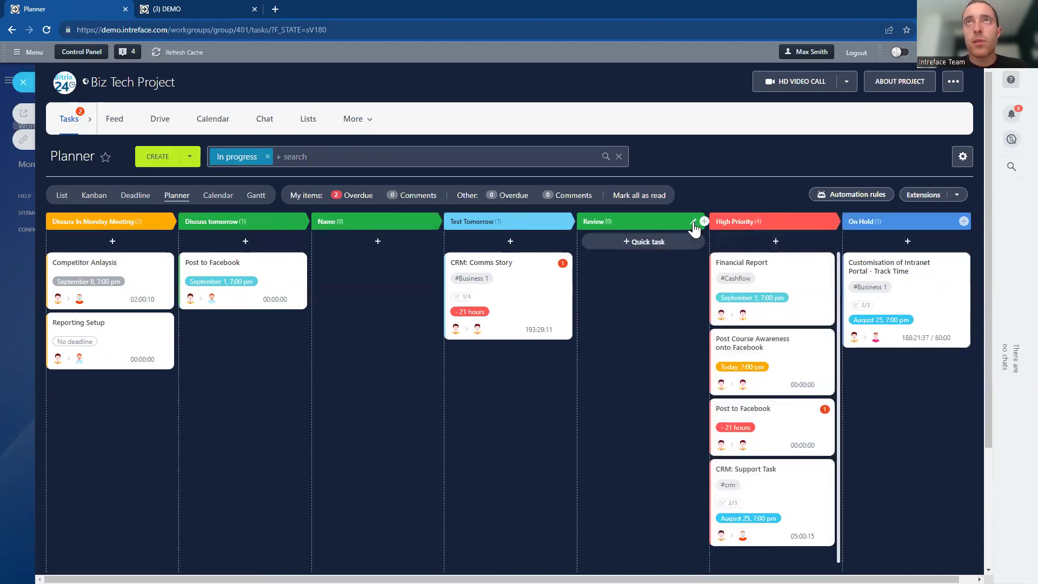
left_click(695, 221)
left_click(696, 221)
left_click(495, 355)
left_click(513, 354)
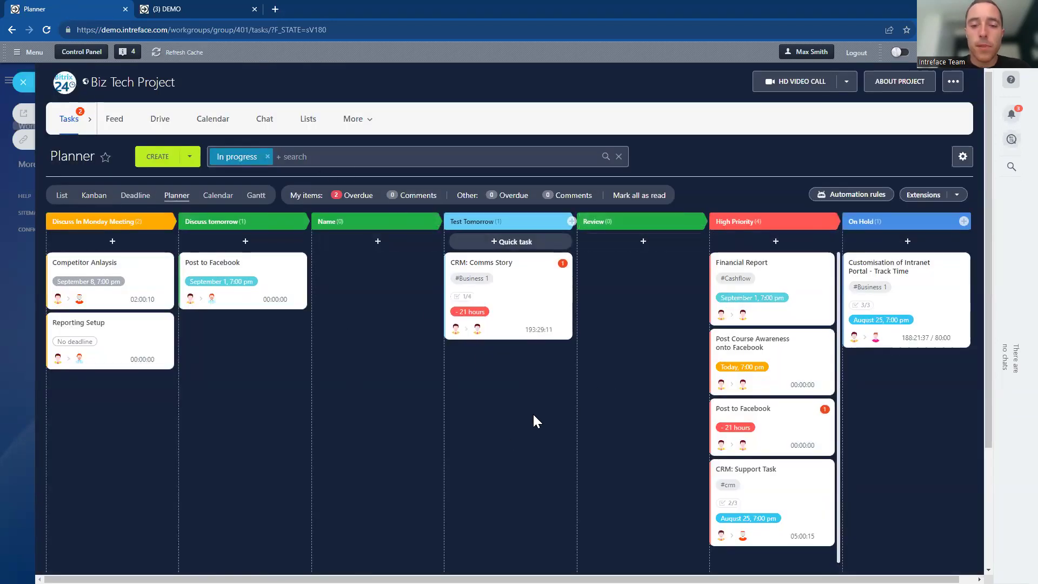
Step: Rename the new planner column between Discuss tomorrow and Test Tomorrow as "Testing"
left_click(424, 221)
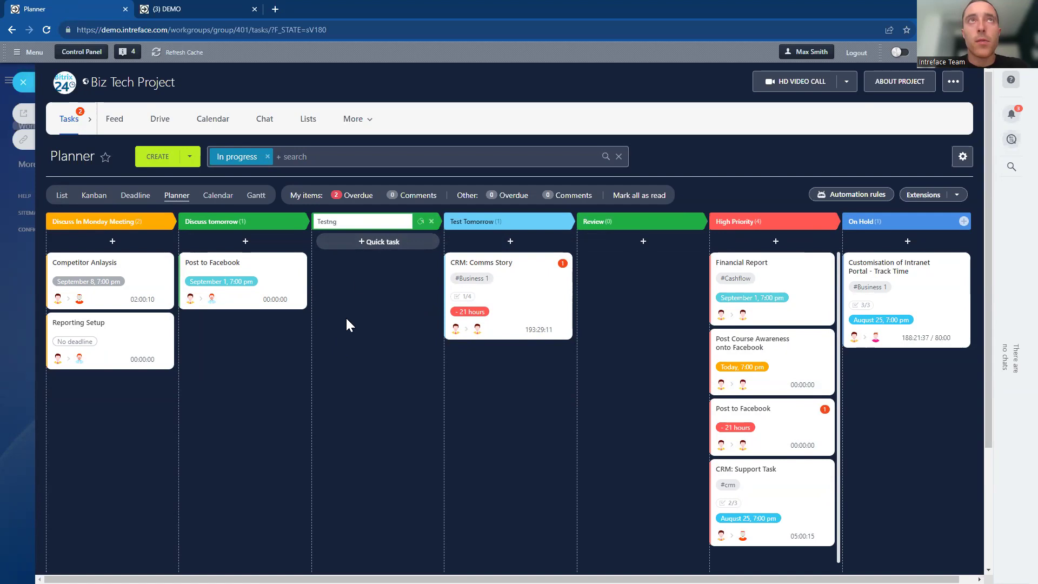
type("ing")
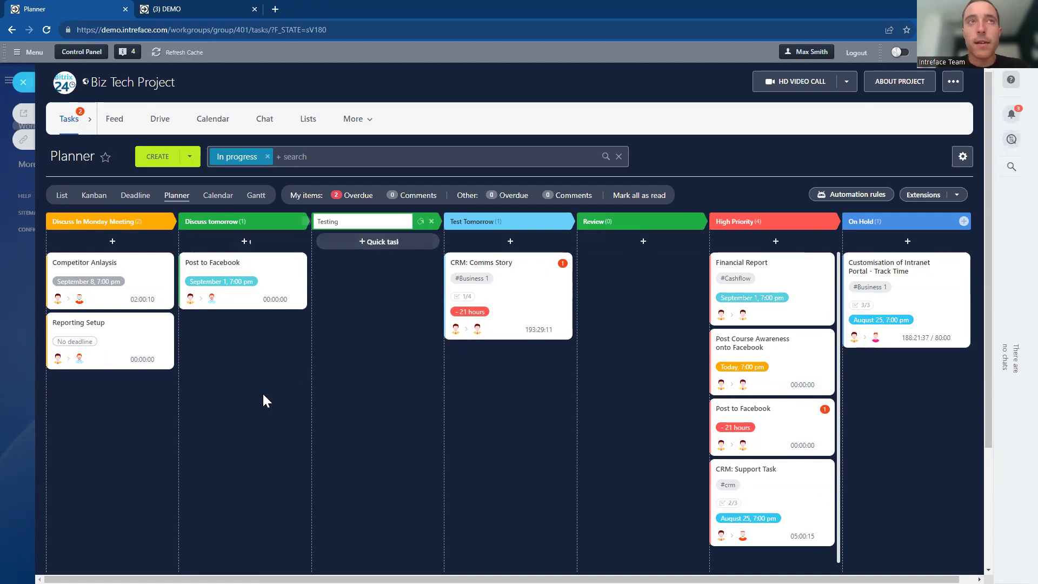
key("Return")
Step: View the project tasks in the Calendar view, and open and close the Customisation of Intranet Portal task on August 25
left_click(217, 196)
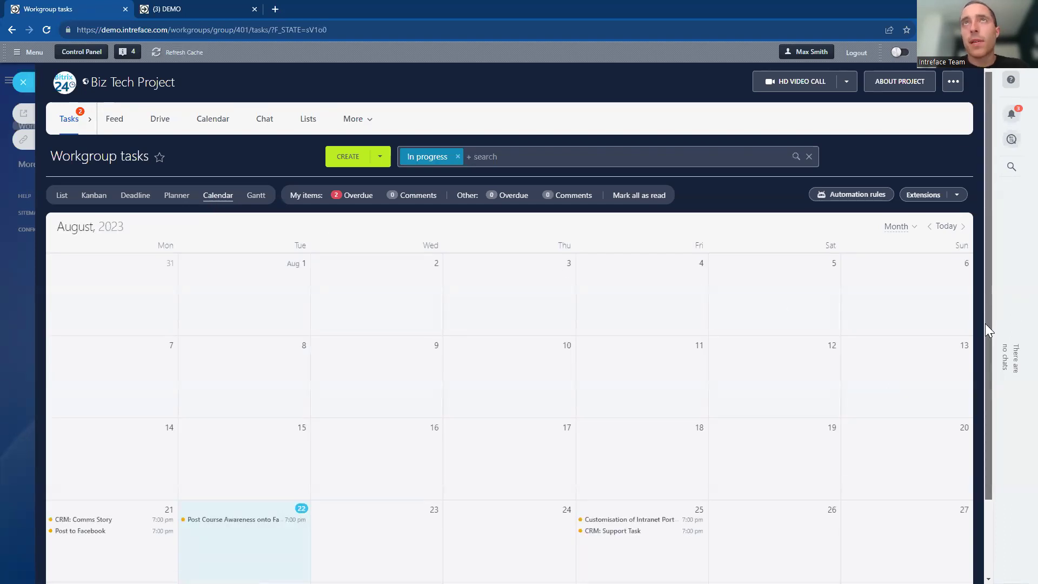
left_click_drag(985, 324, 996, 370)
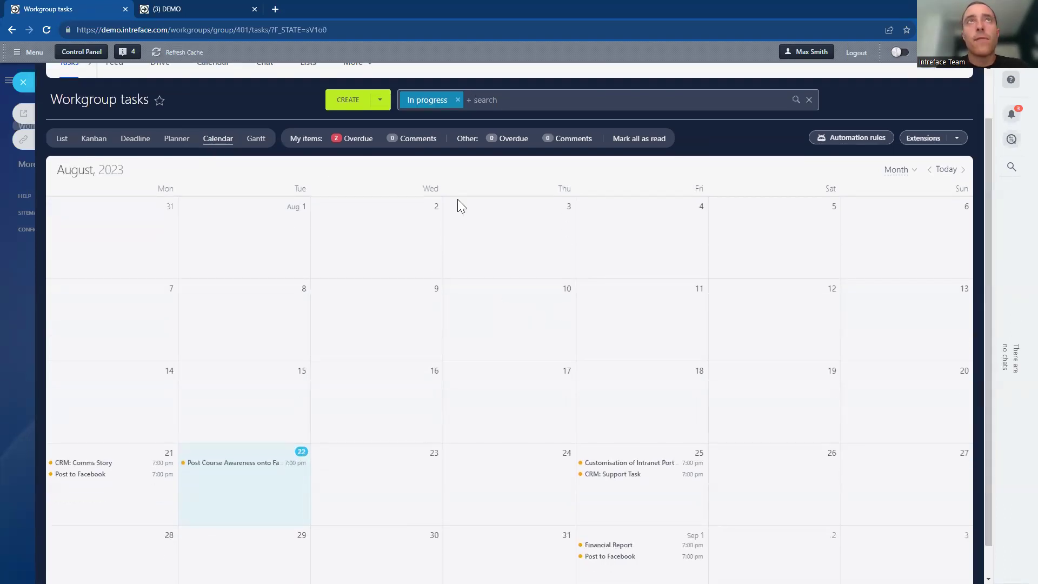
left_click(626, 464)
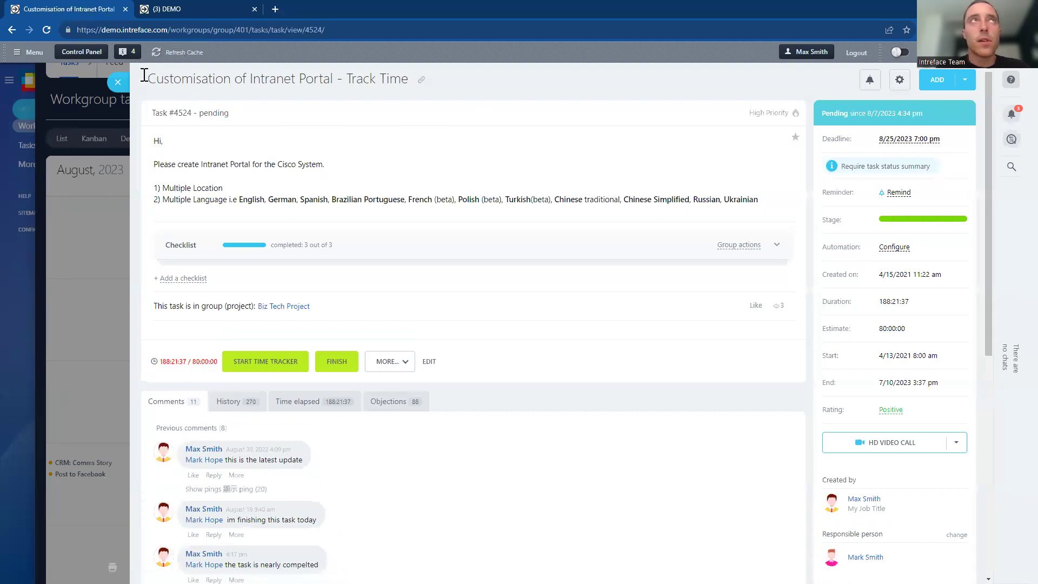
left_click(117, 82)
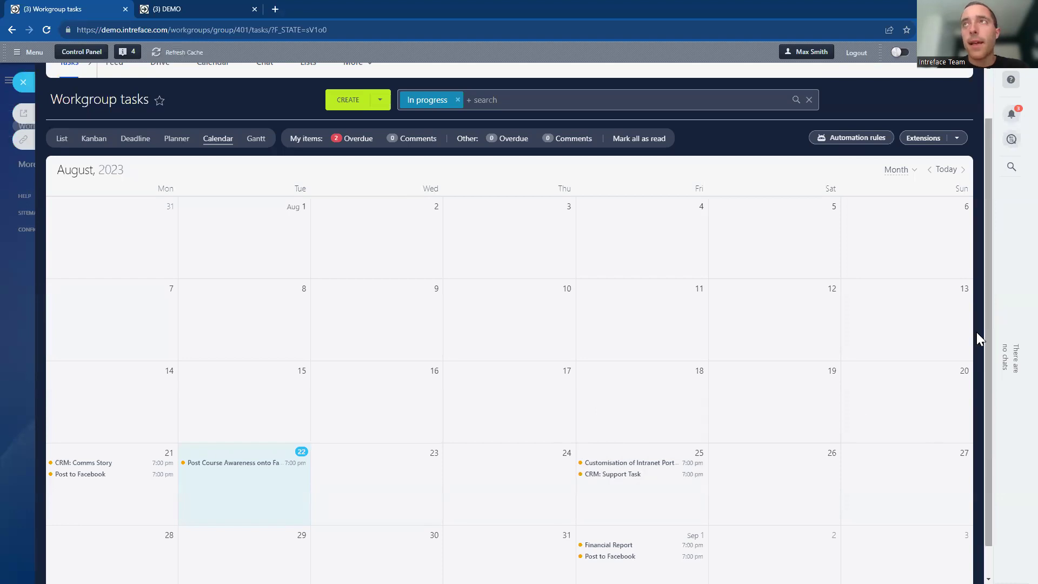
Step: Extend the deadline of the upper Post to Facebook task to about mid-September in the Gantt view
scroll(976, 332, "up", 1)
left_click(253, 200)
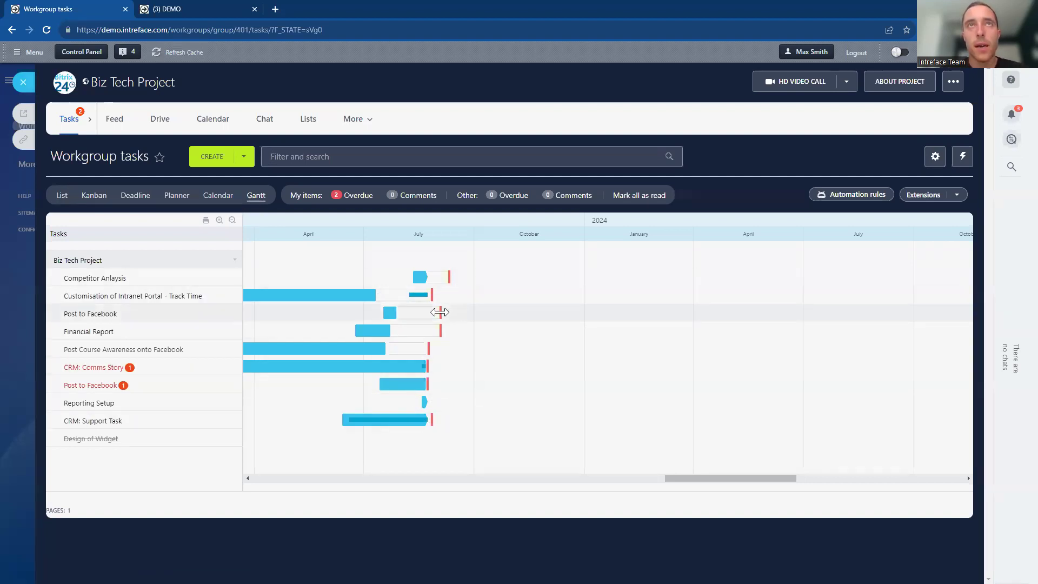
mouse_move(453, 314)
left_mouse_down()
mouse_move(397, 320)
mouse_move(458, 319)
left_mouse_up()
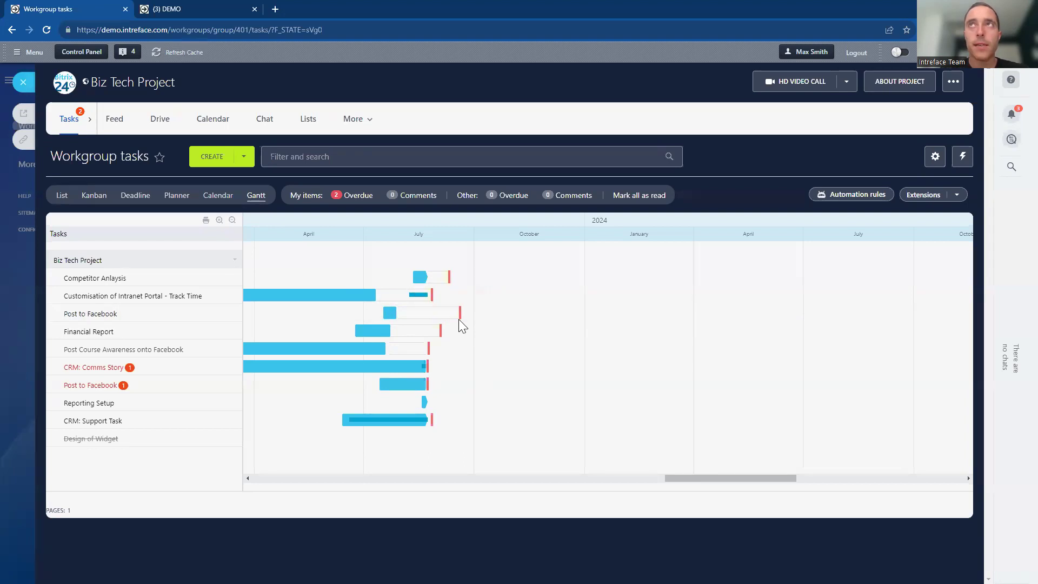
Step: Filter the Gantt chart by a colleague as responsible person, and reopen the Biz Tech Project from the workgroups list
left_click(350, 154)
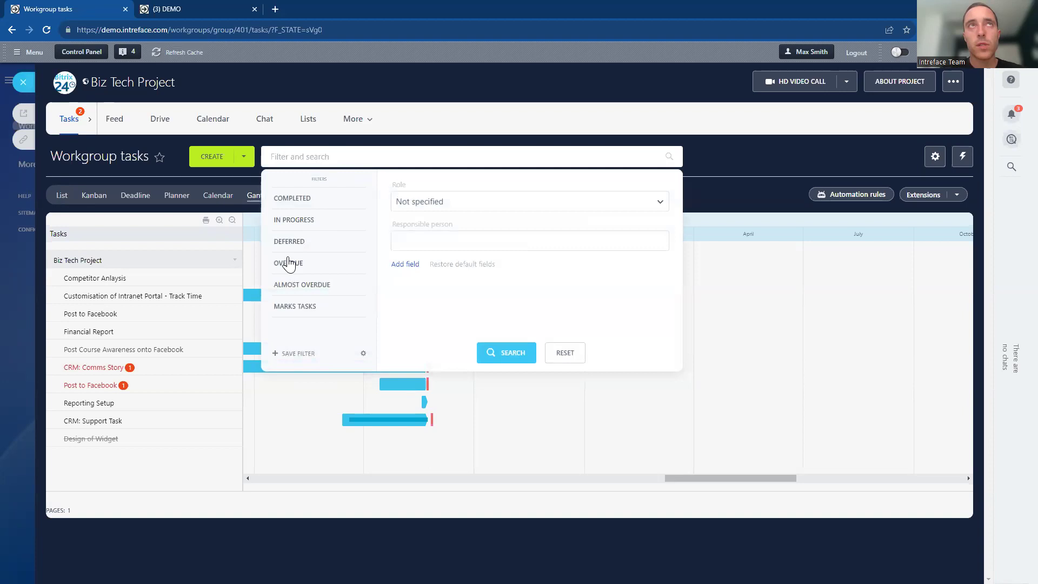
left_click(429, 241)
left_click(434, 295)
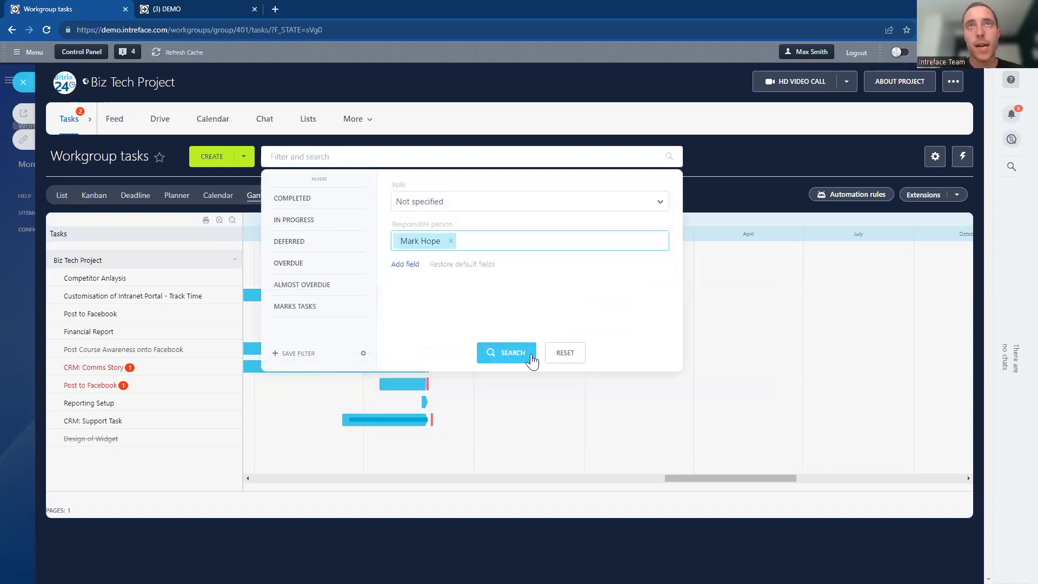
left_click(530, 357)
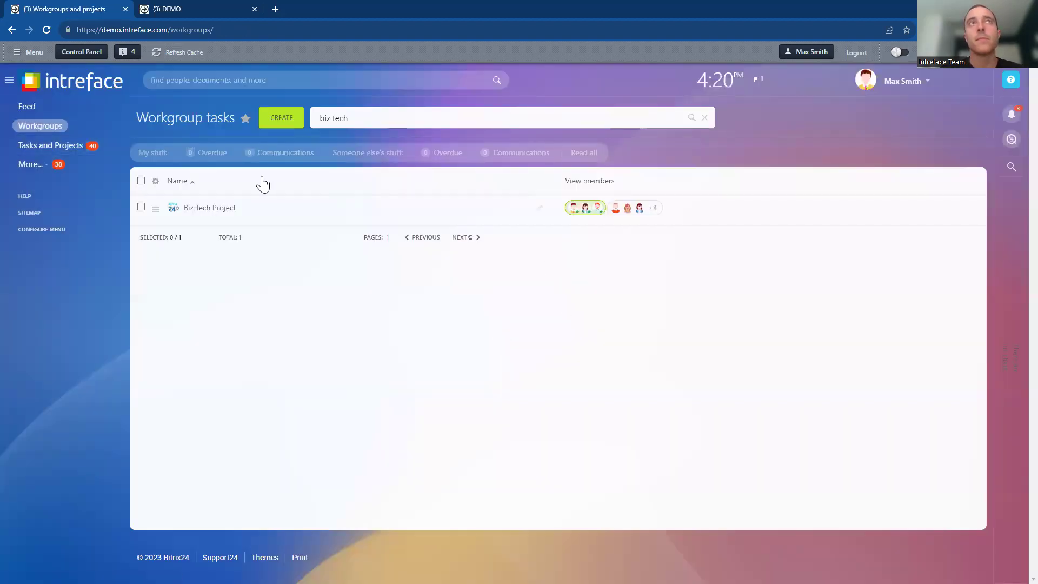
left_click(211, 208)
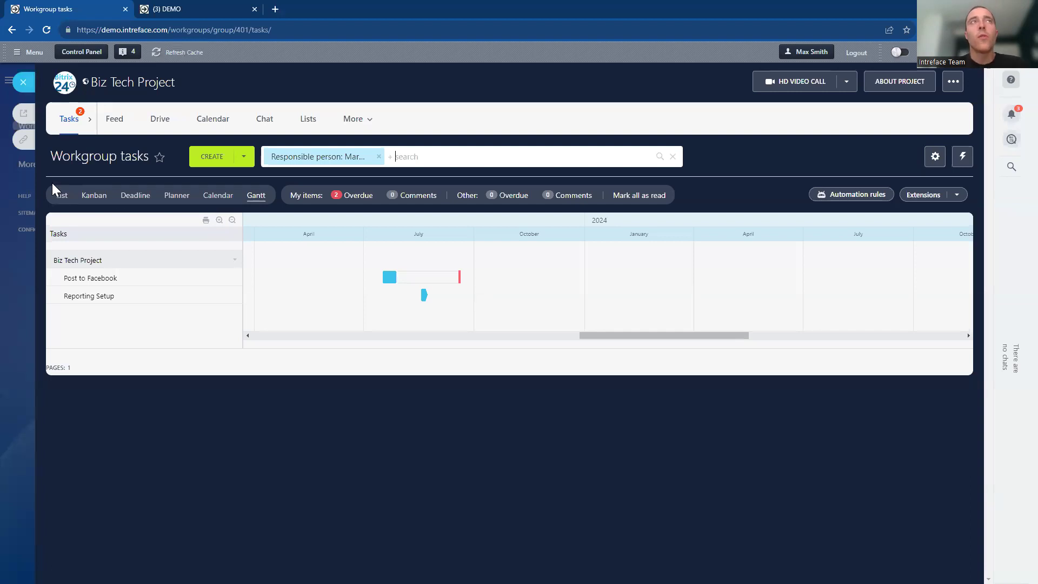
Step: Start a new task from the project's List view and title it "TASK 1 23RD AUGUST"
left_click(64, 200)
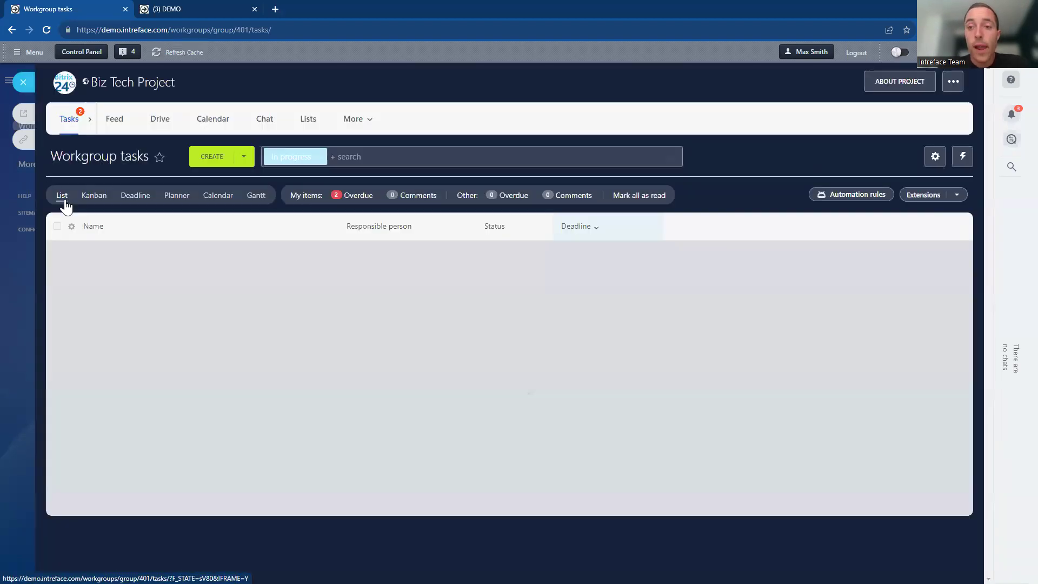
left_click(210, 153)
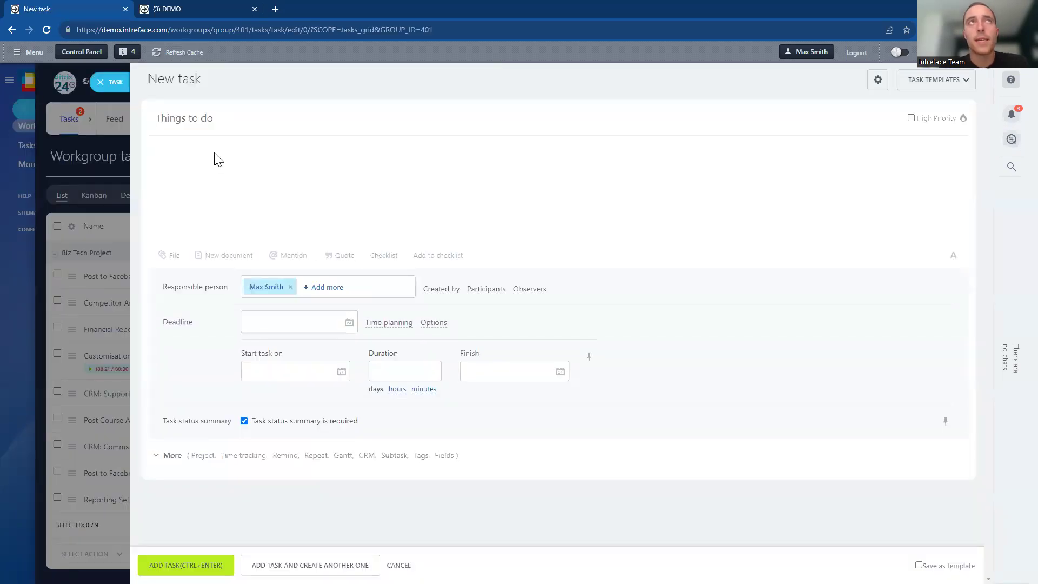
type("t")
key("BackSpace")
type("TASK 1 23RD AUGUST")
Step: Enter "Setting up the next perfect project management webinar" as the new task's description
left_click(205, 149)
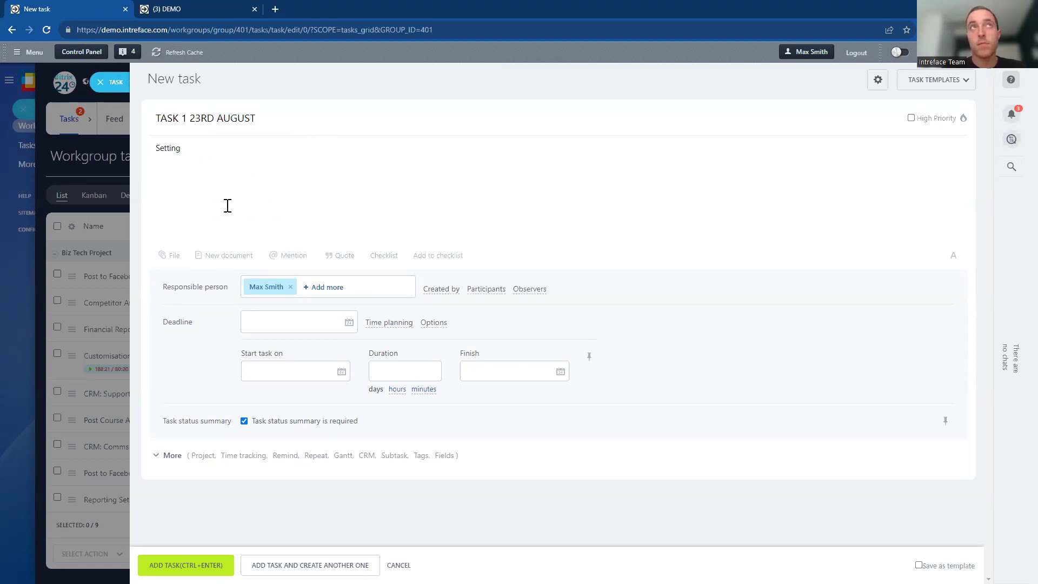
type("Setting up the next pe")
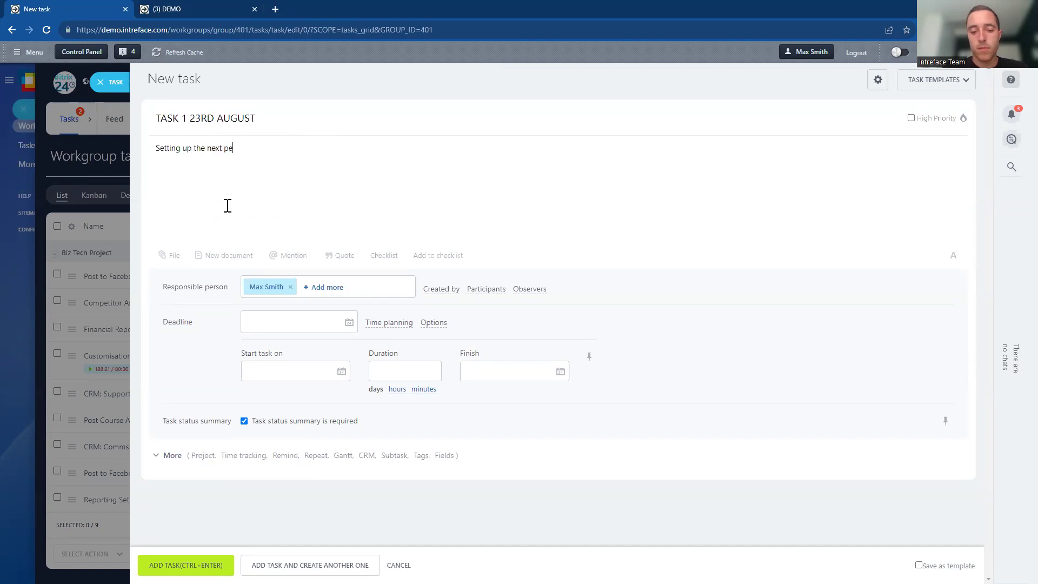
type("rfect project management ")
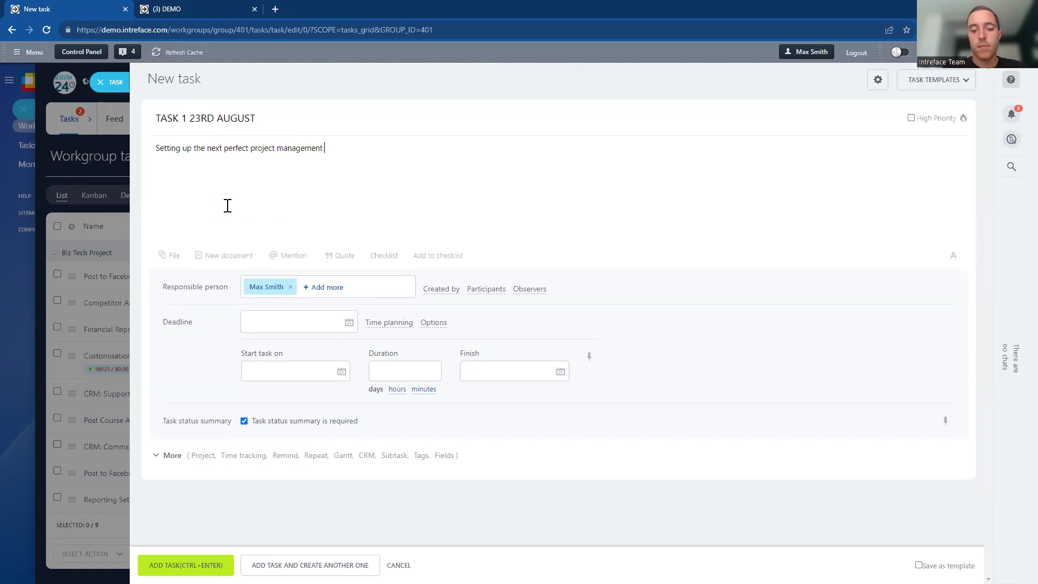
type("webinar")
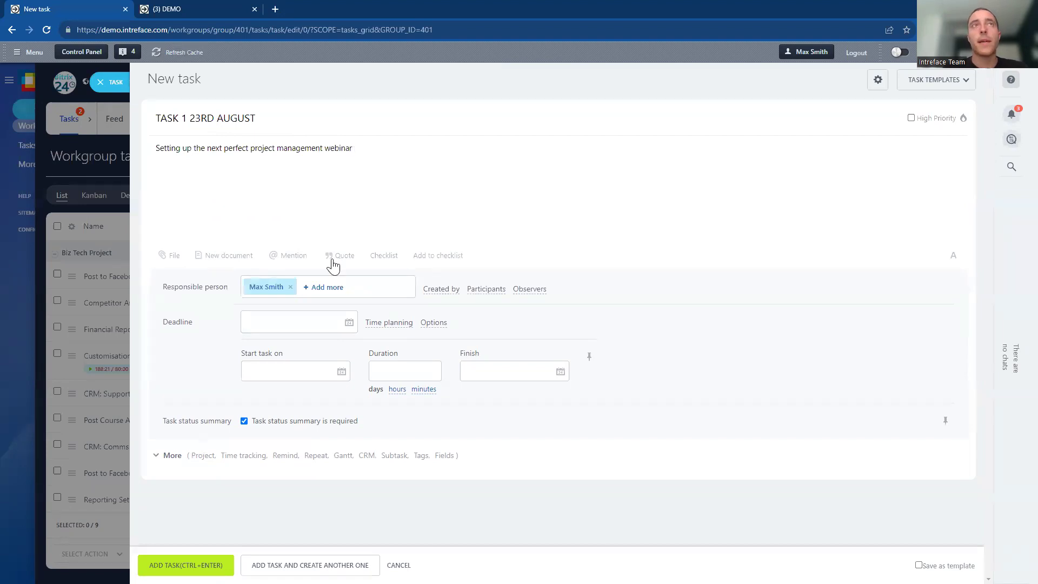
Step: Add a checklist to the new task with the entries "Item 1", "Item 2" and "Item 3"
left_click(385, 256)
type("Item 1")
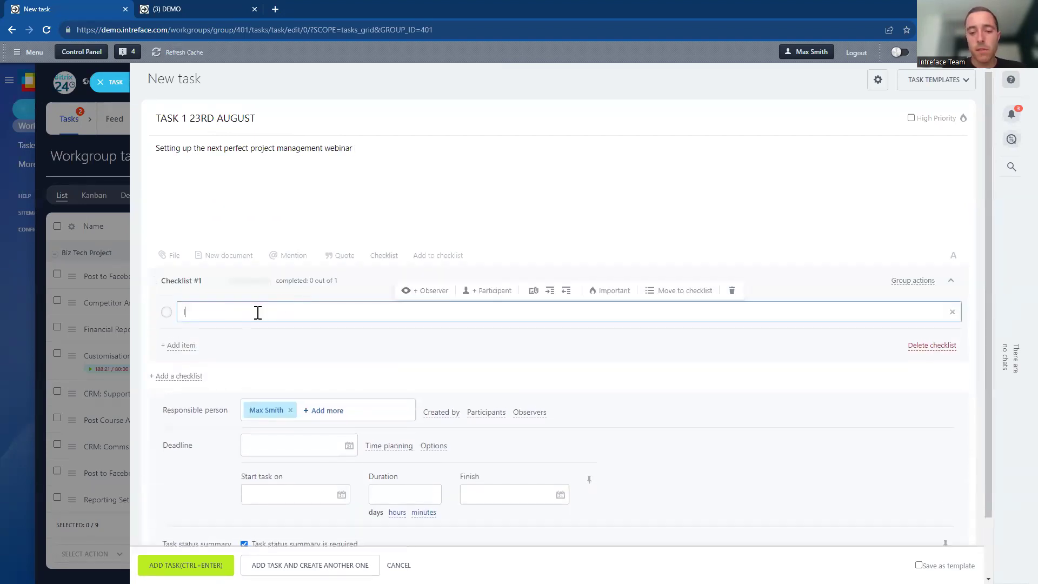
left_click(180, 346)
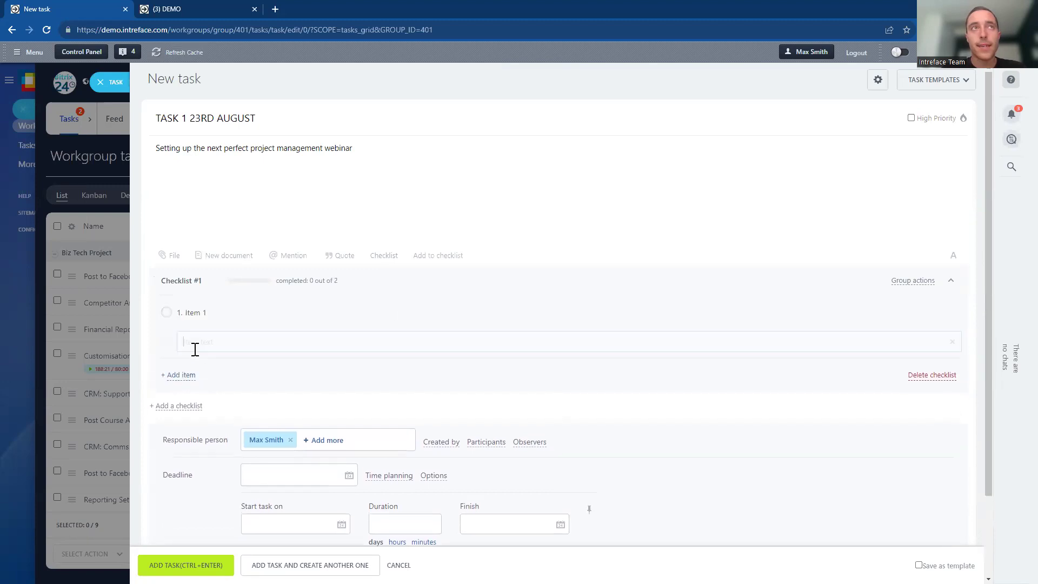
type("Ite")
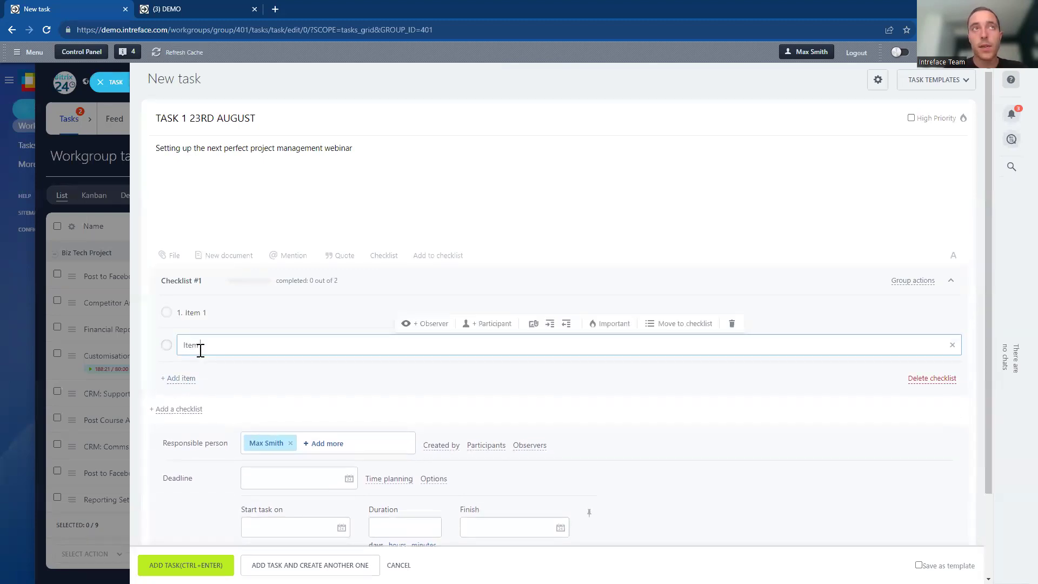
type("m 2")
left_click(184, 380)
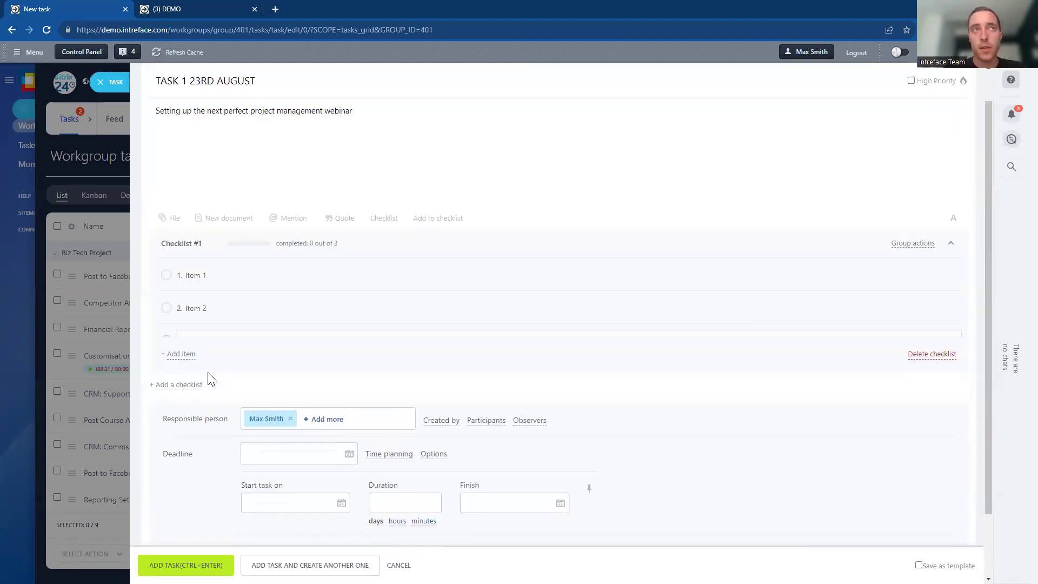
left_click(183, 341)
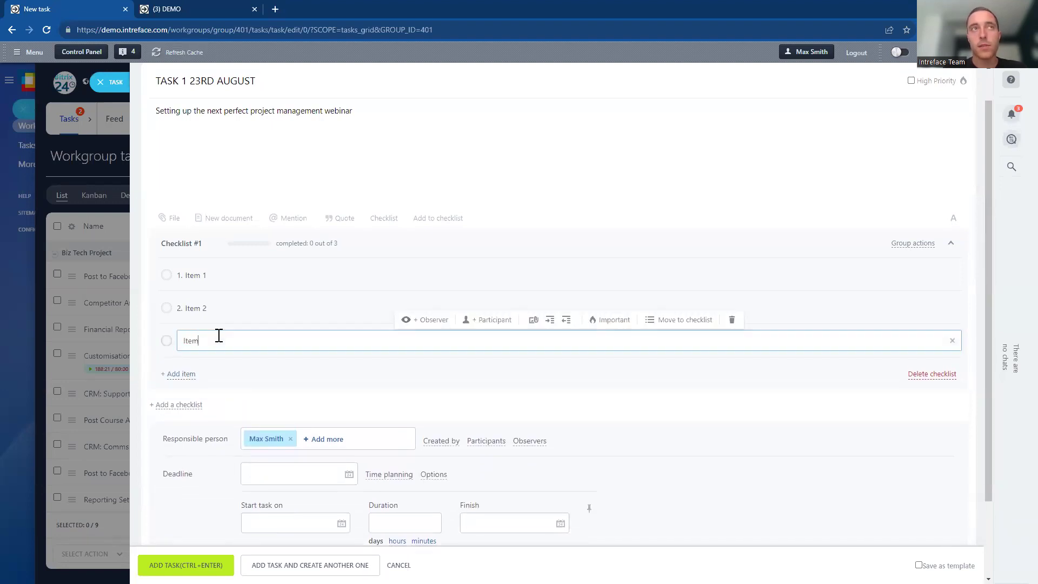
type("Item 3")
left_click(598, 424)
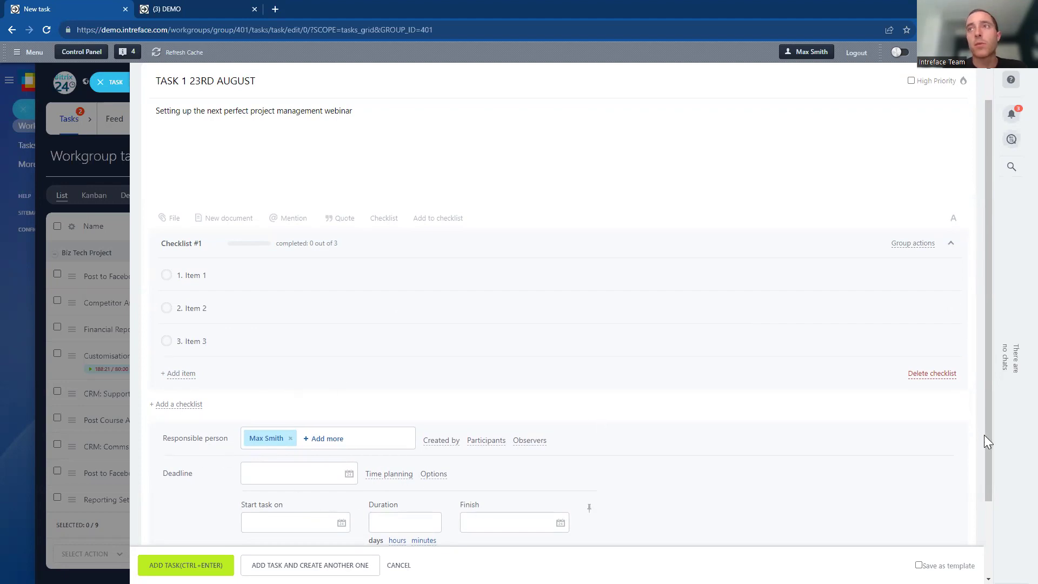
Step: Add two female colleagues, the second and fourth people suggested, as participants of the new task
scroll(983, 435, "down", 2)
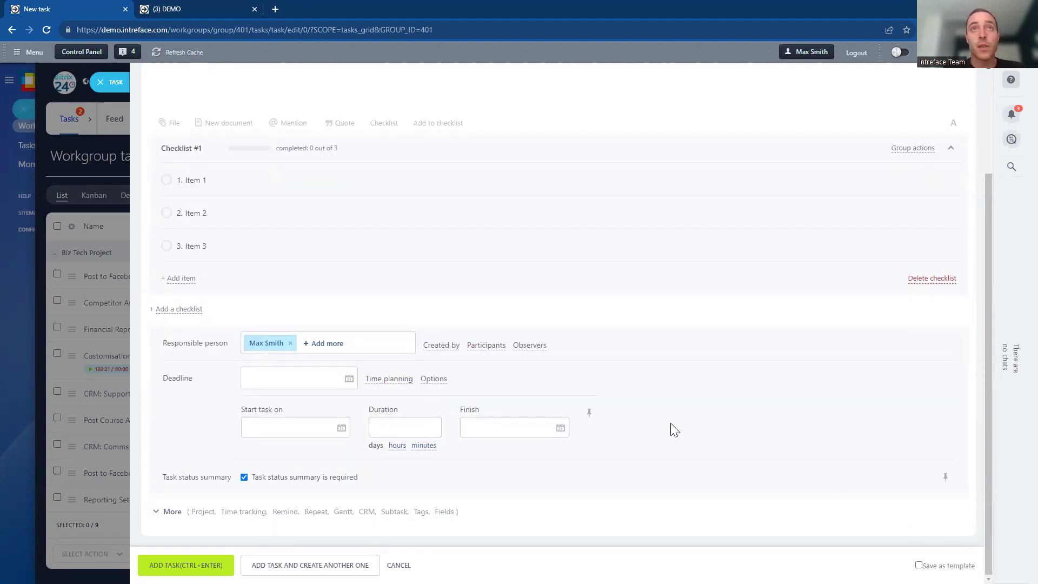
left_click(488, 347)
left_click(259, 378)
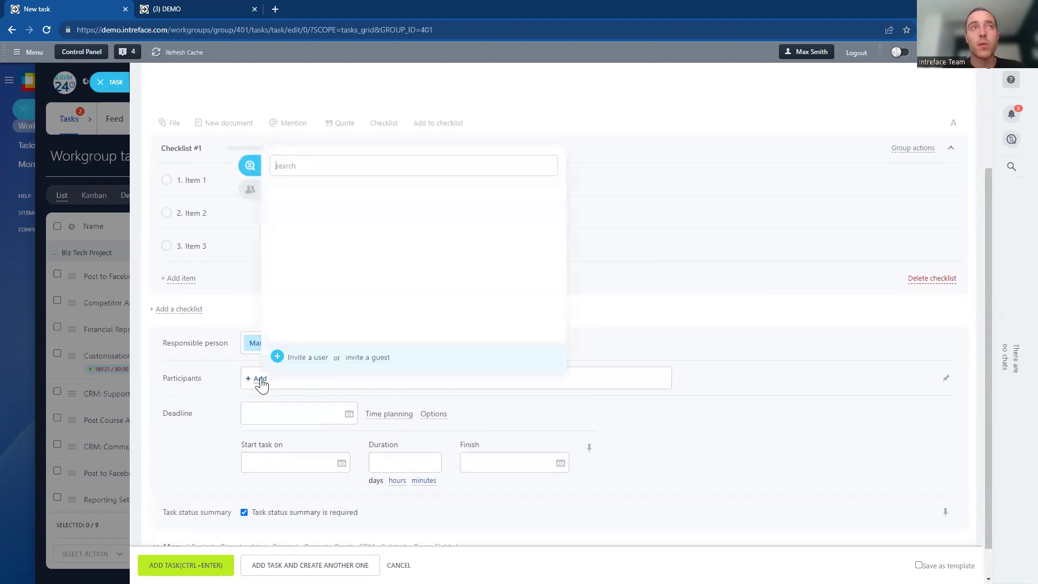
left_click(299, 231)
left_click(303, 278)
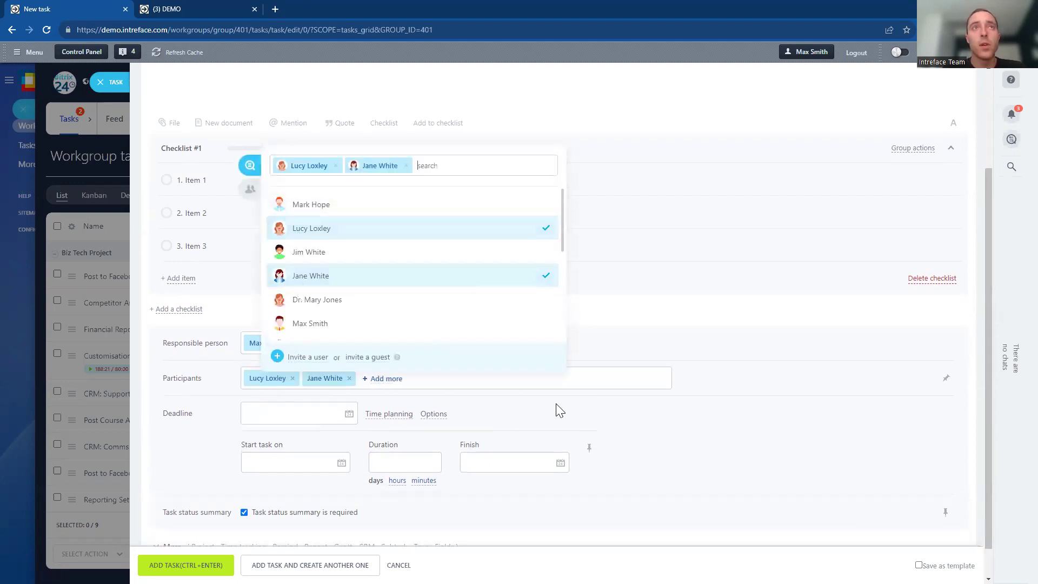
left_click(690, 354)
Step: Assign the first of the task's participants to checklist entry Item 1
left_click(190, 177)
left_click(489, 160)
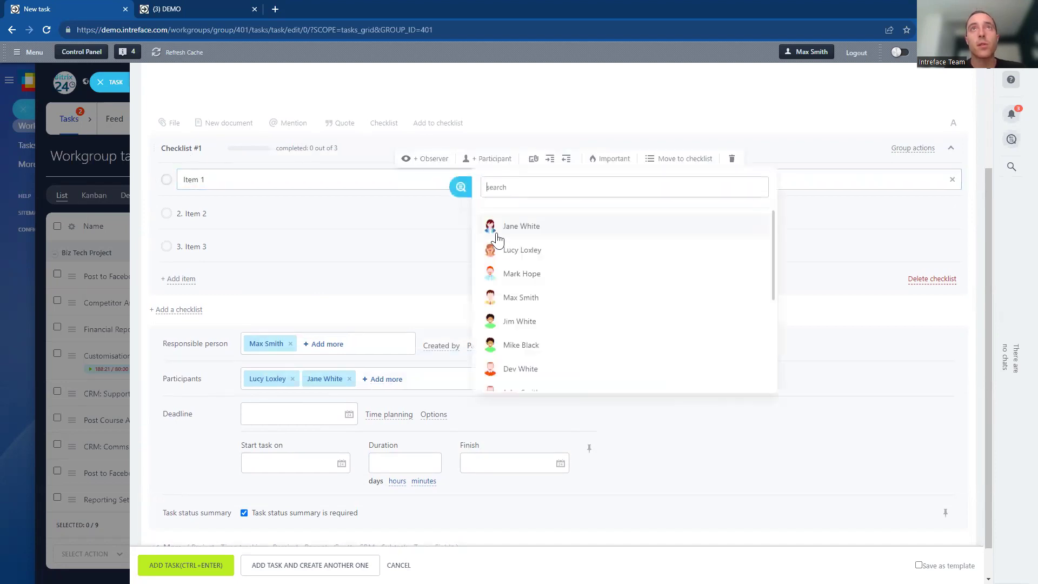
left_click(509, 252)
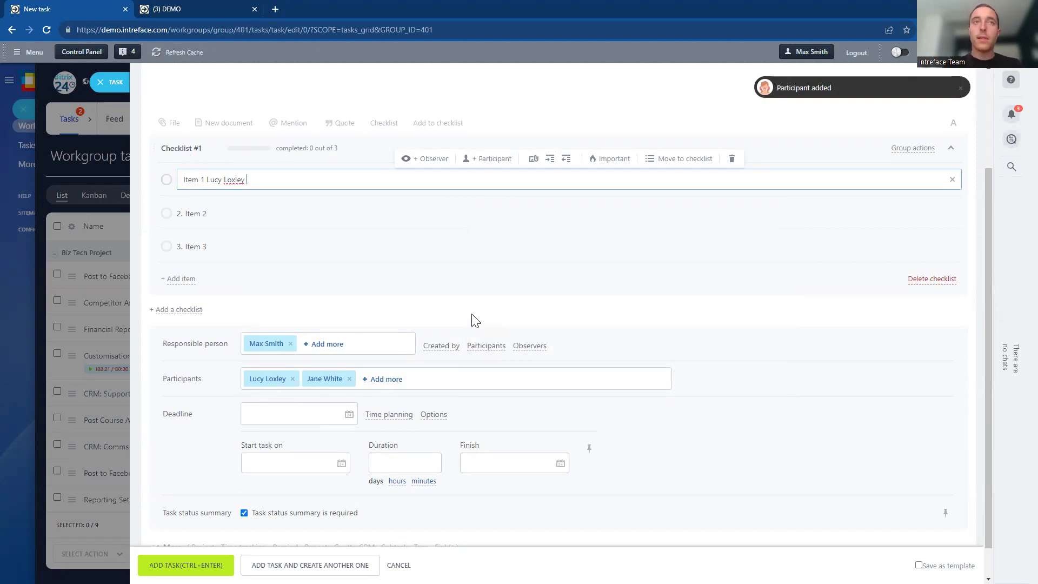
Step: Set the new task's deadline to 15/09/2023 07:00 pm
left_click(348, 413)
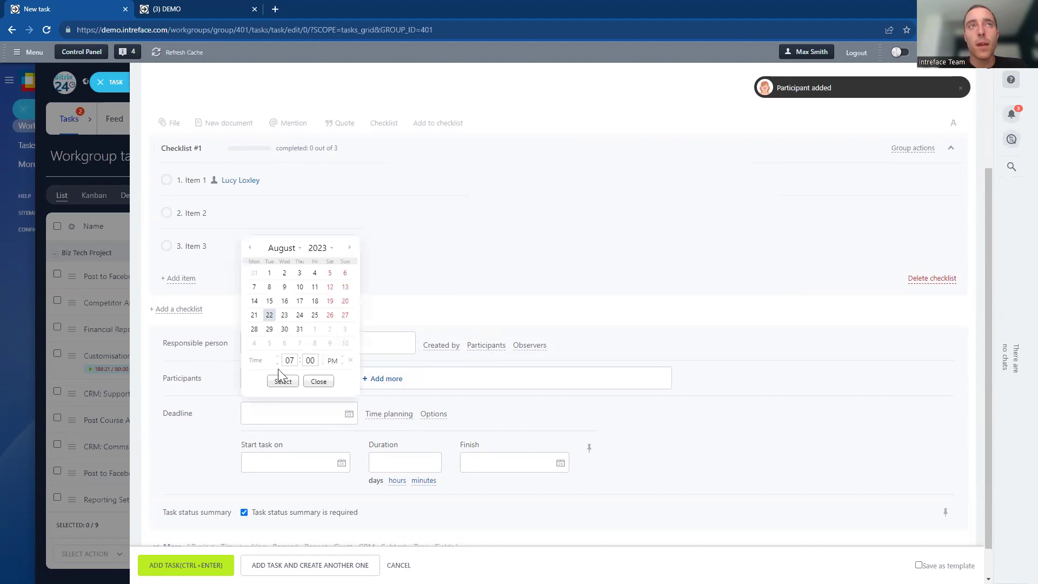
left_click(330, 342)
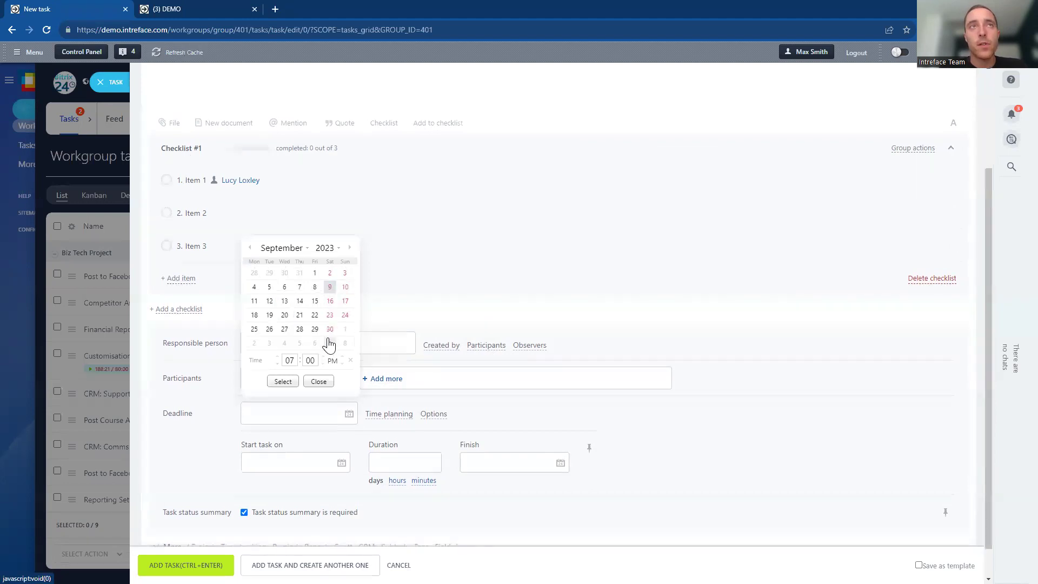
left_click(315, 301)
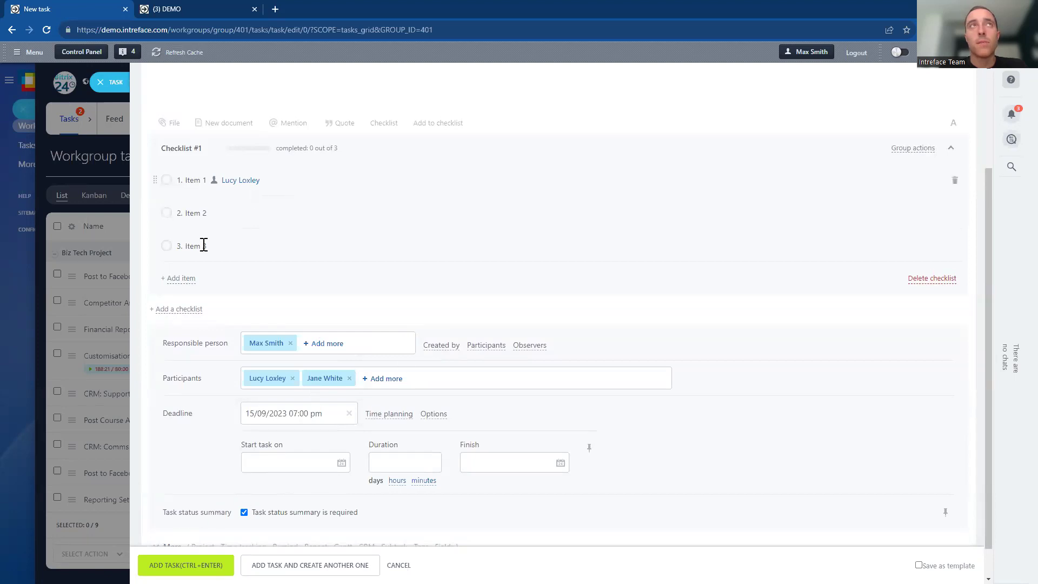
Step: Load the last-listed Bitrix24 Live task template into a new task, and close both task forms without saving
left_click_drag(988, 422, 985, 249)
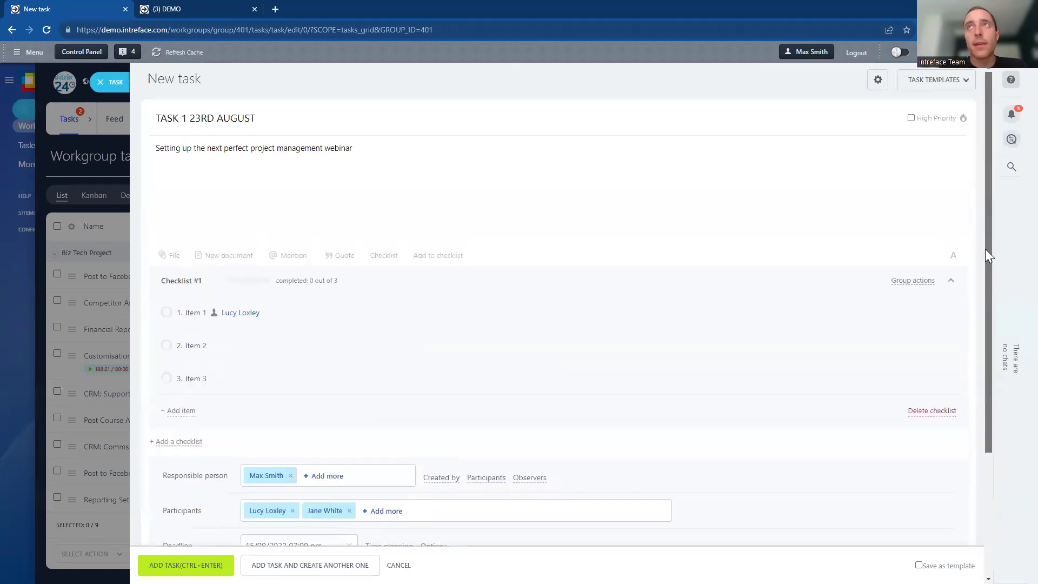
left_click(929, 81)
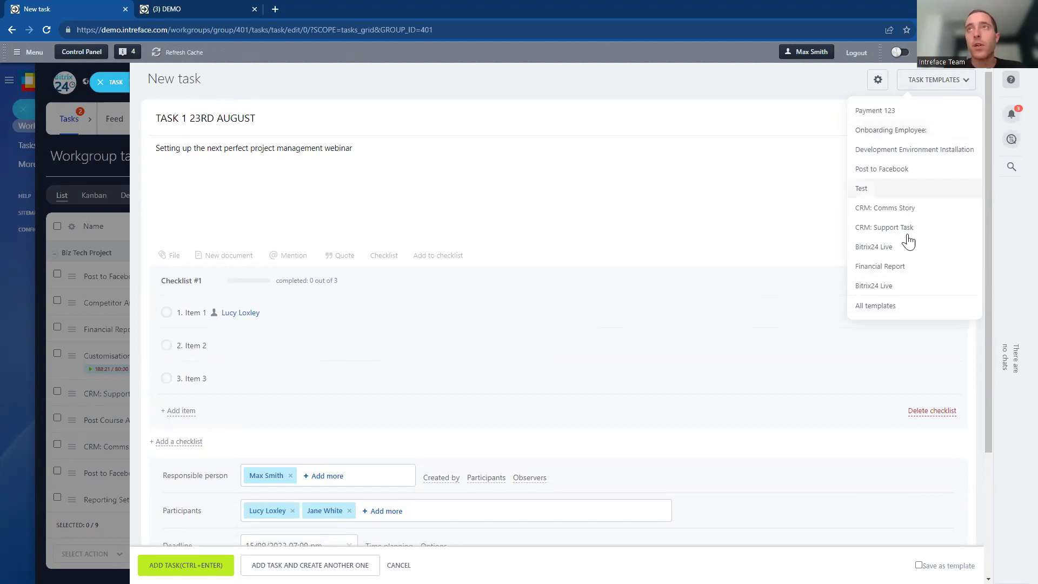
left_click_drag(976, 565, 913, 378)
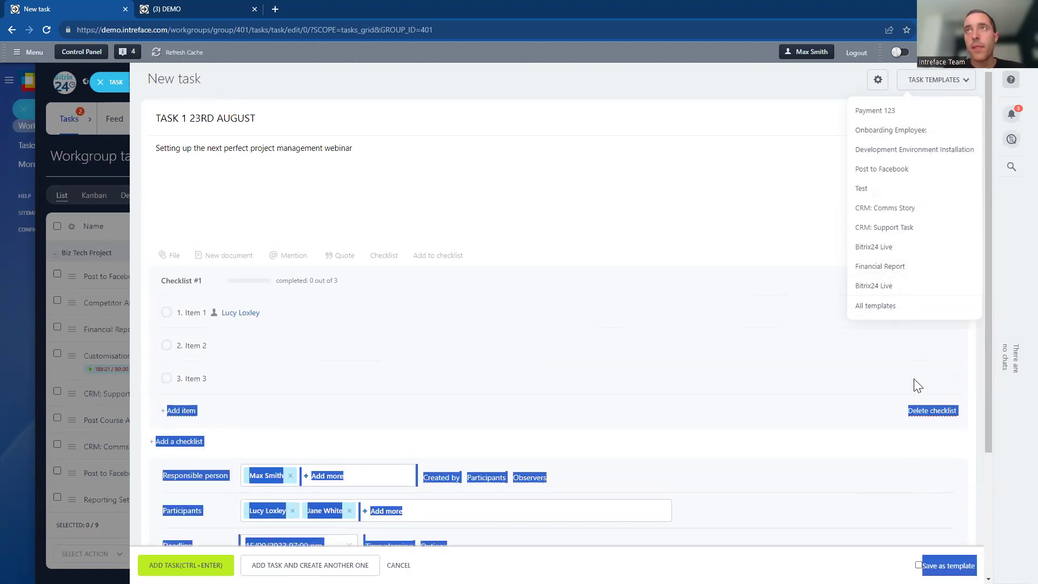
left_click(935, 82)
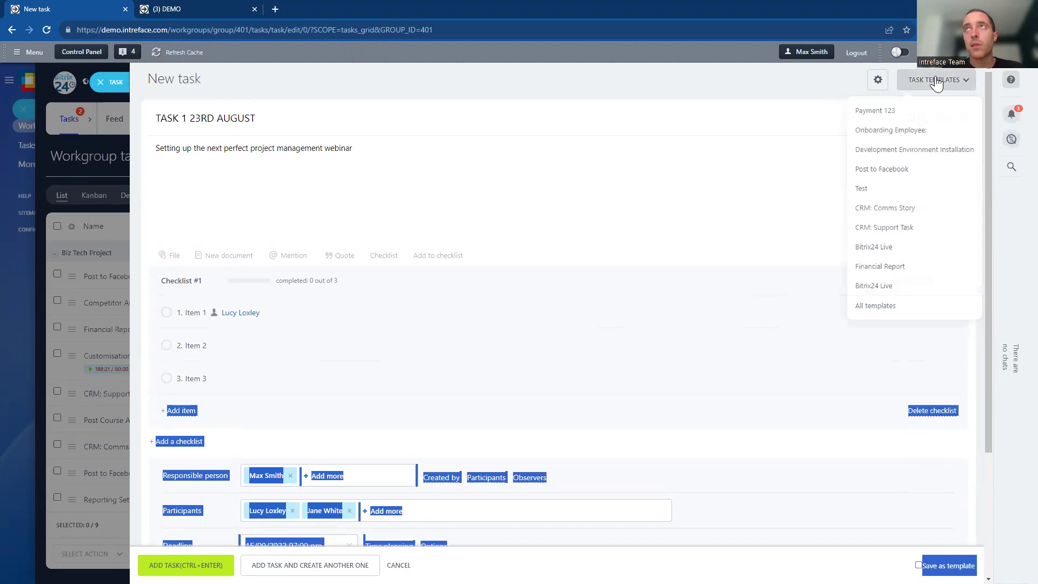
left_click(870, 286)
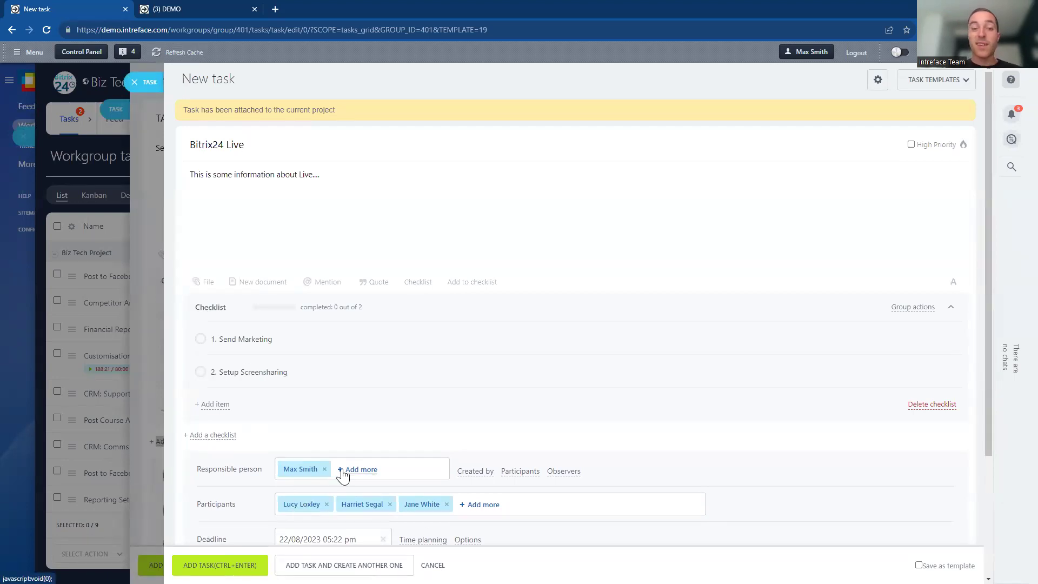
left_click(141, 82)
left_click(98, 83)
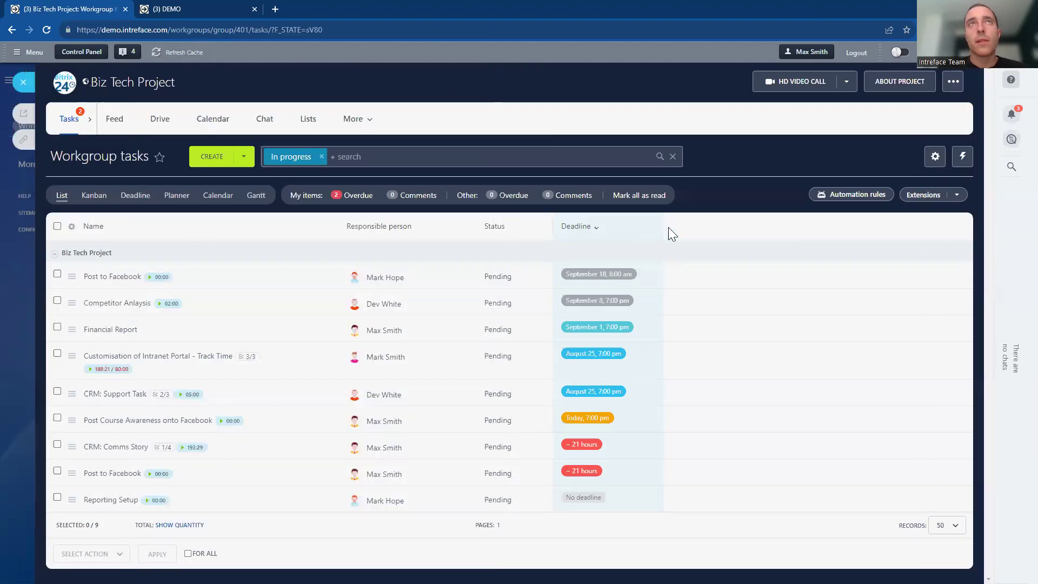
Step: Post "Next Project Meeting" with the message "The next meeting is on Friday at 10 am" to the project's feed, and like it
left_click(119, 121)
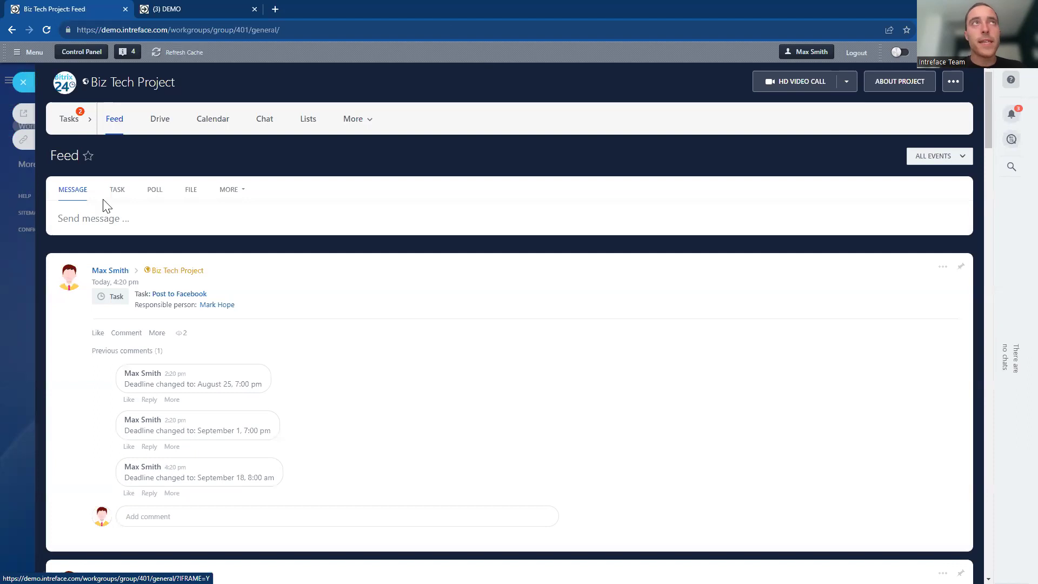
left_click(114, 216)
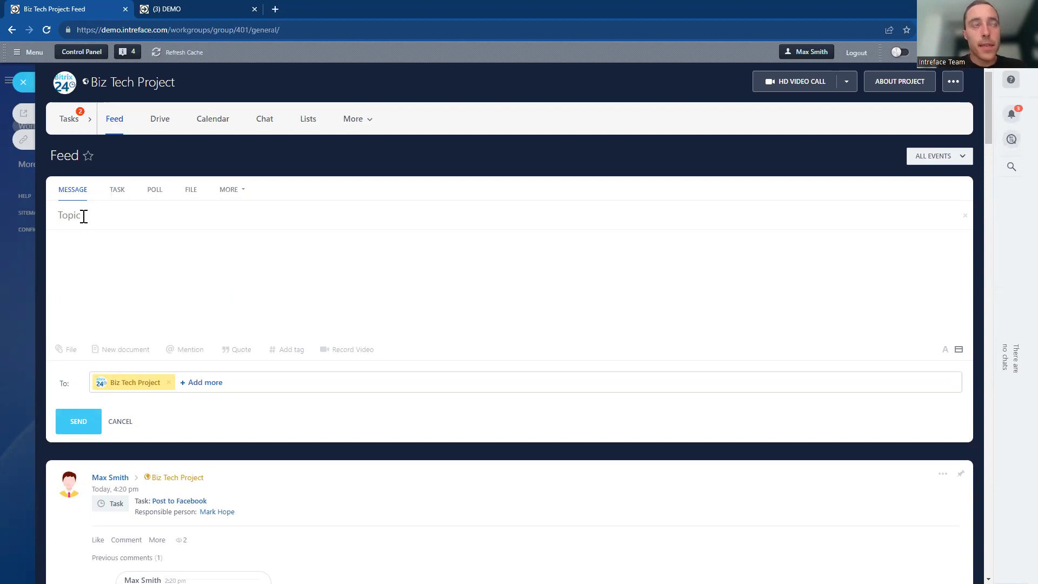
type("Next Project Meeting")
left_click(77, 277)
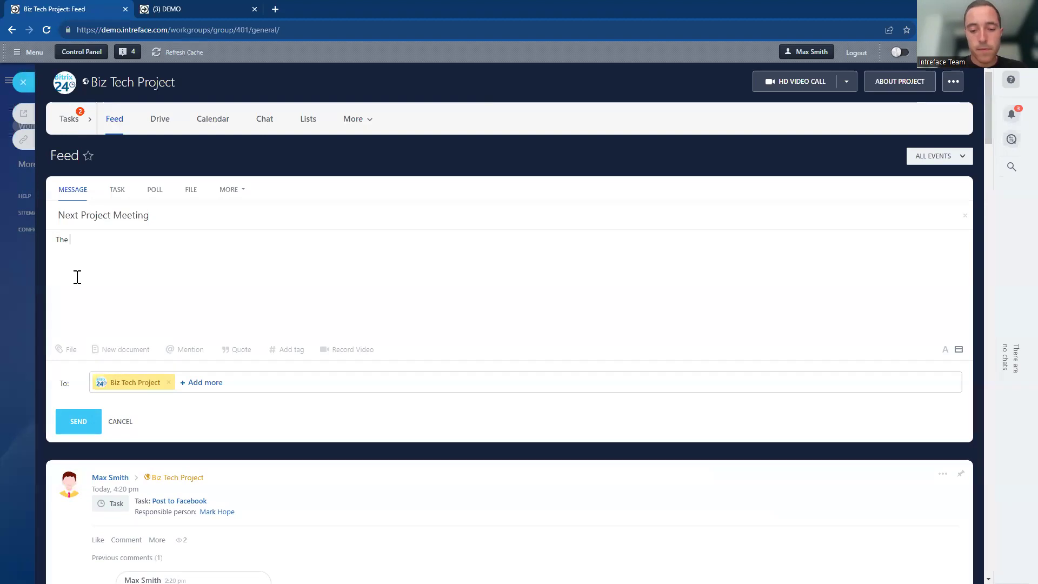
type("The next meeting is on Friday at 10 am")
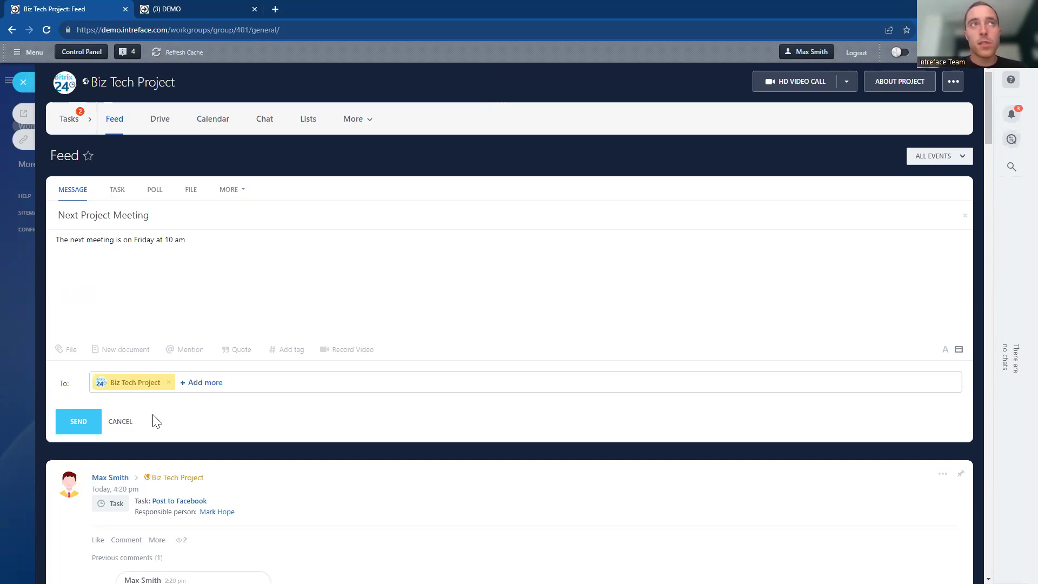
left_click(79, 427)
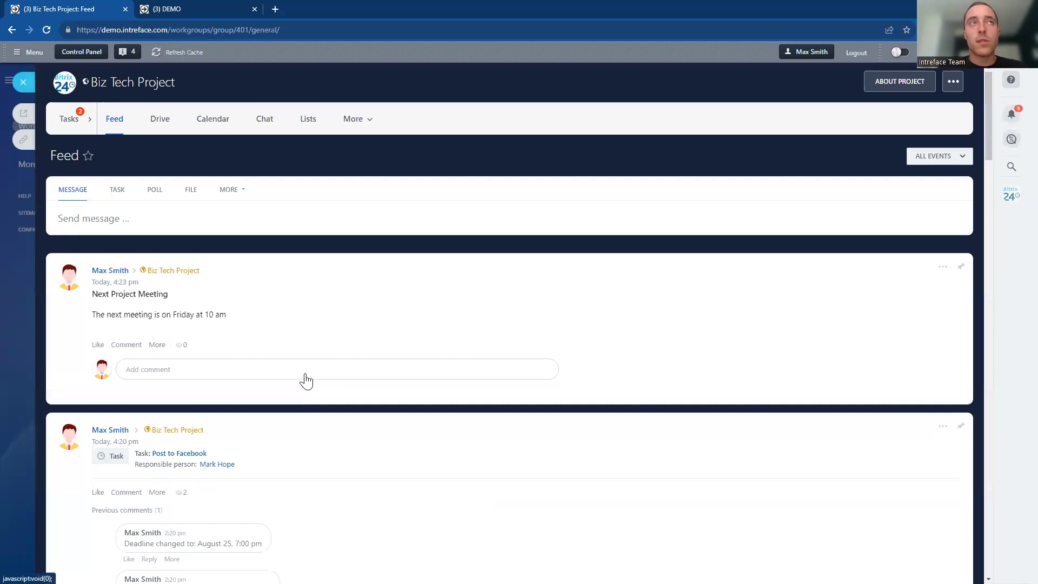
left_click(98, 345)
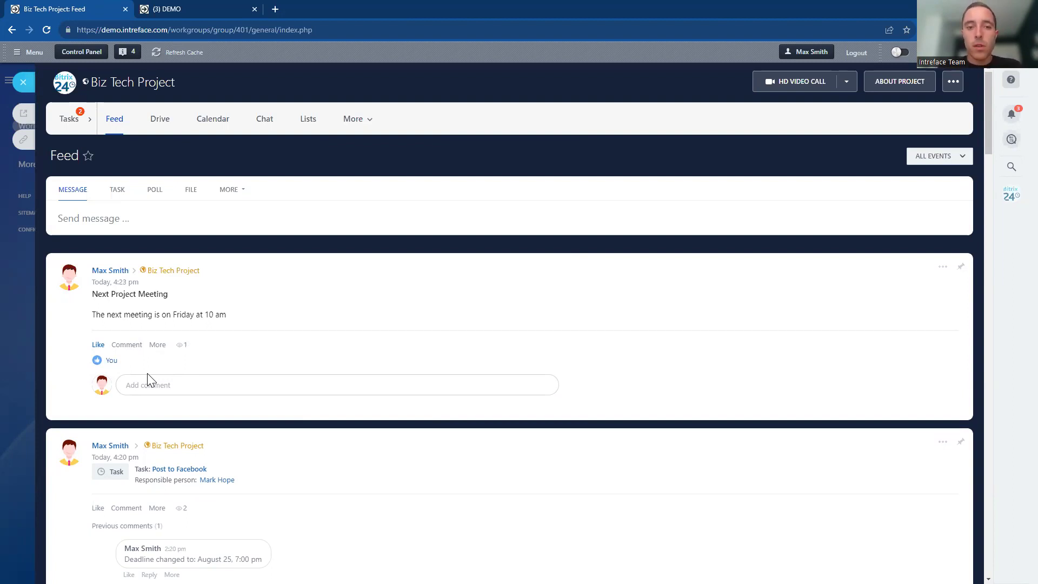
Step: Open the project's Drive and view the options for adding files, folders and Google Docs
left_click(157, 120)
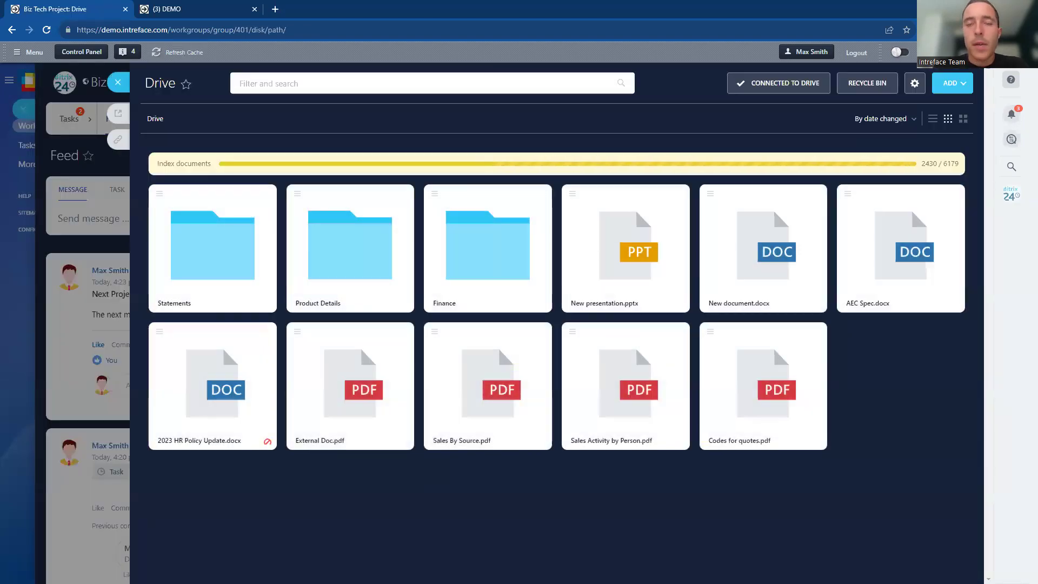
left_click(950, 83)
mouse_move(929, 169)
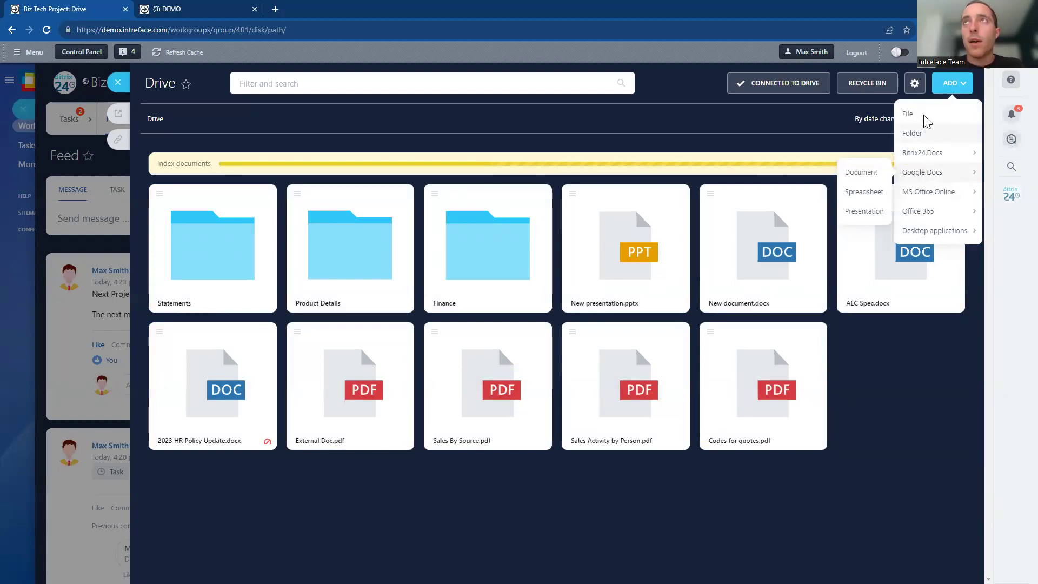
Step: Edit the access permissions of New document.docx, removing the entries for the project's group owner and group moderators
right_click(734, 251)
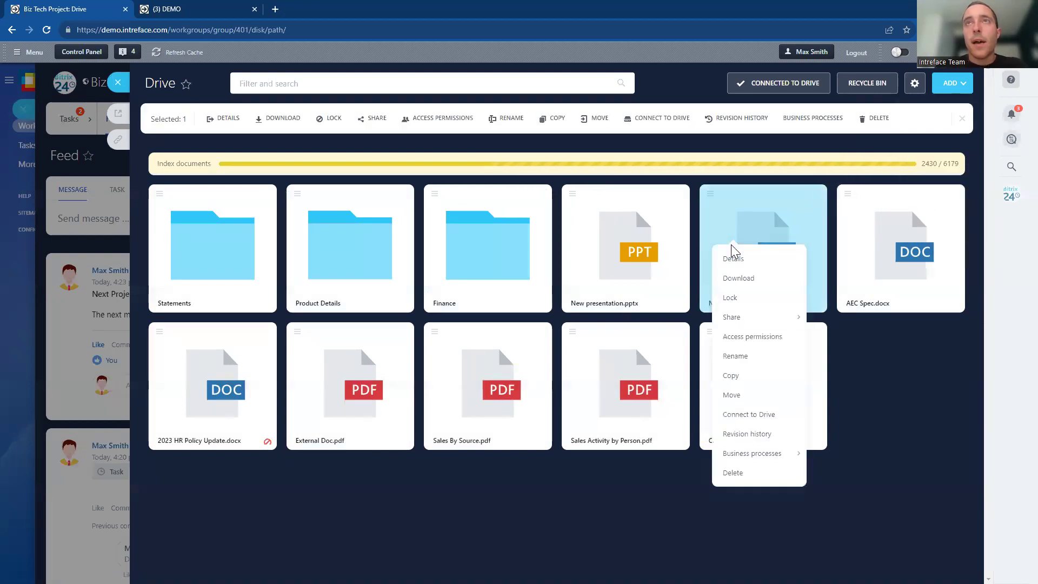
left_click(730, 337)
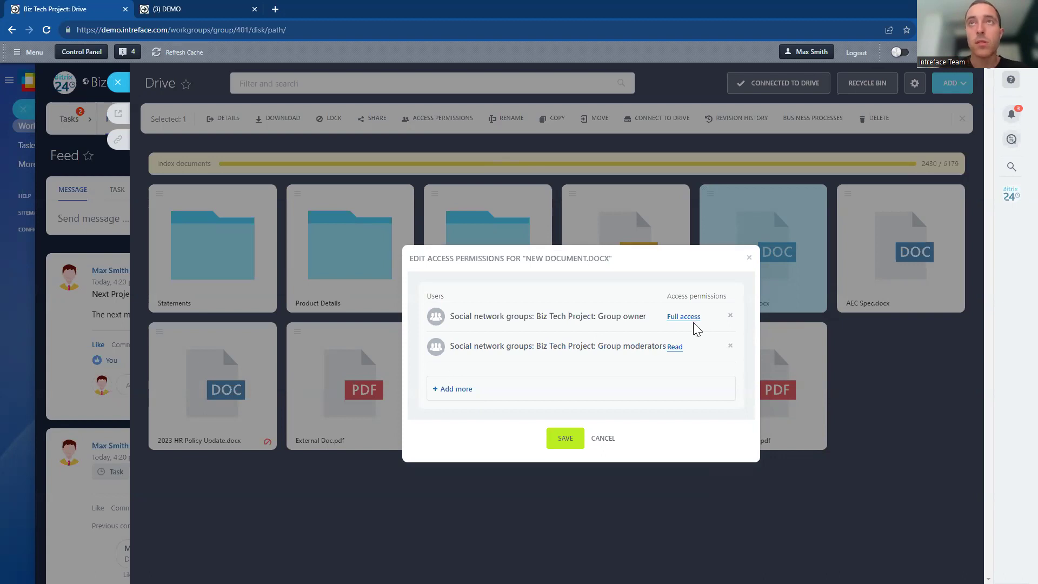
left_click(730, 346)
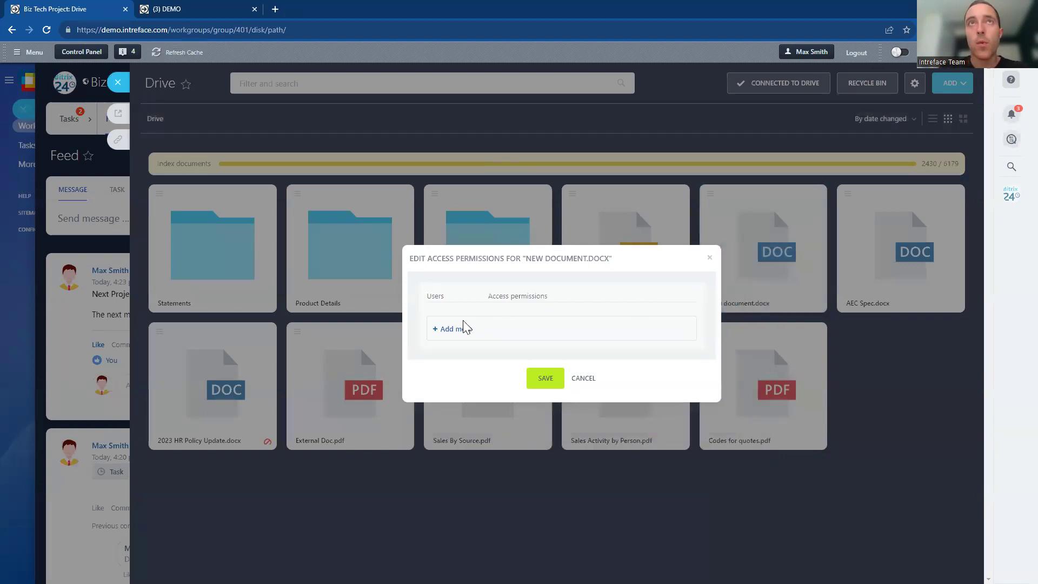
Step: Grant a colleague Read access and the logged-in account's user Full access to New document.docx, and save the permissions
left_click(450, 328)
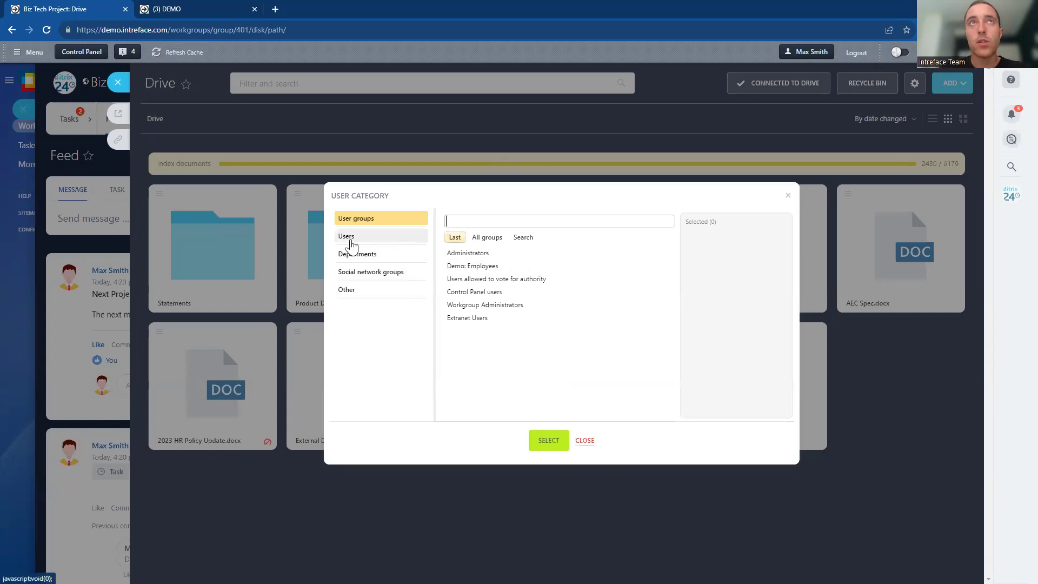
left_click(348, 237)
left_click(554, 297)
left_click(460, 296)
left_click(548, 440)
left_click(586, 347)
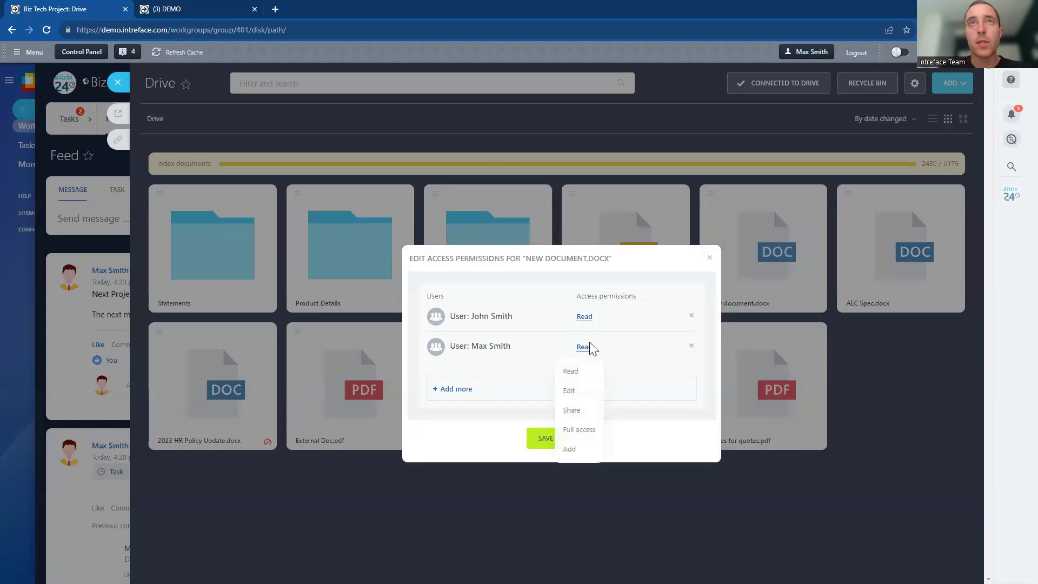
left_click(576, 431)
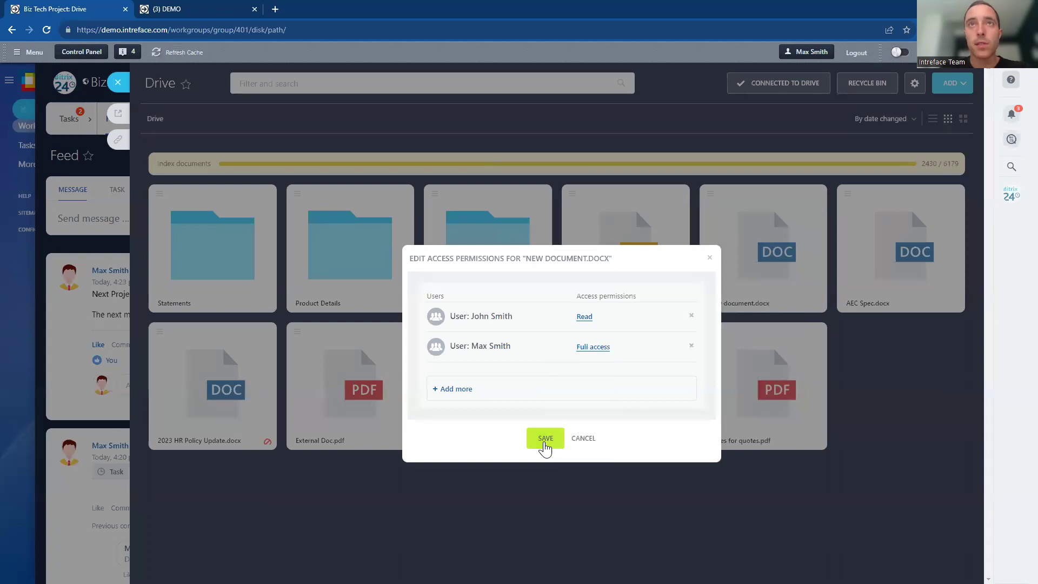
left_click(544, 438)
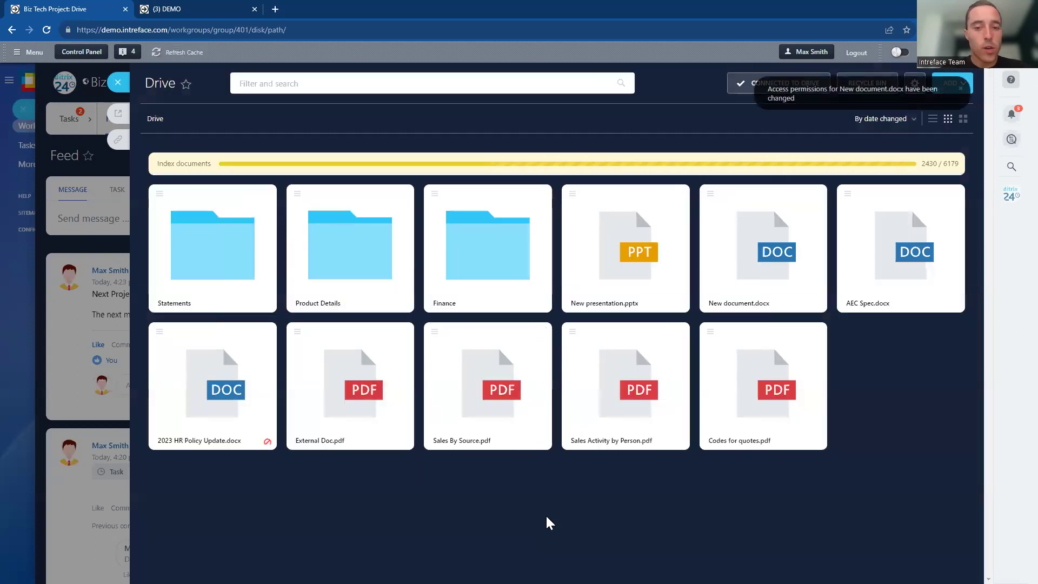
Step: Start a new event in the project's calendar, expand the attendee list and schedule it for 23/08/2023 from 03:00 pm to 04:00 pm
left_click(118, 82)
left_click(215, 118)
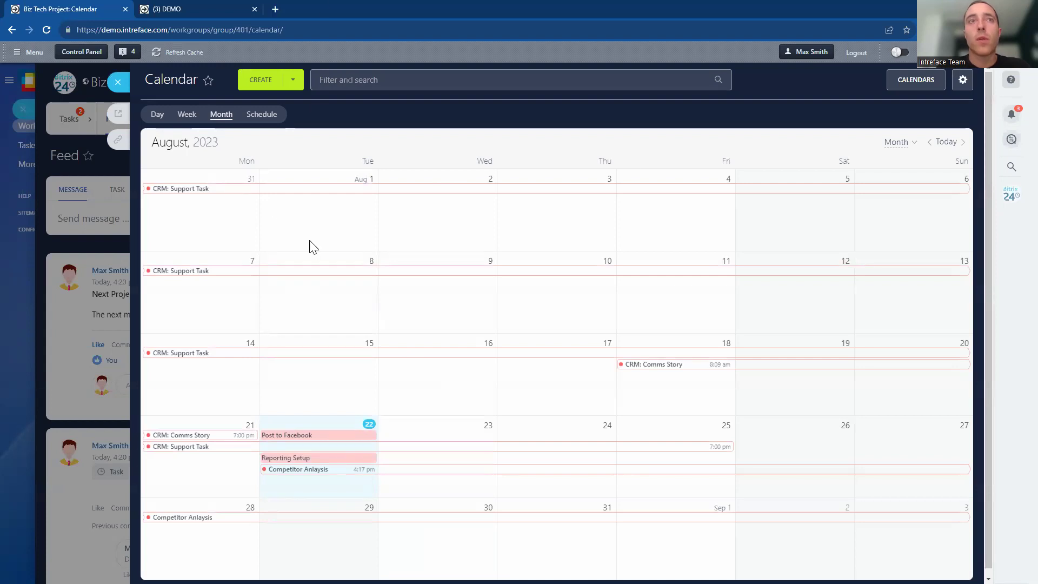
left_click(260, 80)
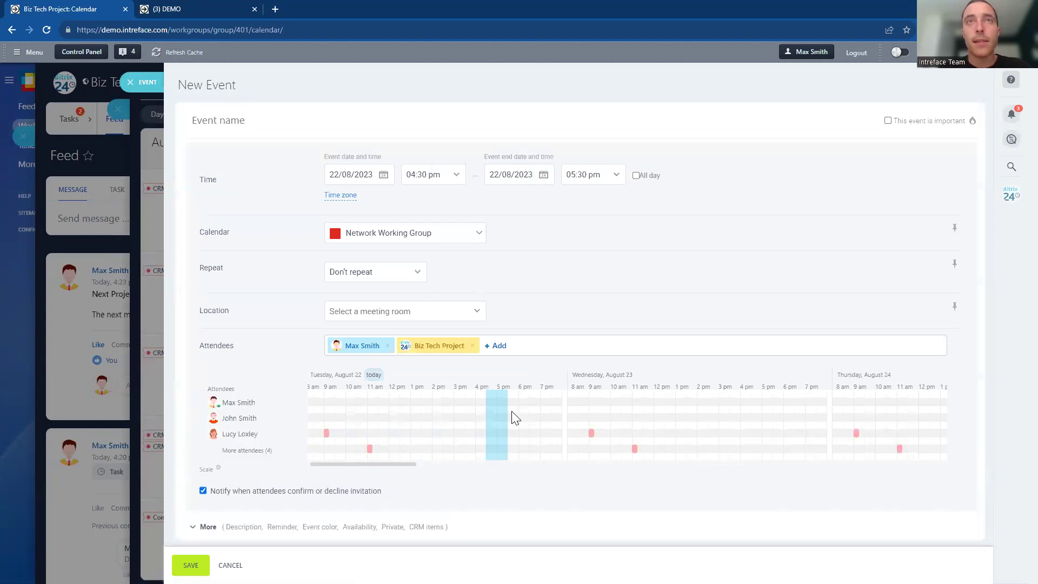
left_click(246, 451)
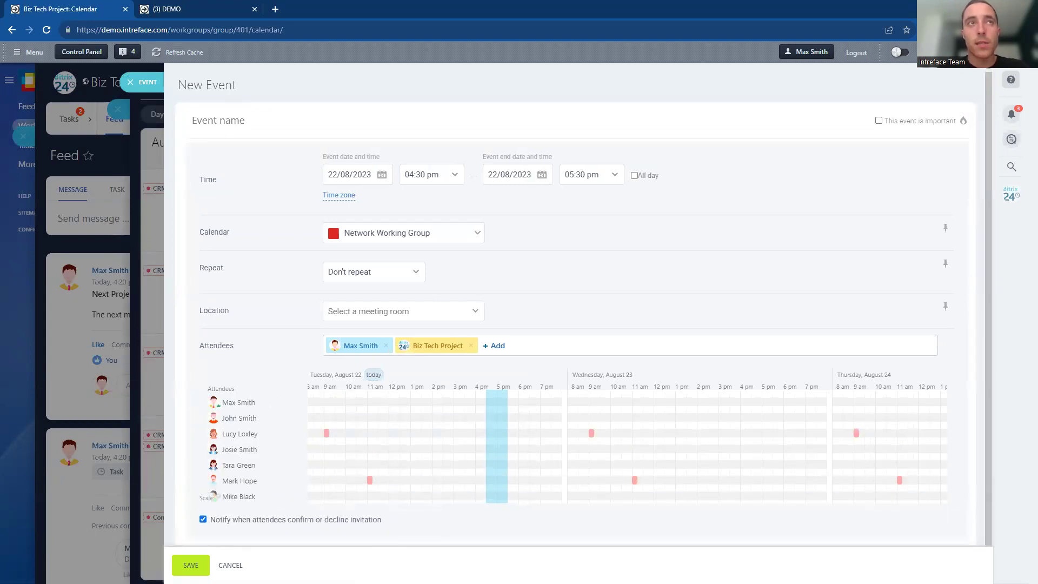
left_click_drag(494, 412, 728, 440)
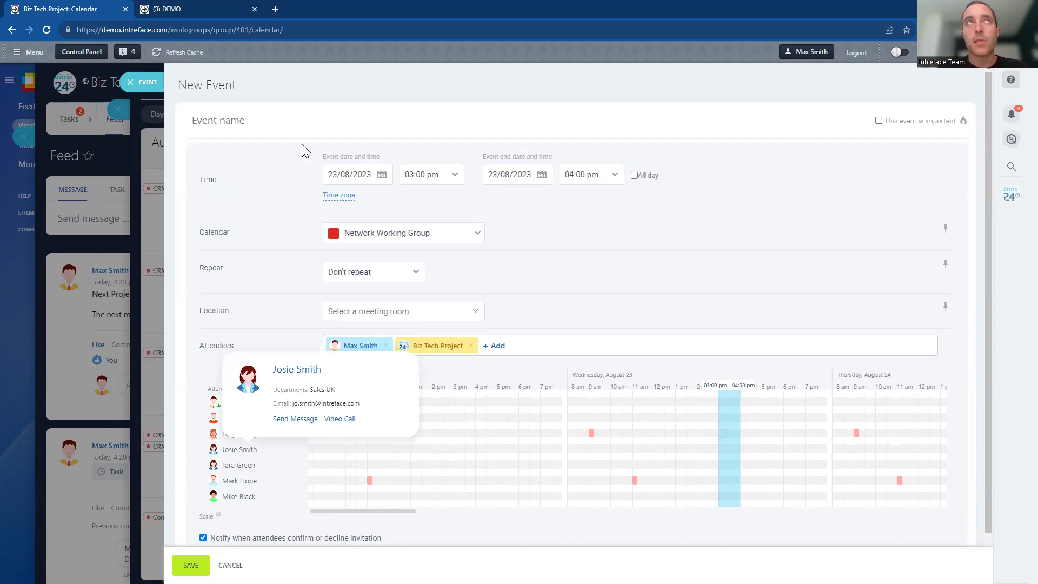
Step: Name the new event "Task Ctachup" and save it to the project's calendar
left_click(232, 121)
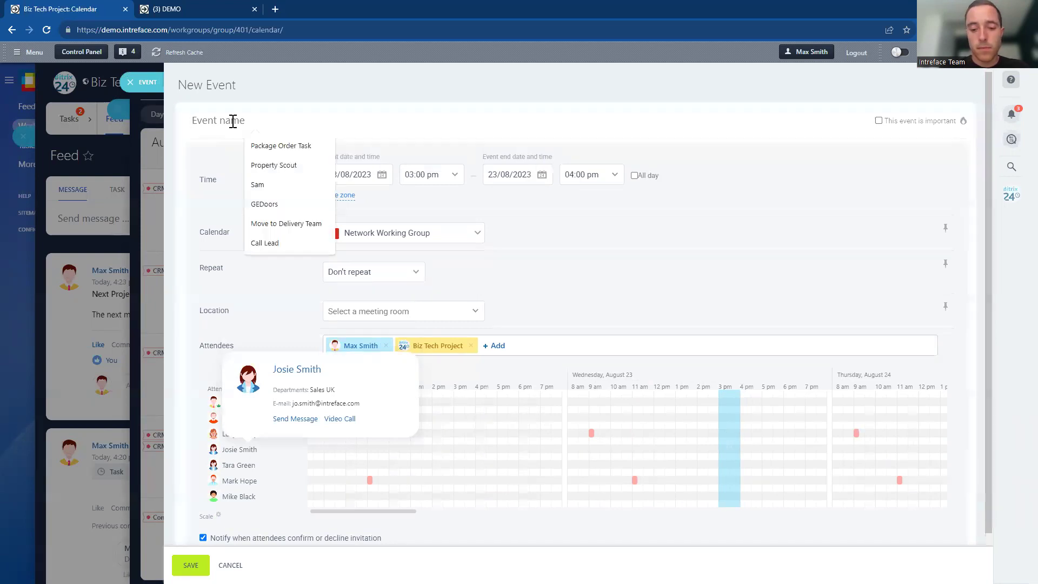
type("Task Ctachup")
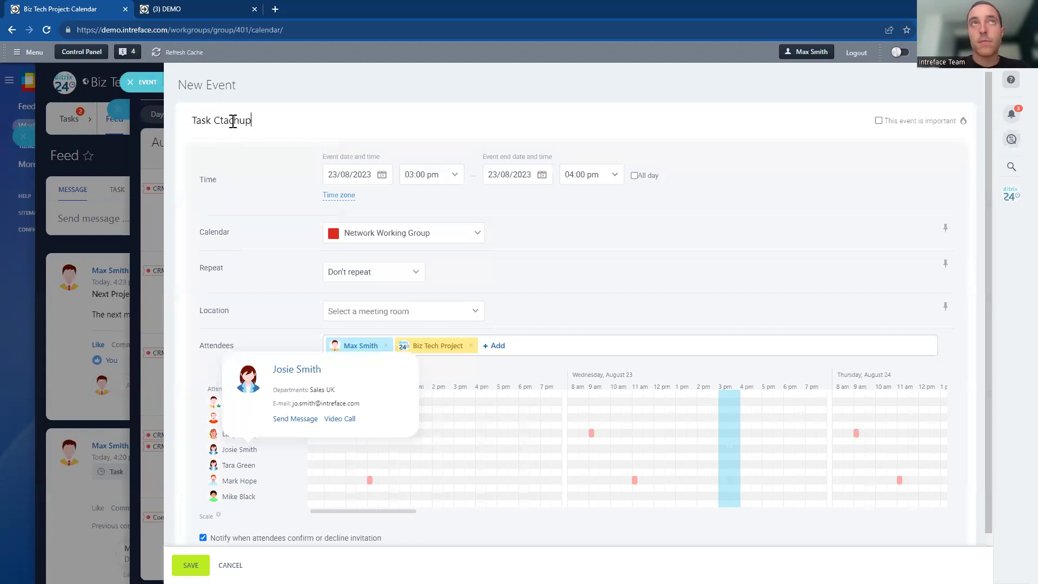
left_click(191, 565)
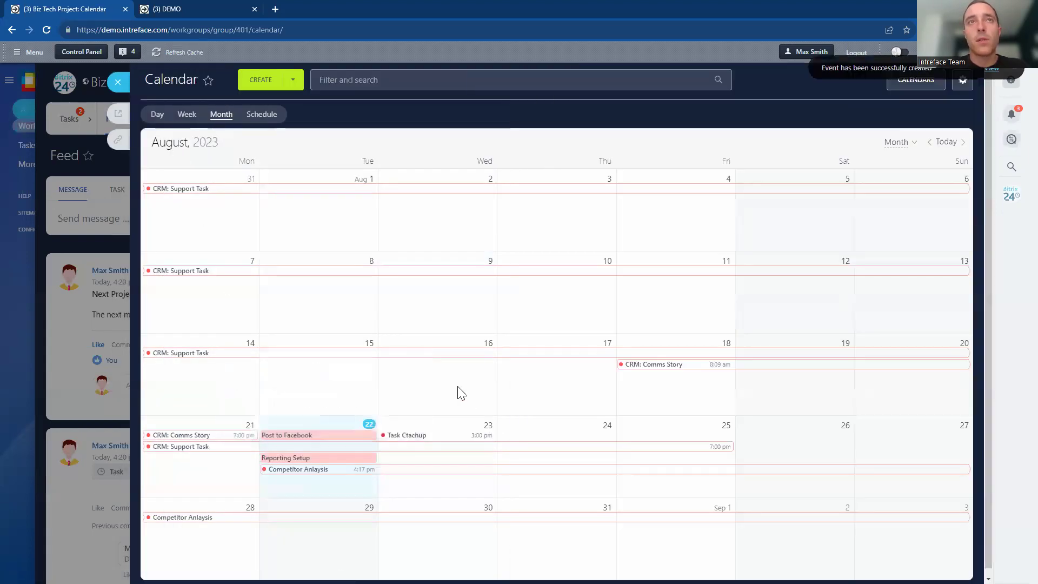
left_click(384, 361)
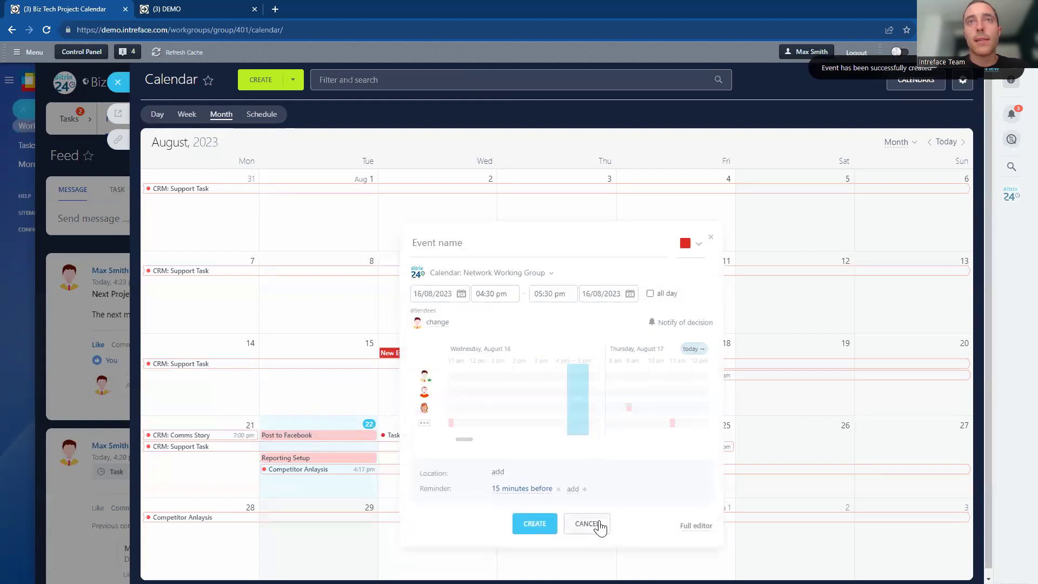
left_click(599, 523)
Step: Leave the calendar and send the message "Hi Team" in the project's chat
left_click(118, 82)
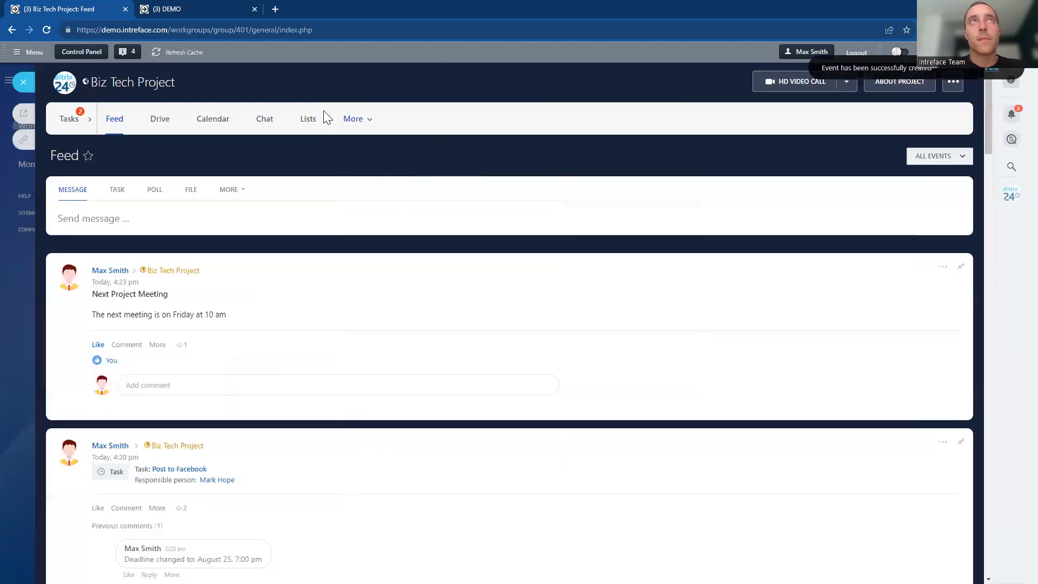
left_click(263, 119)
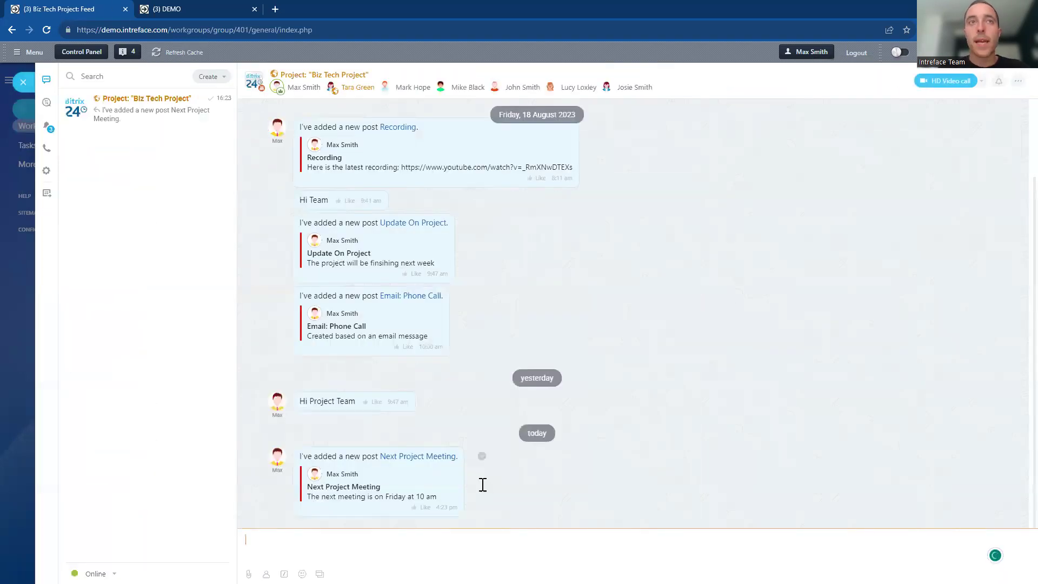
type("Hi Team")
key("Return")
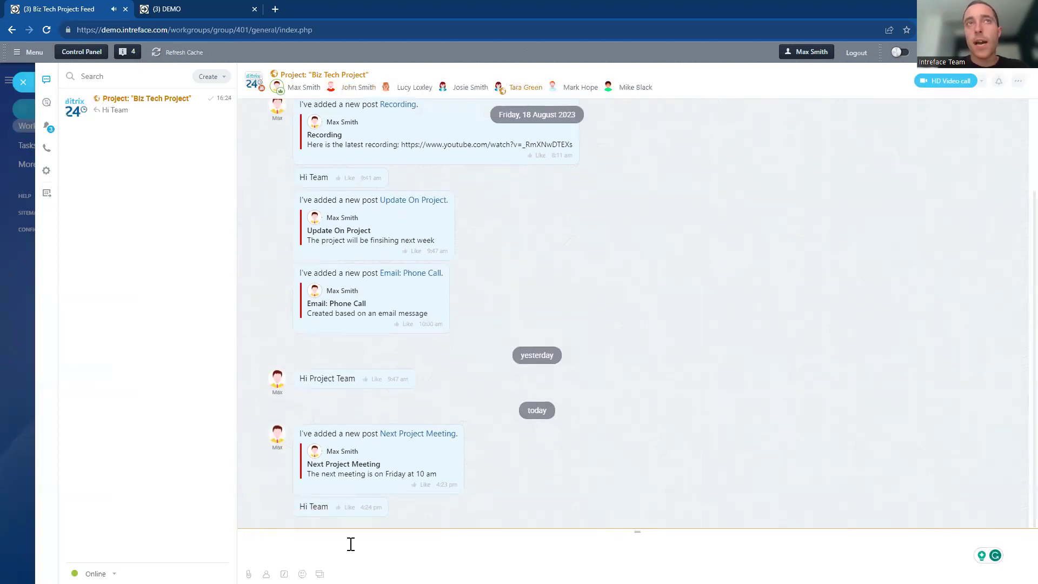
Step: View the project chat's call options, and send one of the chat members a private message saying "Hi" with their first name
left_click(981, 81)
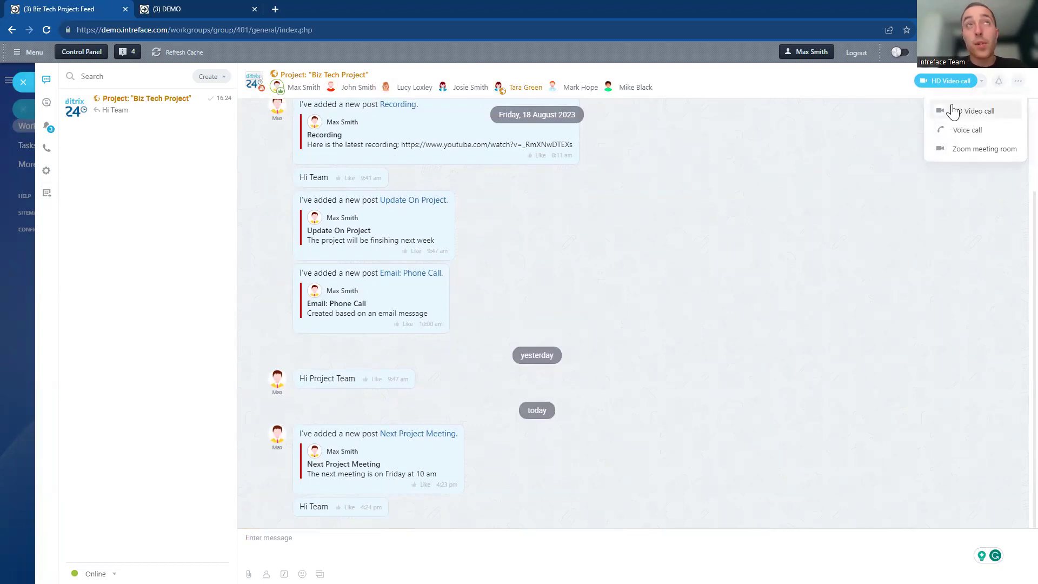
left_click(355, 93)
left_click(356, 90)
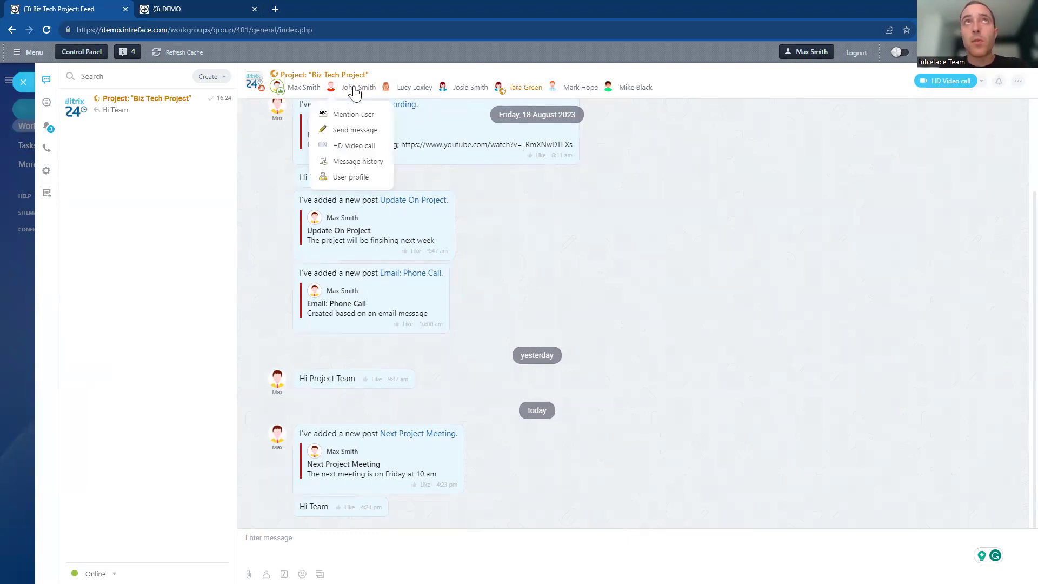
left_click(342, 130)
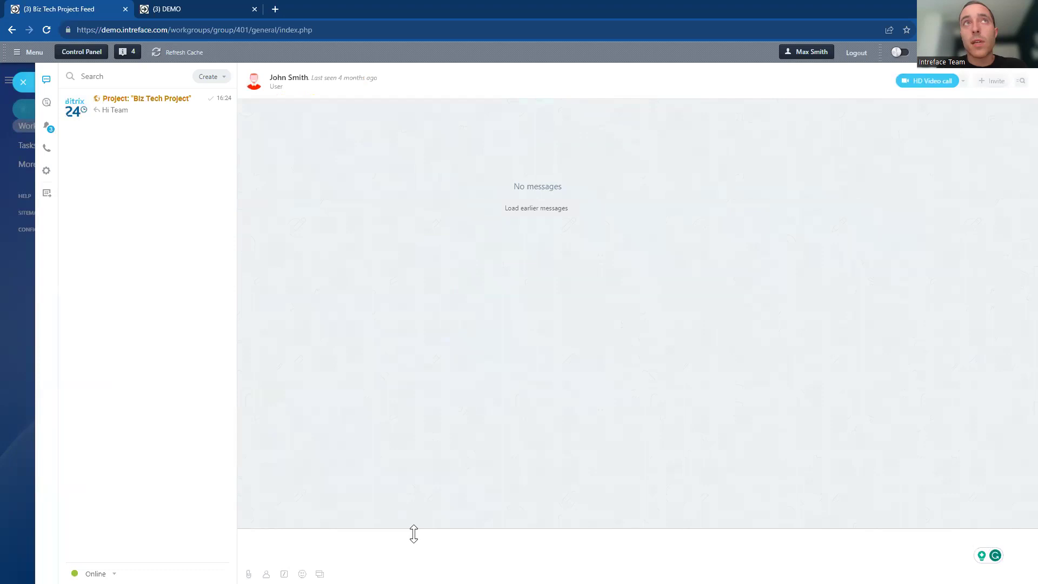
type("Hi John")
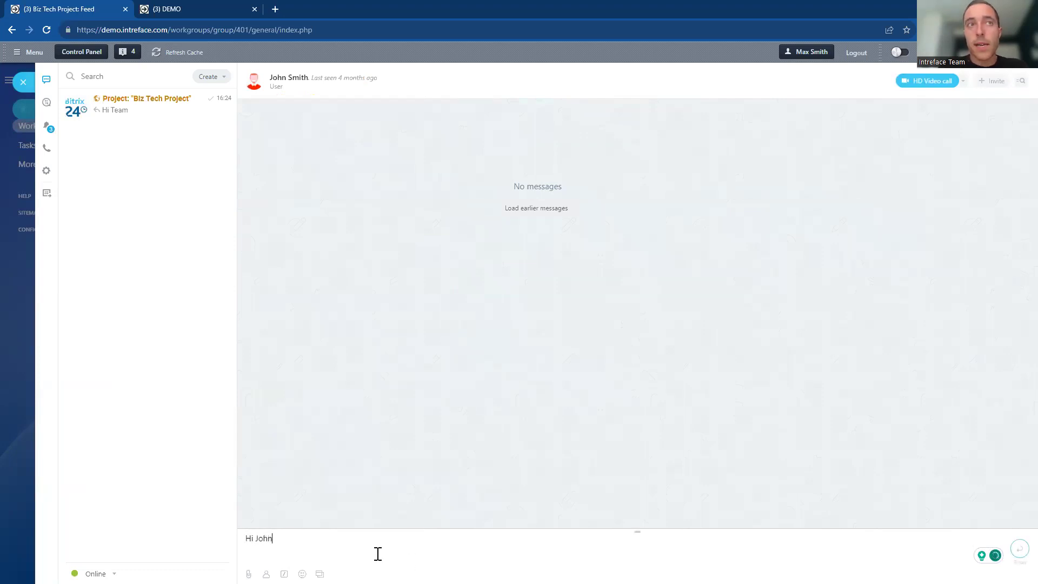
key("Return")
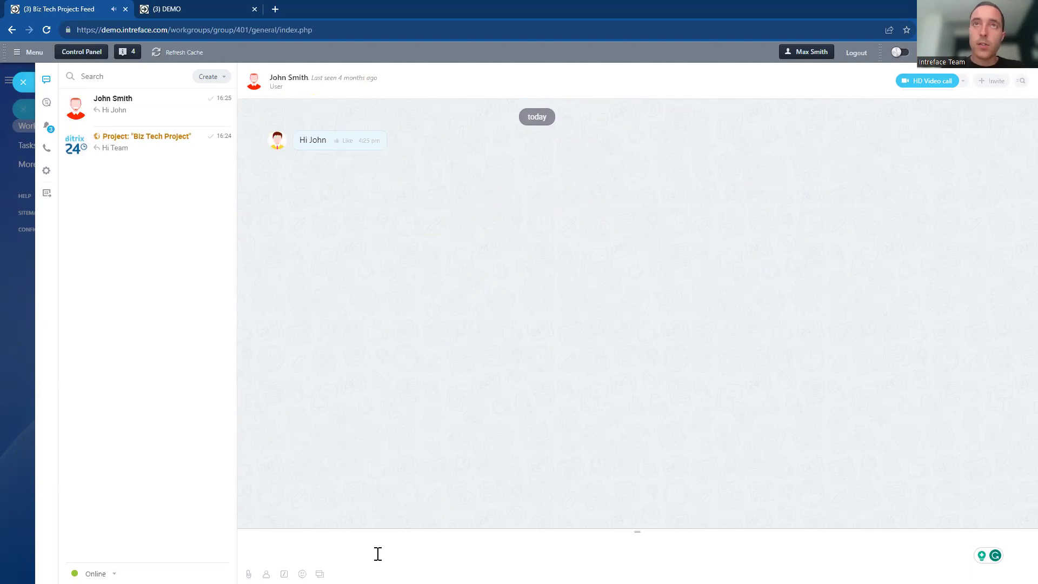
Step: Open the project's Expenses list and run the Approval business process on the Demo entry
left_click(27, 84)
left_click(306, 121)
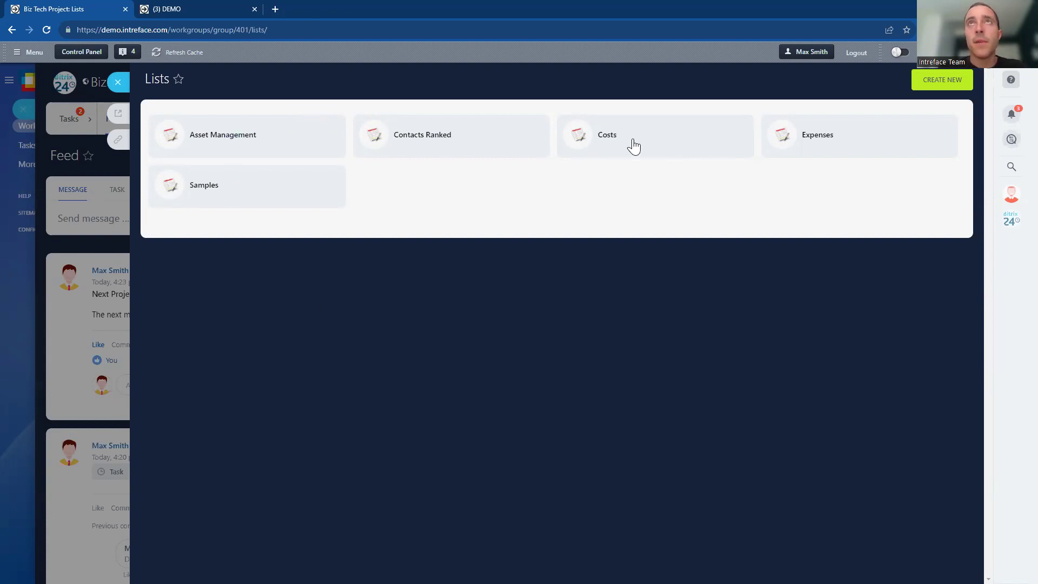
left_click(824, 140)
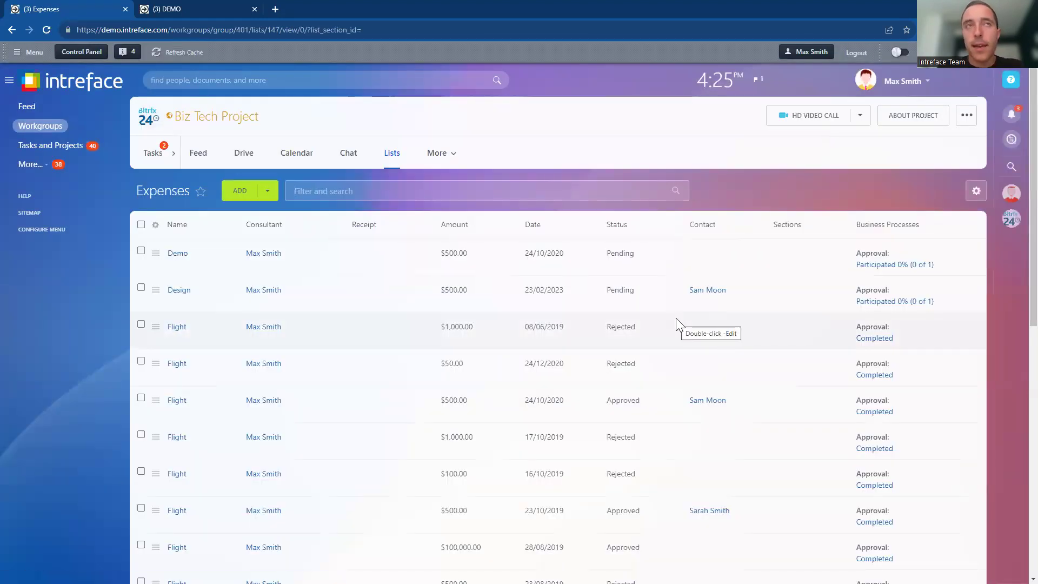
left_click(155, 255)
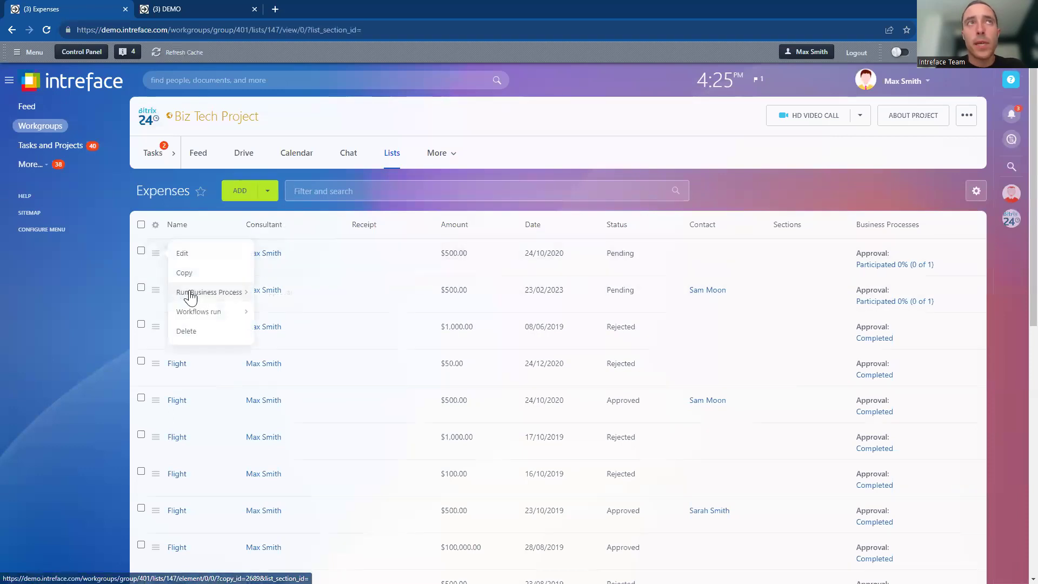
mouse_move(211, 292)
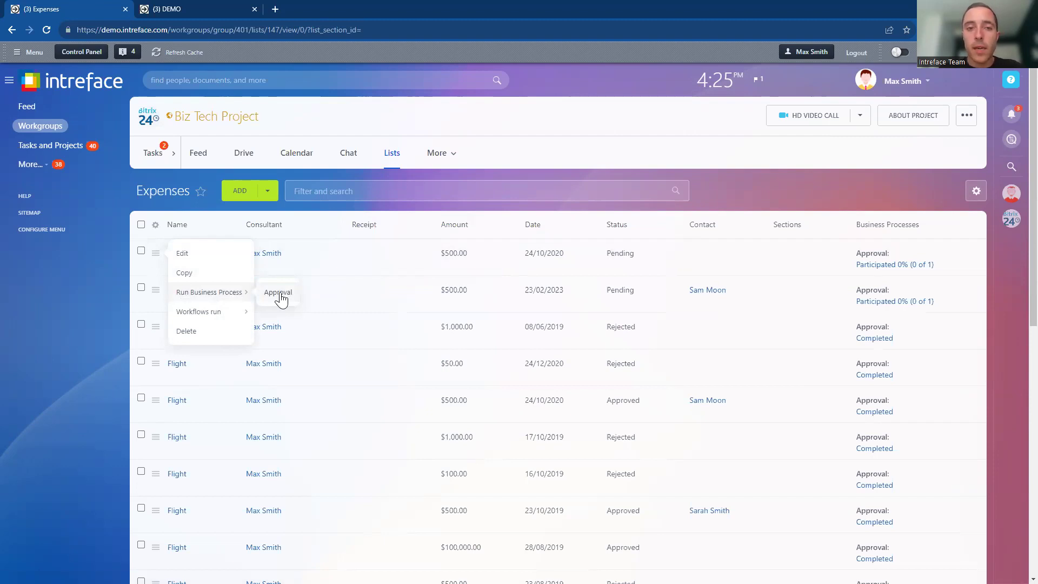
left_click(278, 295)
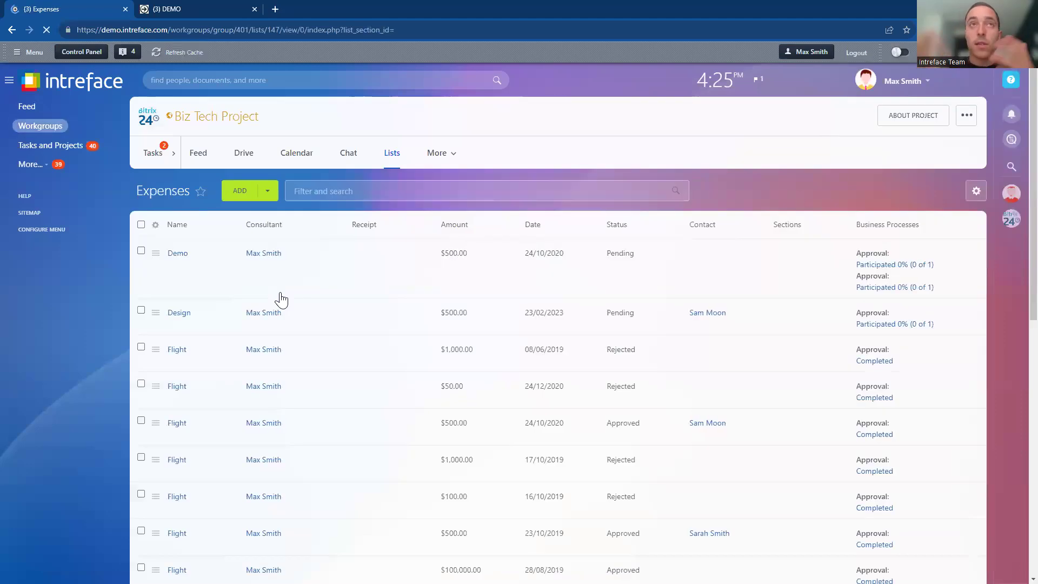
Step: Filter the Expenses list by the status Pending
left_click(427, 190)
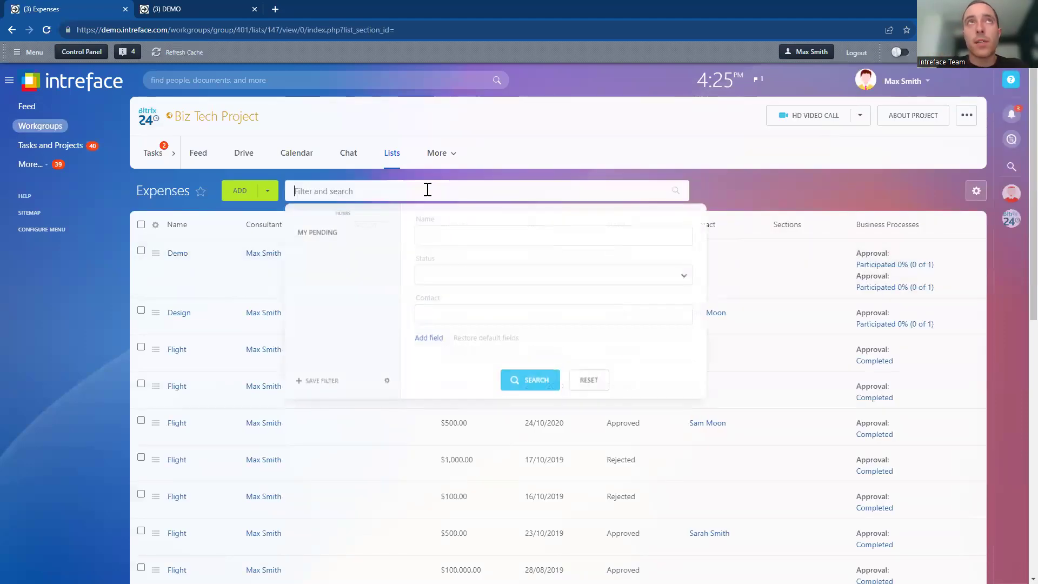
left_click(439, 280)
left_click(425, 297)
left_click(378, 303)
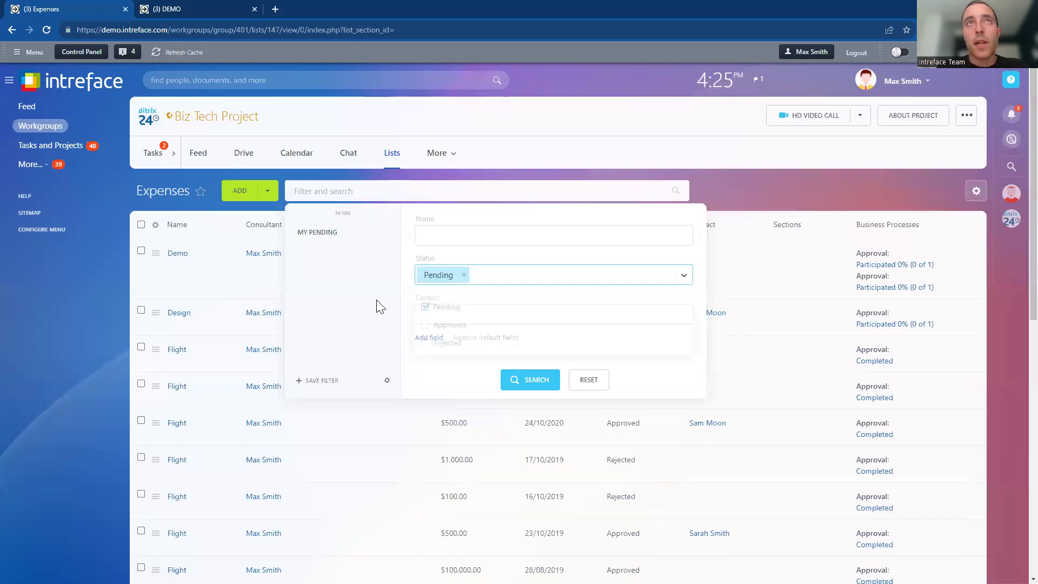
left_click(519, 381)
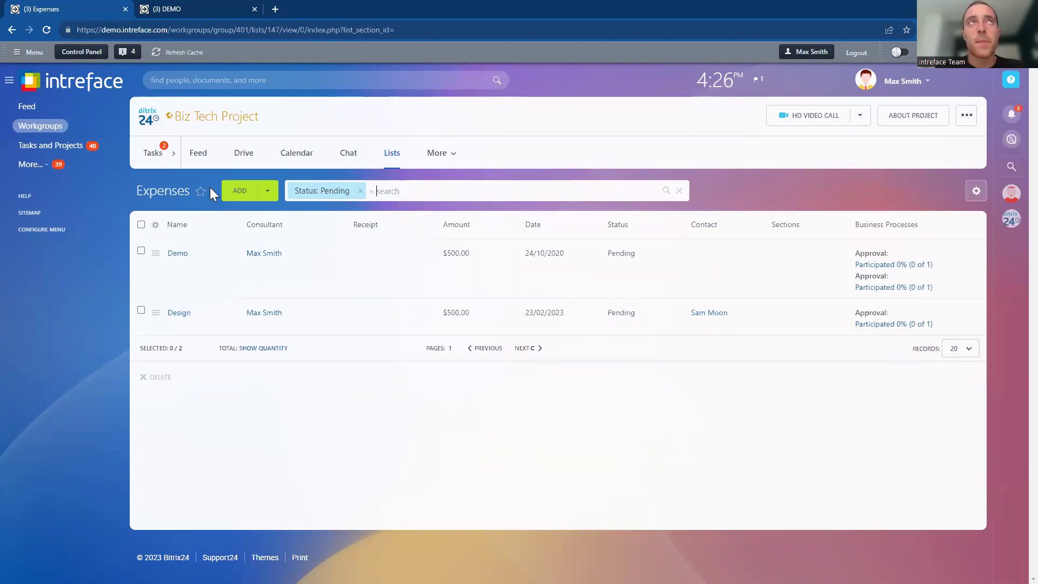
Step: Open the overview of all projects and view the tasks of Client 2 - Content Creation Project by deadline, closing the project again
left_click(40, 148)
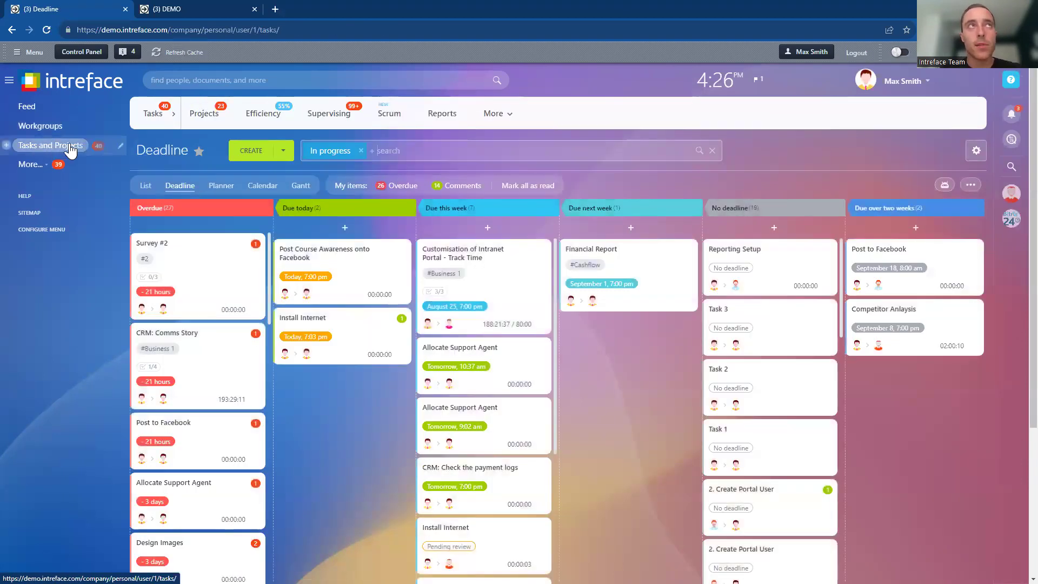
left_click(196, 115)
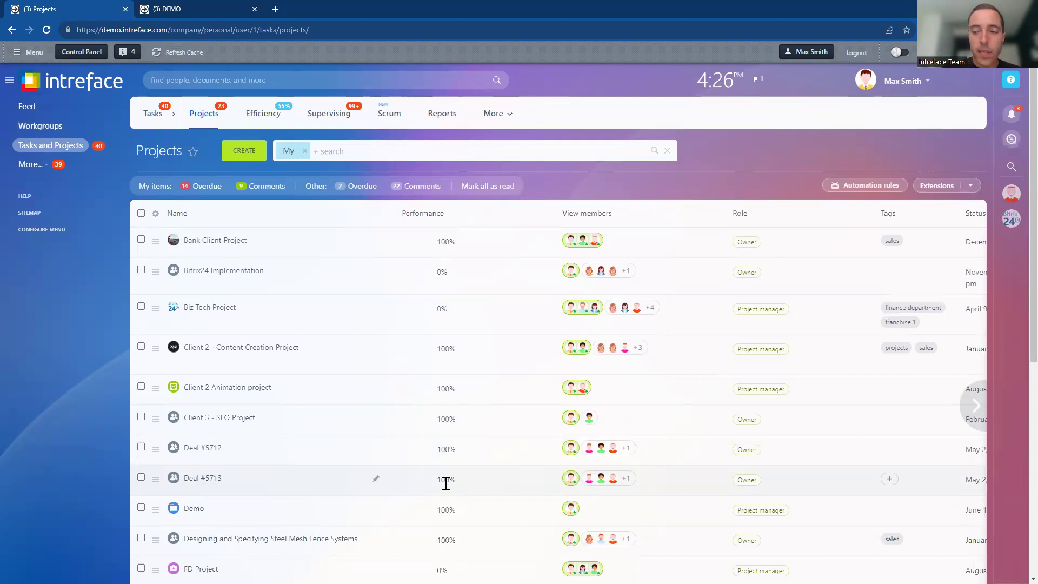
left_click(230, 349)
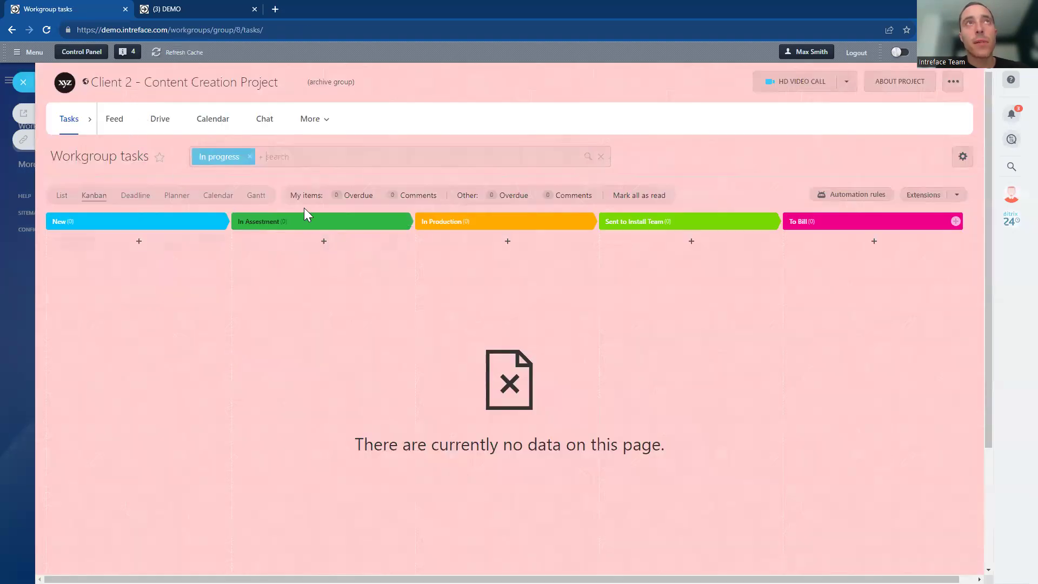
left_click(133, 199)
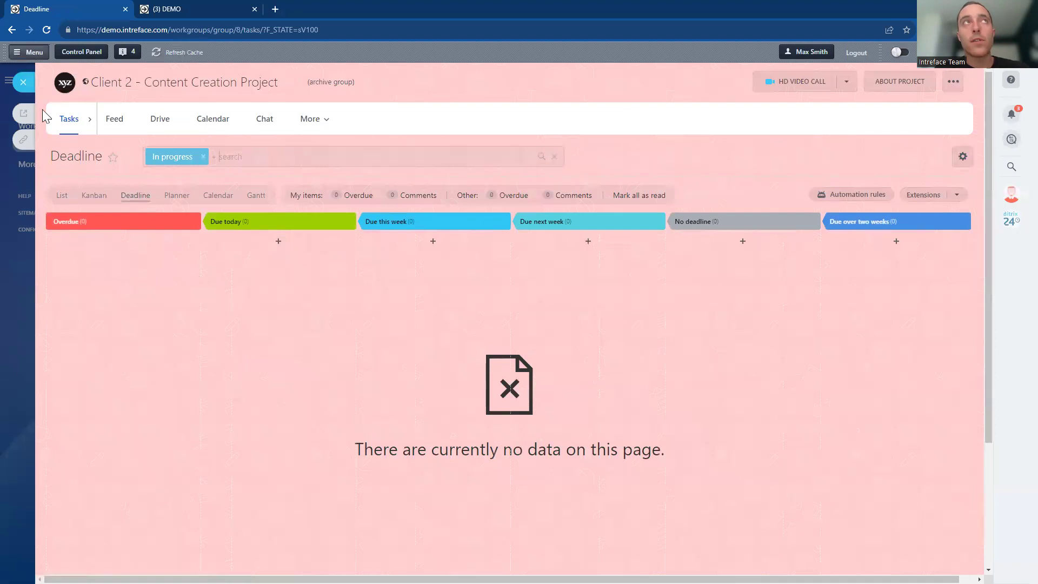
left_click(24, 82)
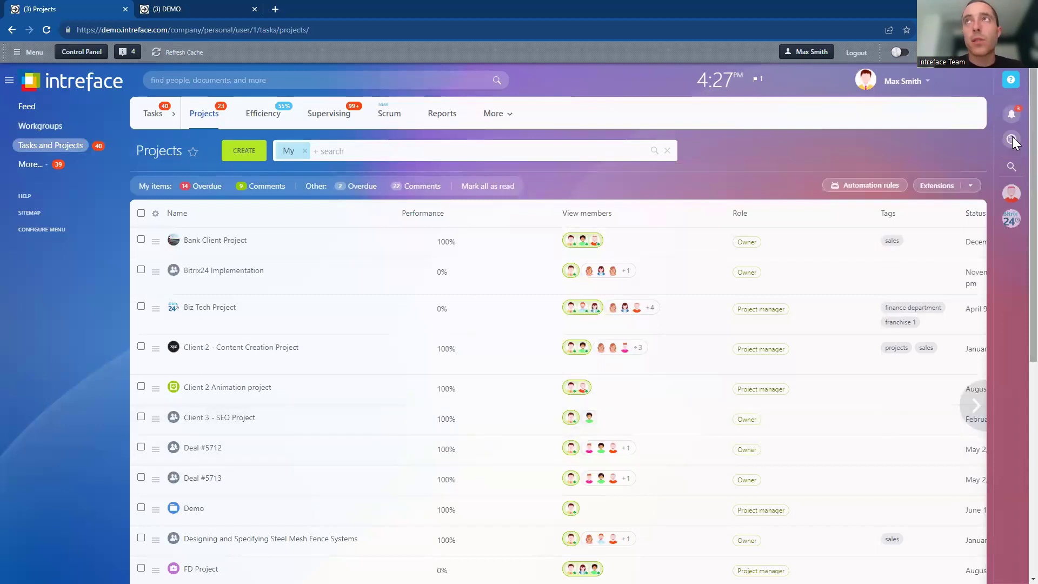
Step: Look through the list of projects and open the task efficiency overview
scroll(1012, 262, "down", 6)
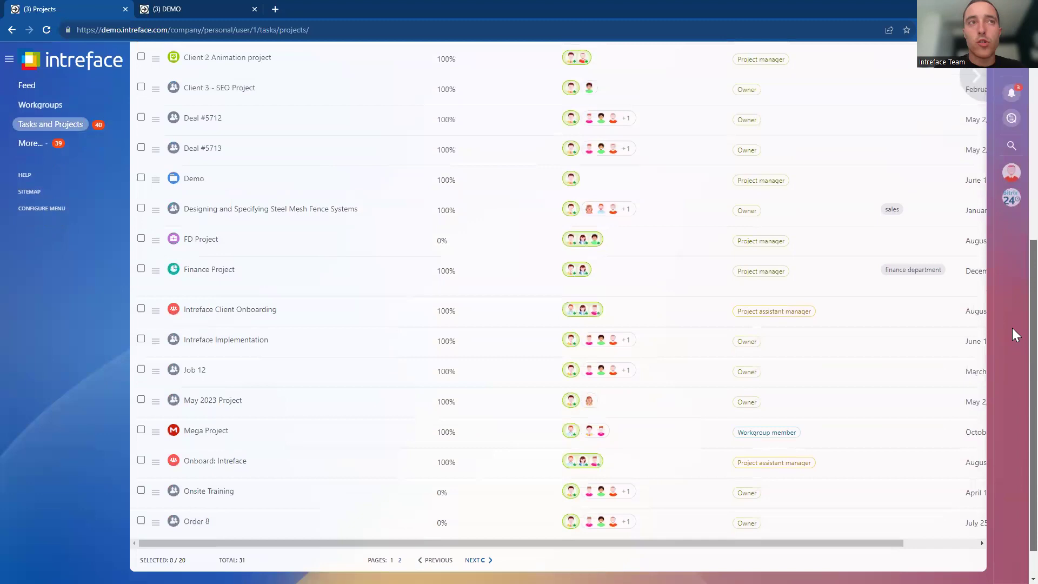
scroll(1012, 324, "up", 6)
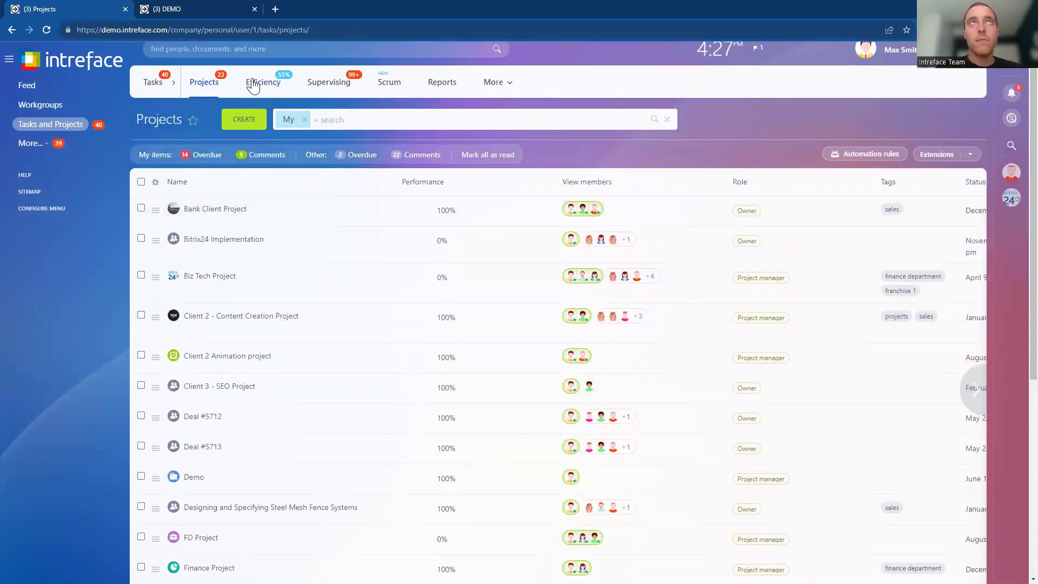
left_click(254, 85)
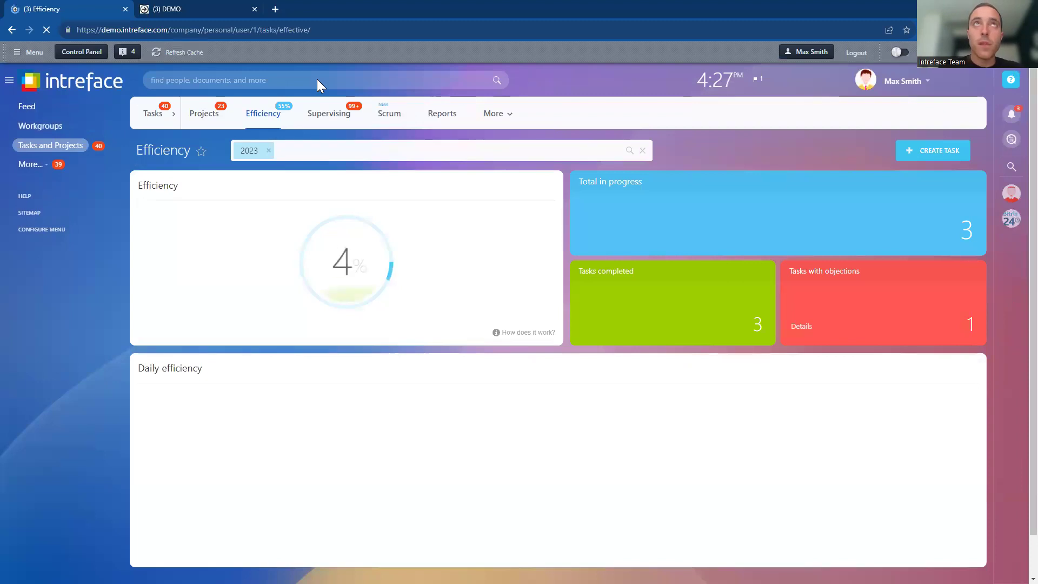
Step: Open the Supervising overview of employees and apply the saved filter EFFICIENCY <50%
left_click(313, 118)
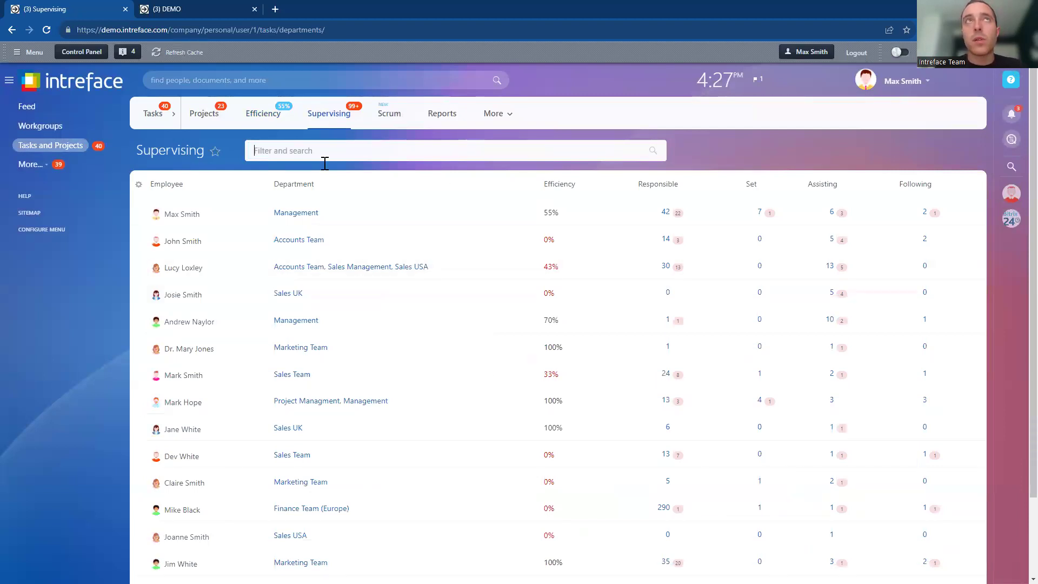
left_click(395, 152)
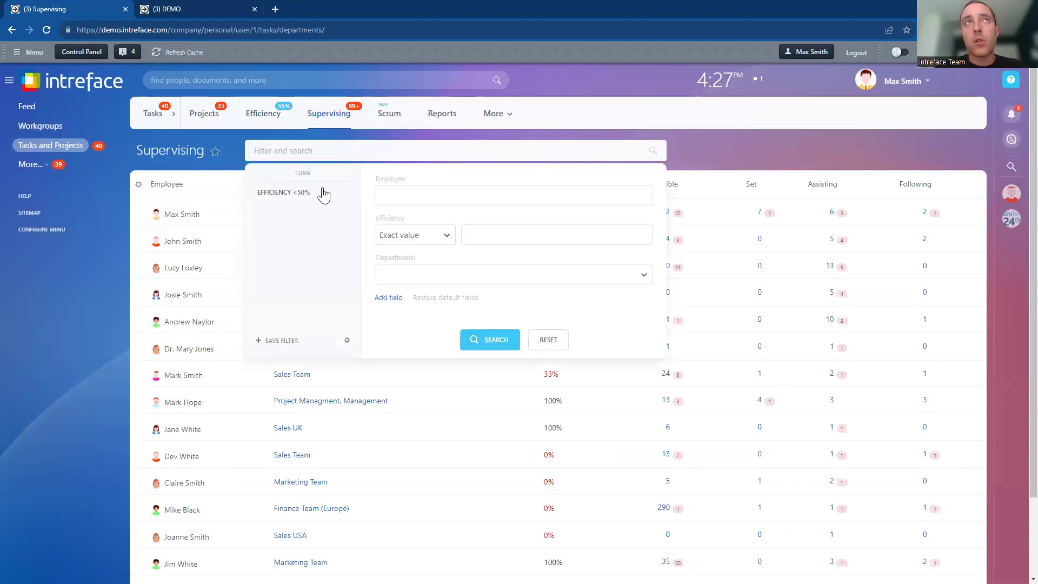
left_click(276, 195)
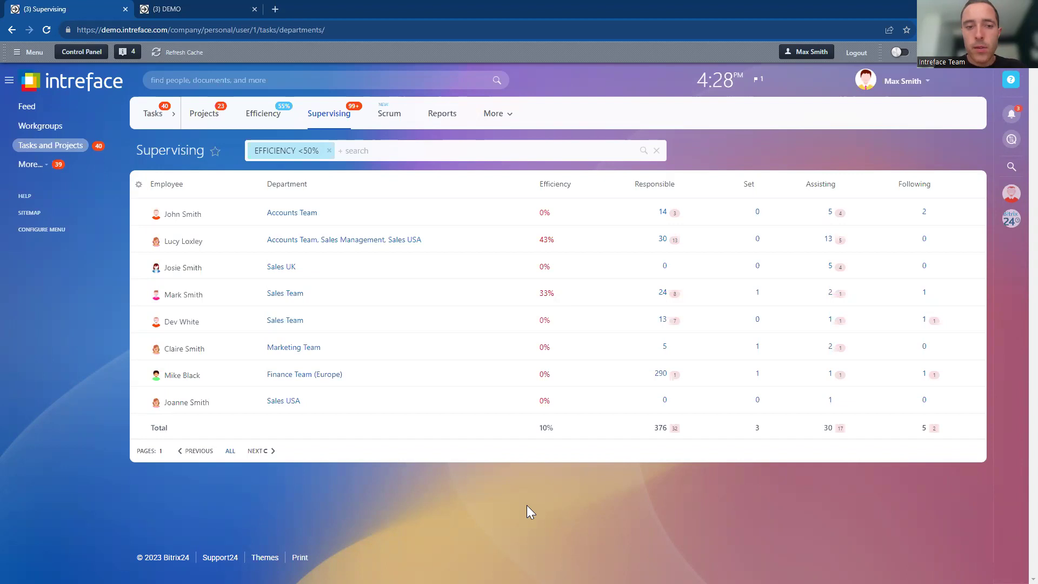
key("alt+Tab")
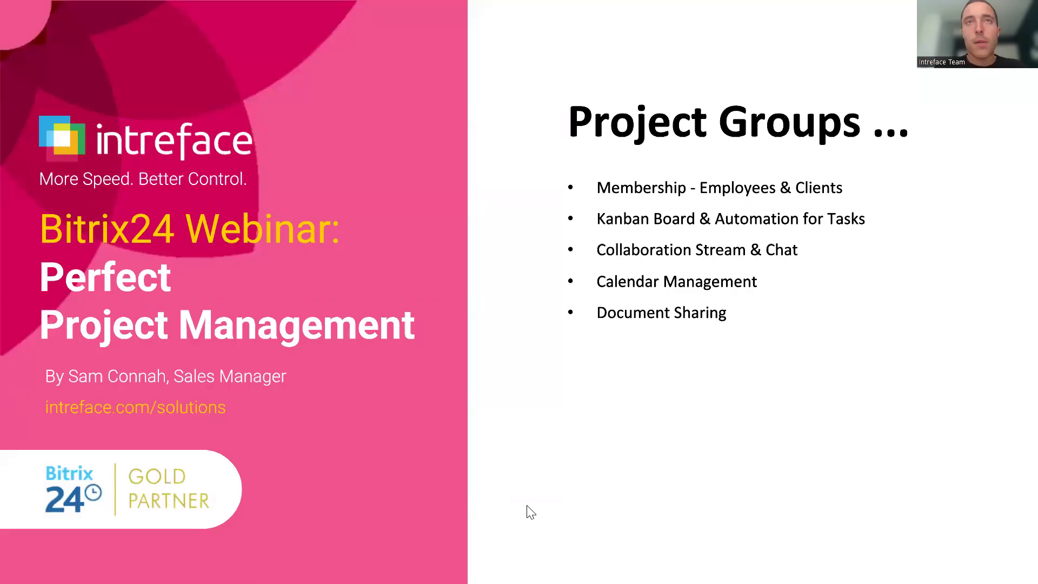
key("Right")
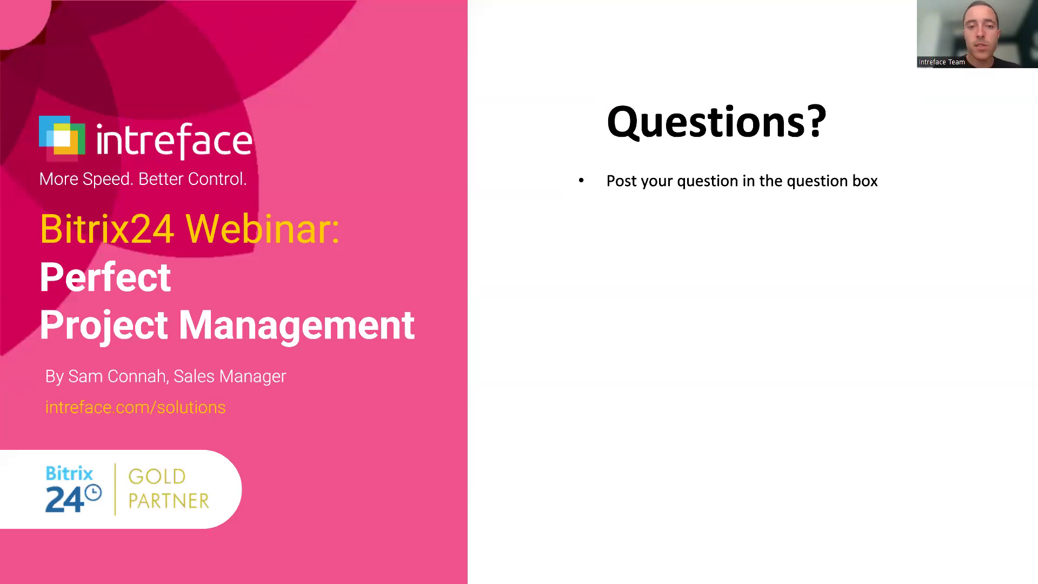
key("alt+Tab")
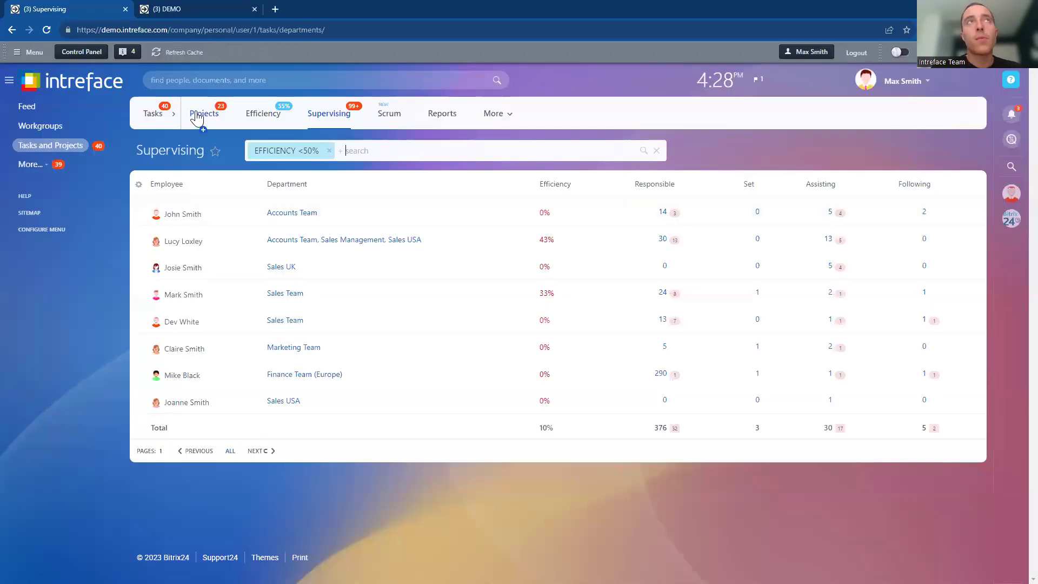
Step: Open the list of workgroups and projects and examine its available filter fields, including Tag, closing the filter again
left_click(29, 129)
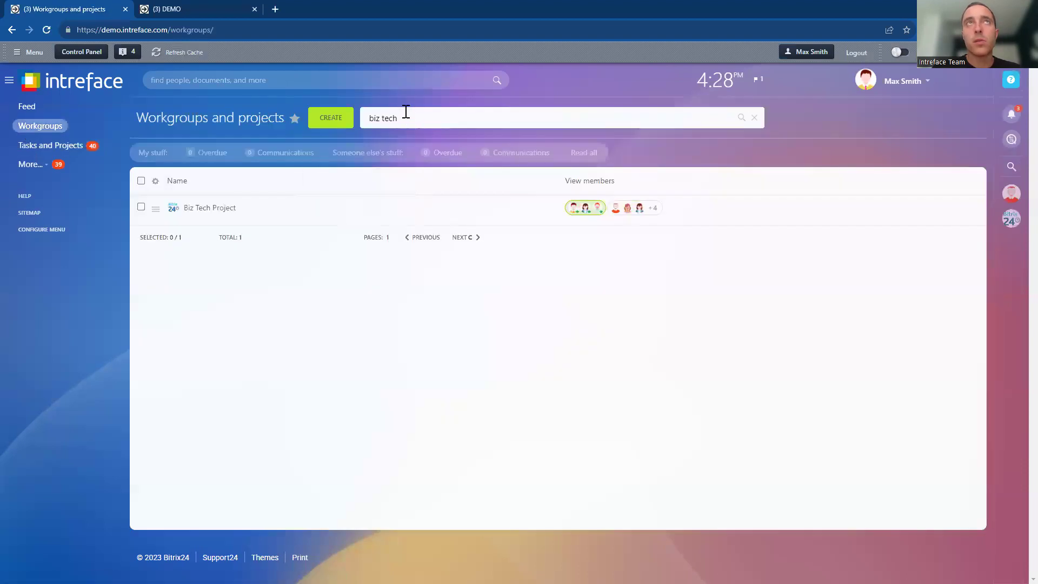
left_click(406, 112)
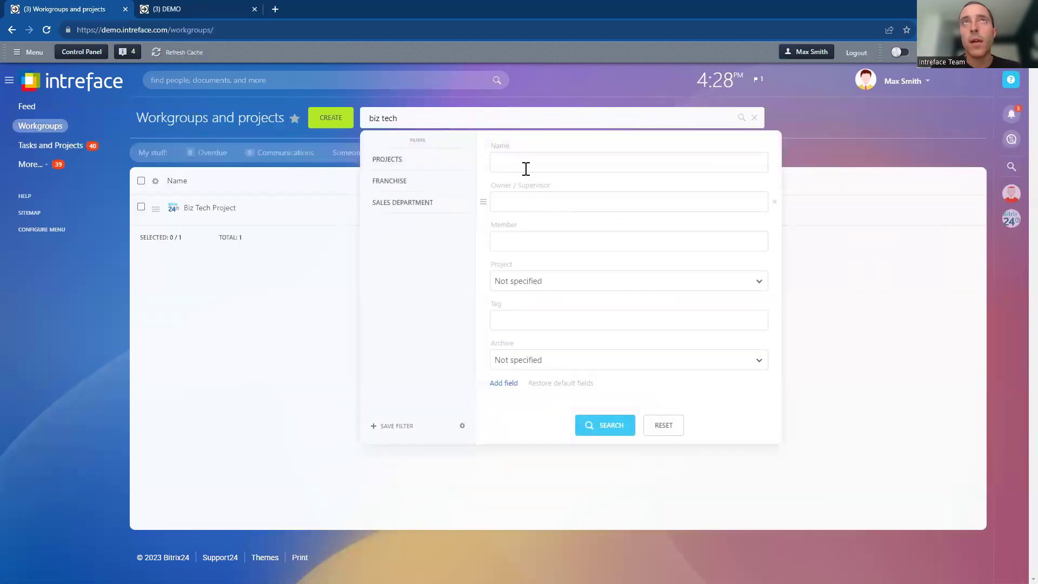
left_click(529, 320)
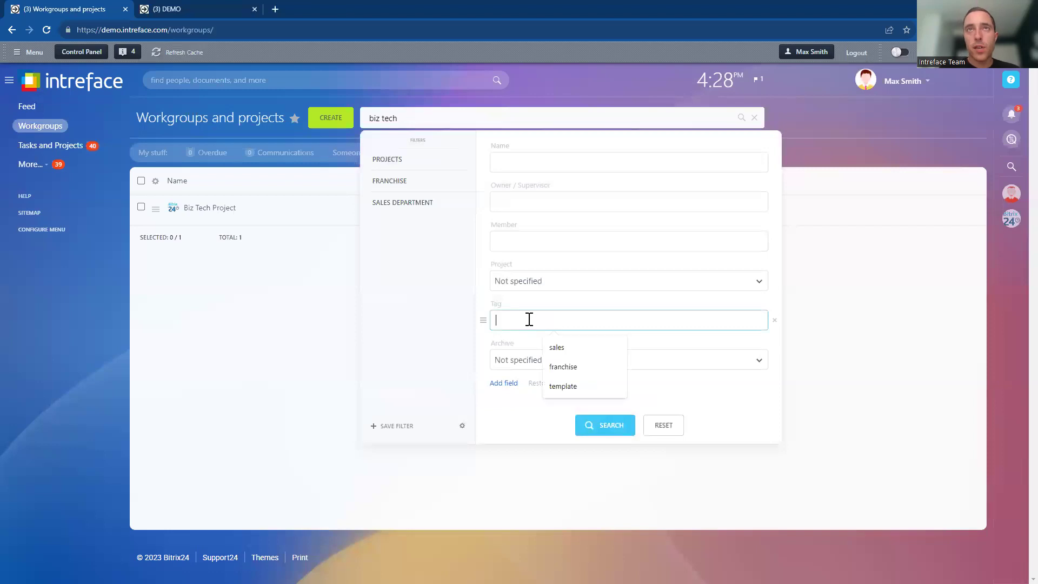
left_click(430, 334)
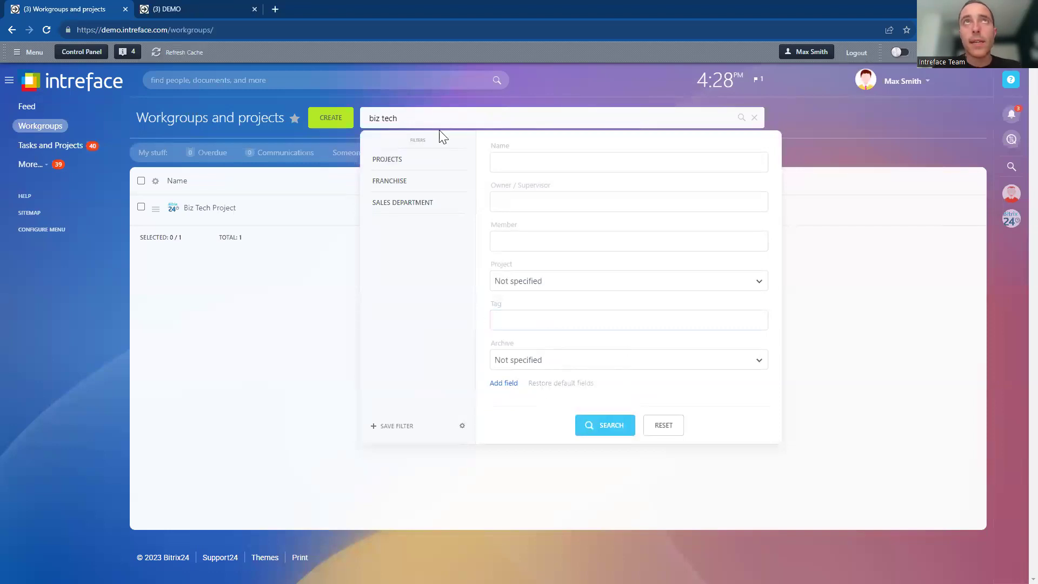
left_click(270, 369)
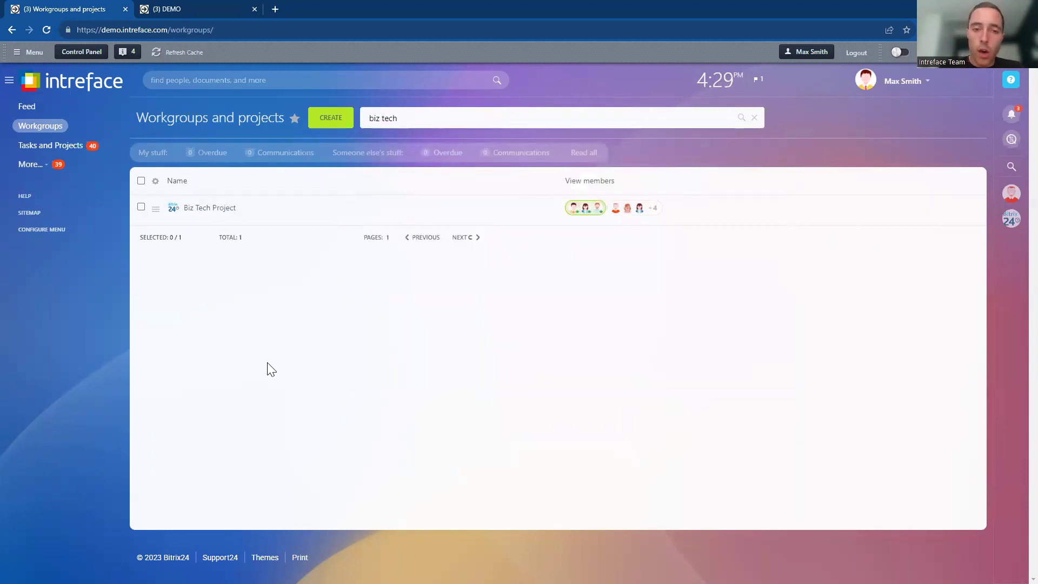
Step: Clear the "biz tech" search and look through the full list of workgroups and projects
left_click_drag(400, 117, 354, 118)
key("BackSpace")
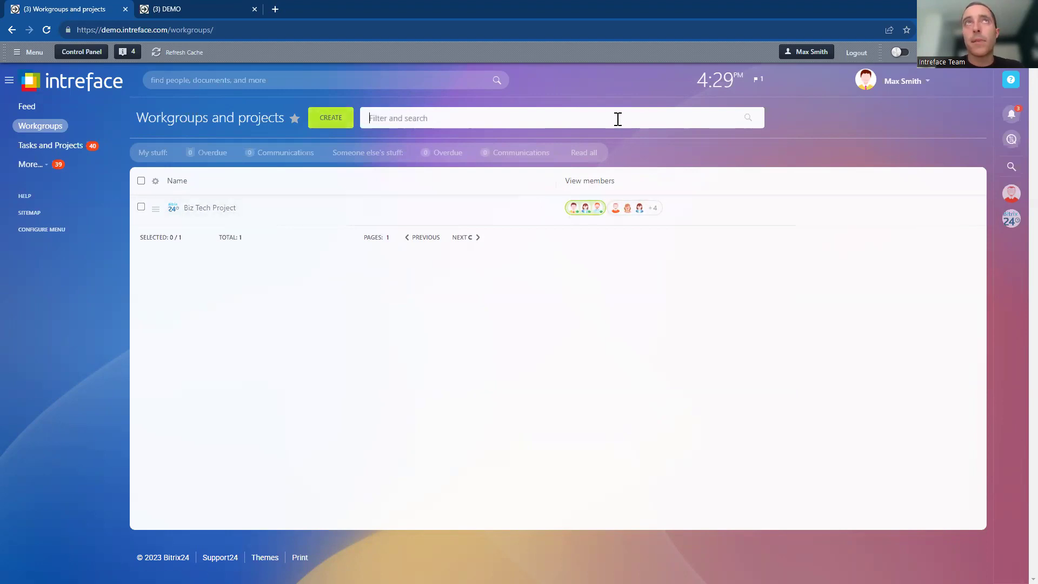
scroll(1012, 343, "down", 5)
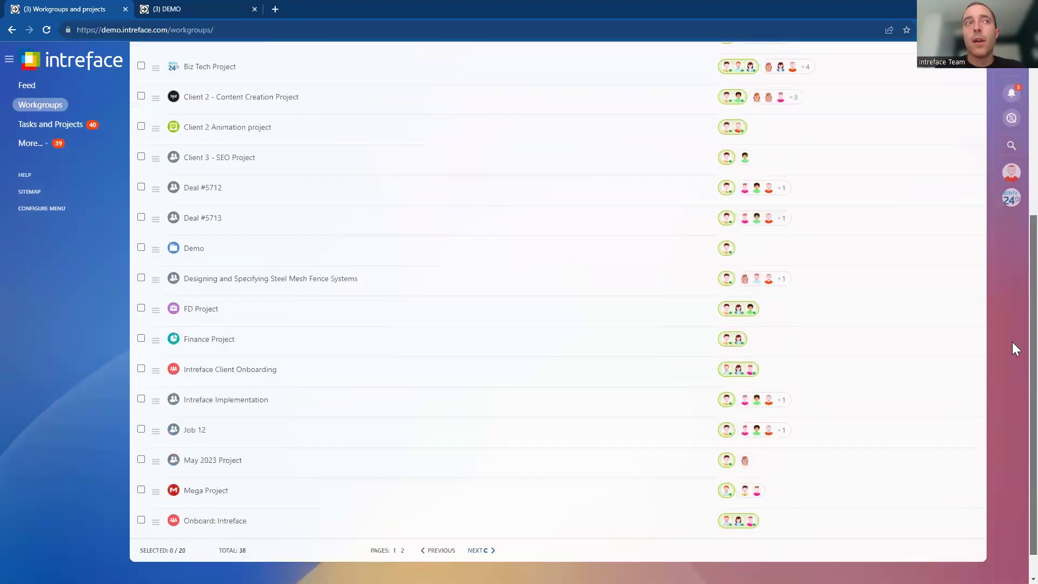
scroll(1012, 357, "down", 1)
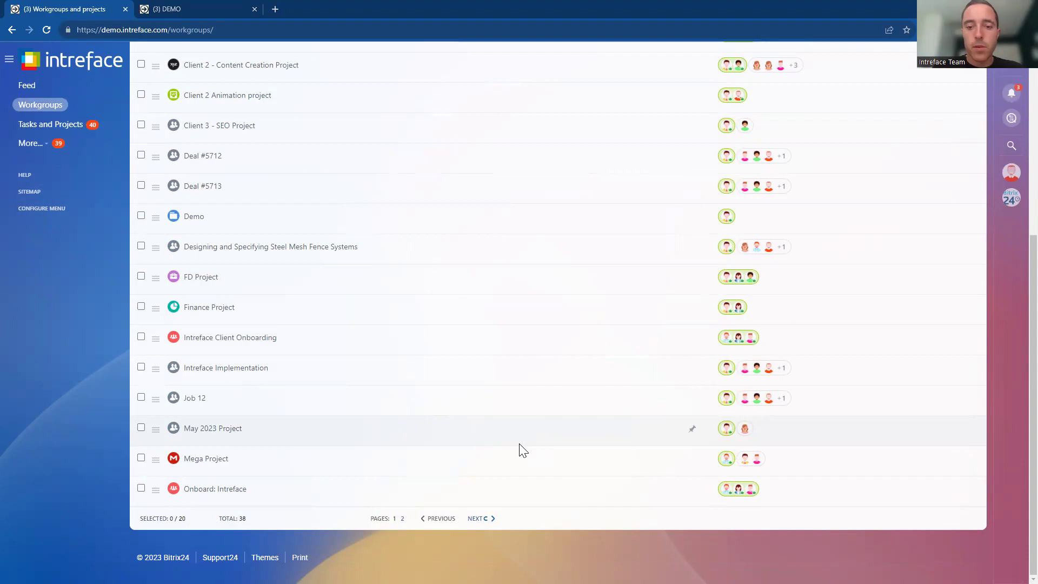
key("alt+Tab")
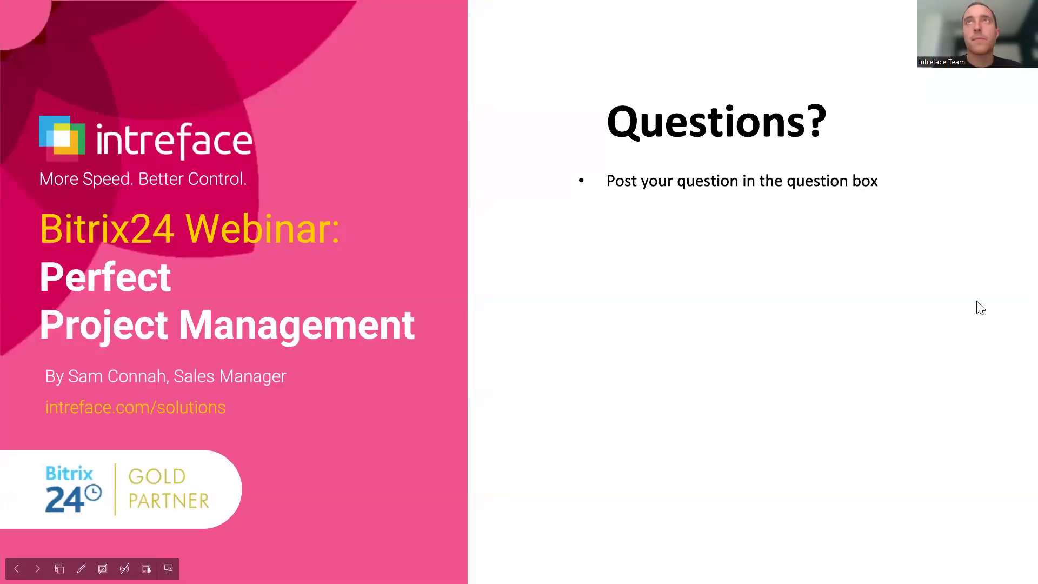
key("Right")
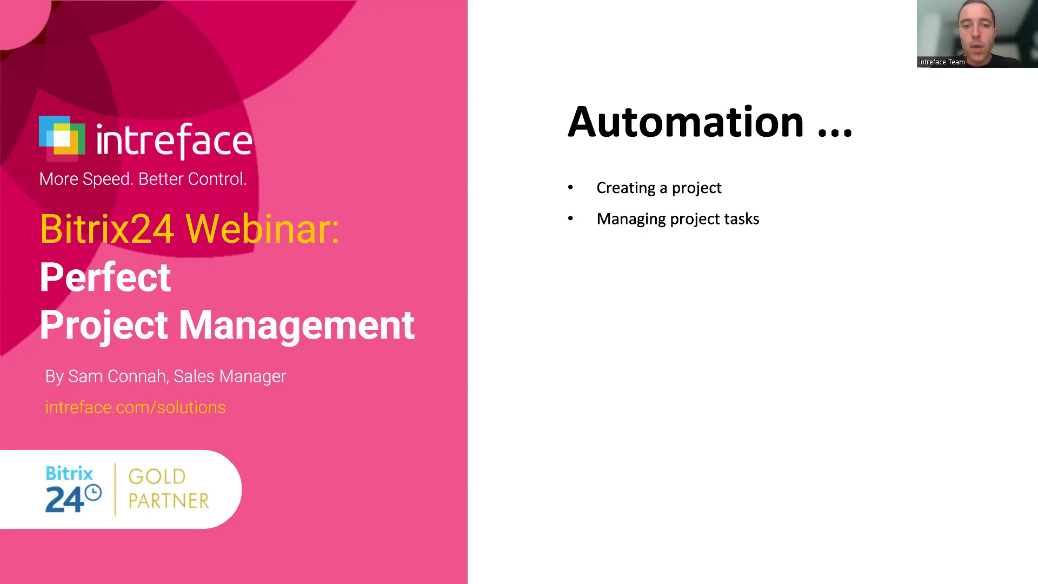
key("alt+Tab")
Step: Open the CRM and show the deals of the Front Office Solutions pipeline
left_click(589, 273)
left_click(37, 149)
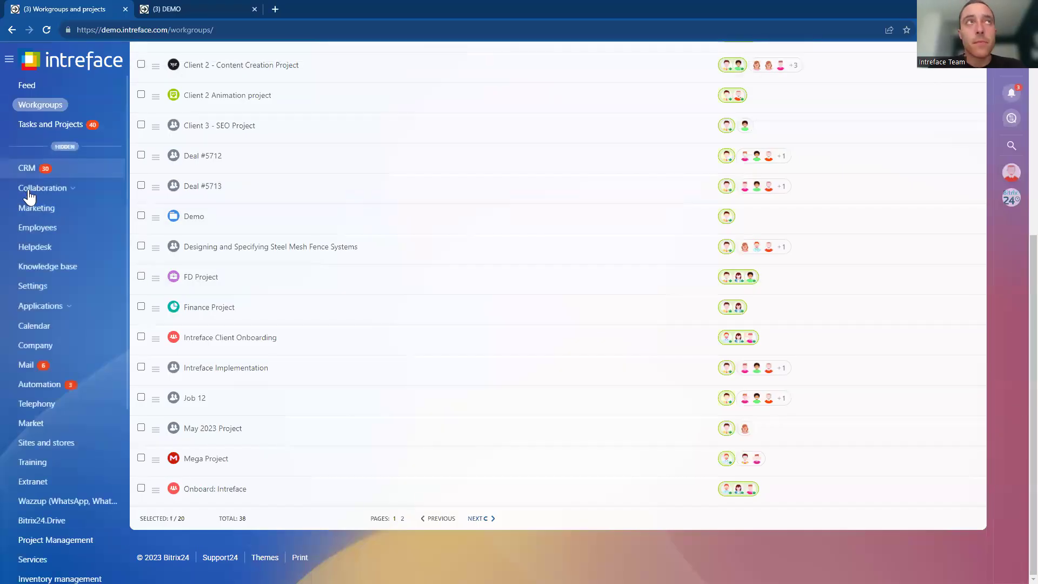
left_click(60, 167)
left_click(27, 146)
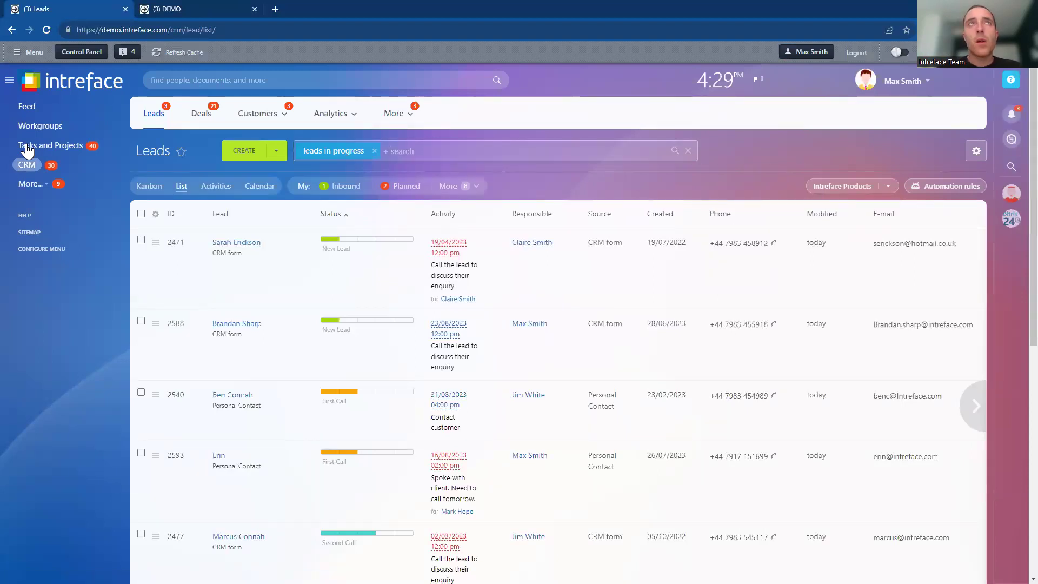
left_click(198, 116)
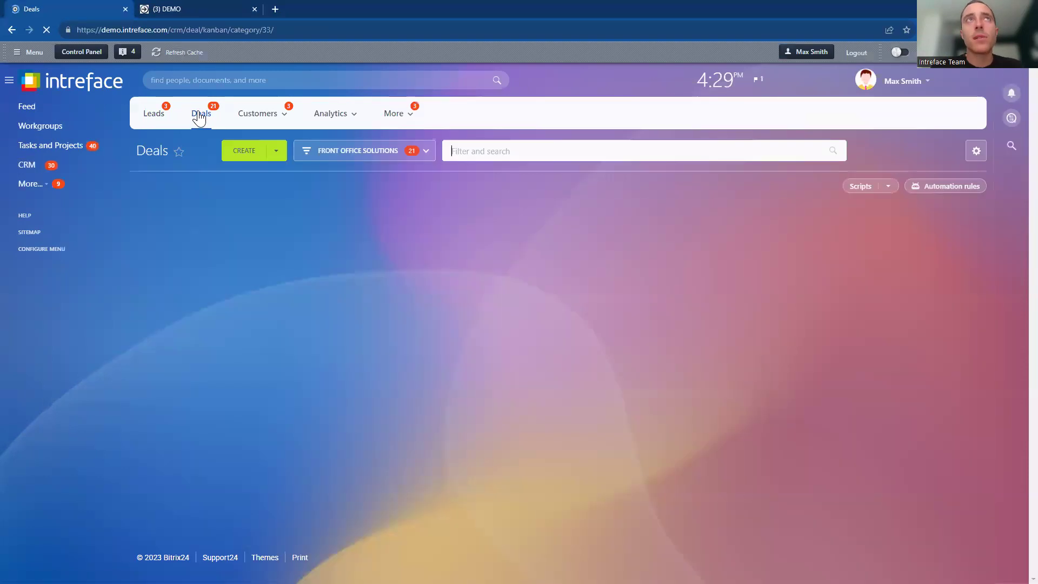
Step: Open the automation rules of the deals pipeline and open the Job Paid stage's automation in the Workflow Designer
left_click(333, 113)
left_click(938, 185)
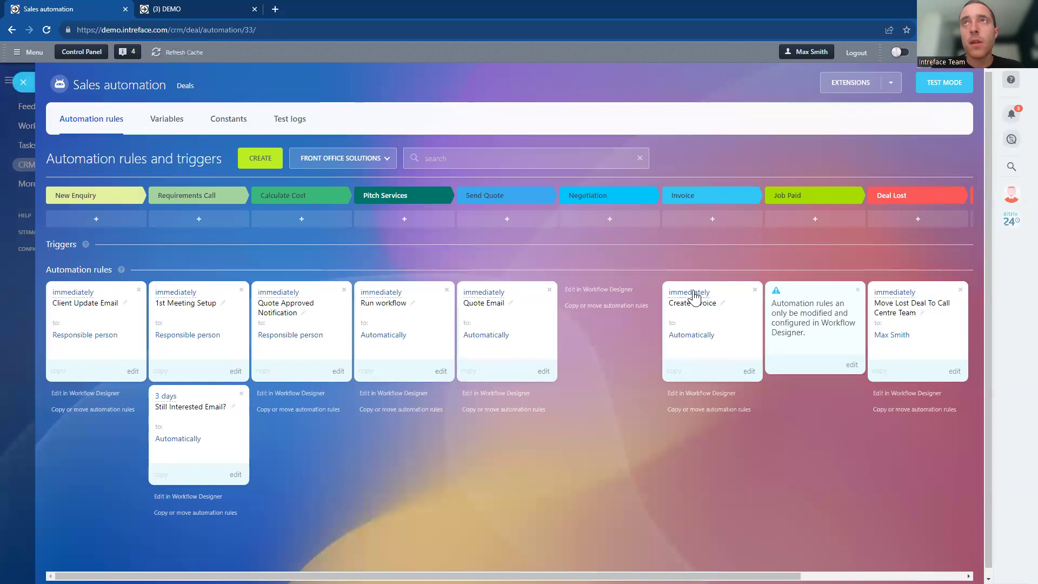
left_click(851, 366)
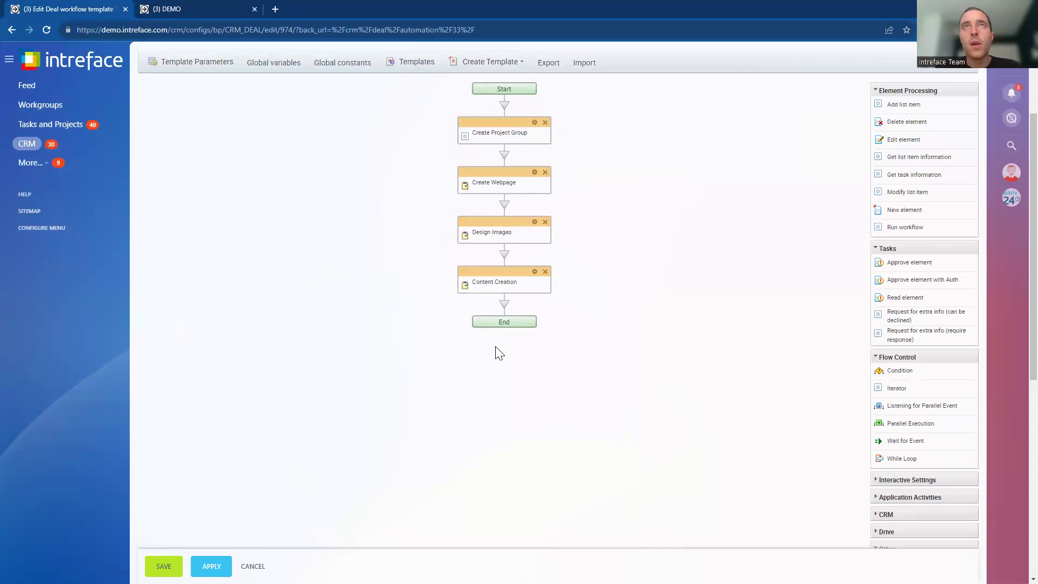
Step: Examine the group name, owner and members set in the Create Project Group activity, closing its parameters unchanged
double_click(532, 119)
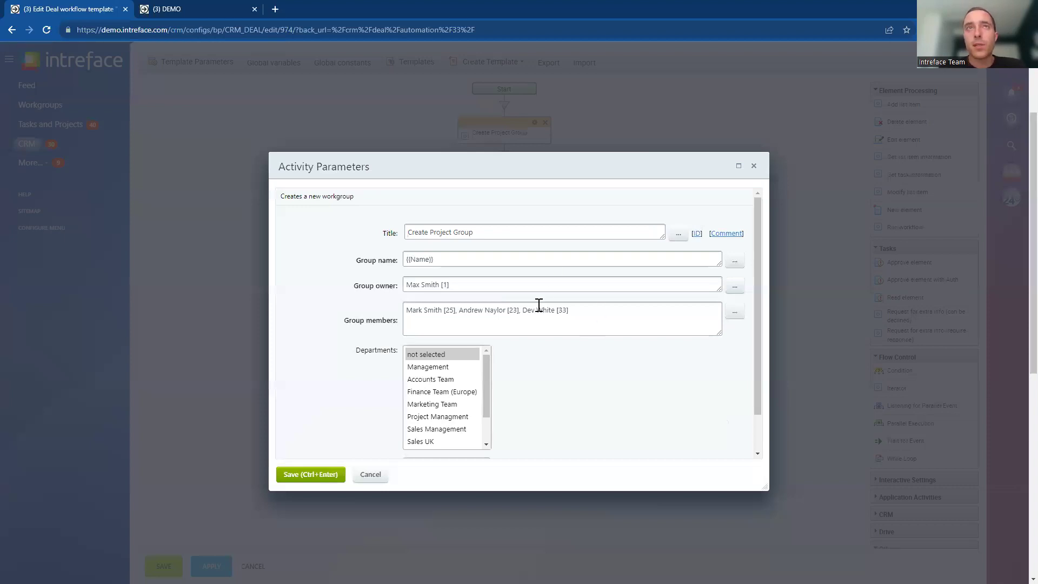
left_click_drag(683, 311, 504, 308)
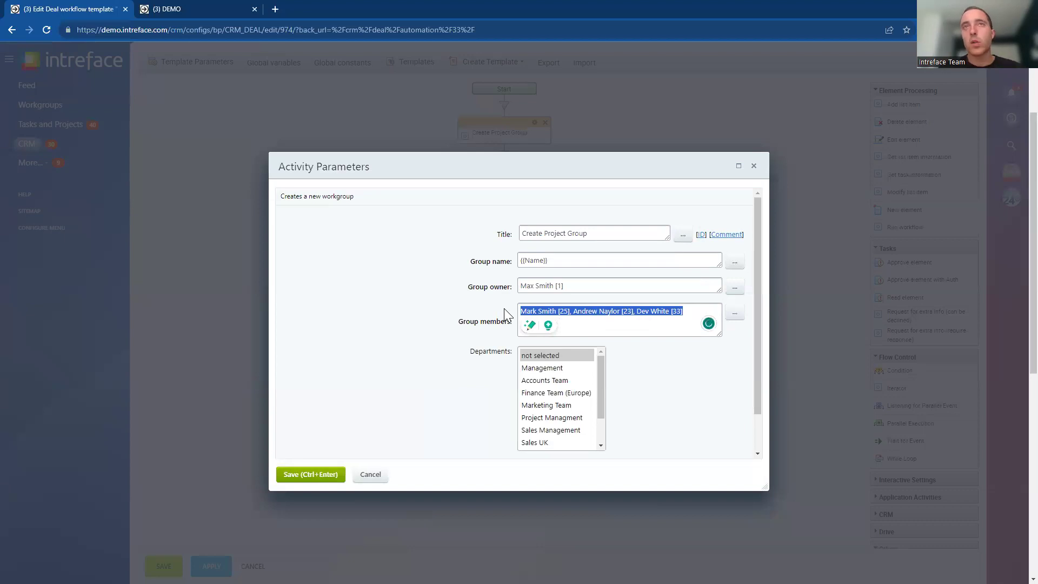
left_click(752, 167)
Step: Examine the parameters of the Create Webpage and Design Images task activities, closing each without changes
left_click(535, 173)
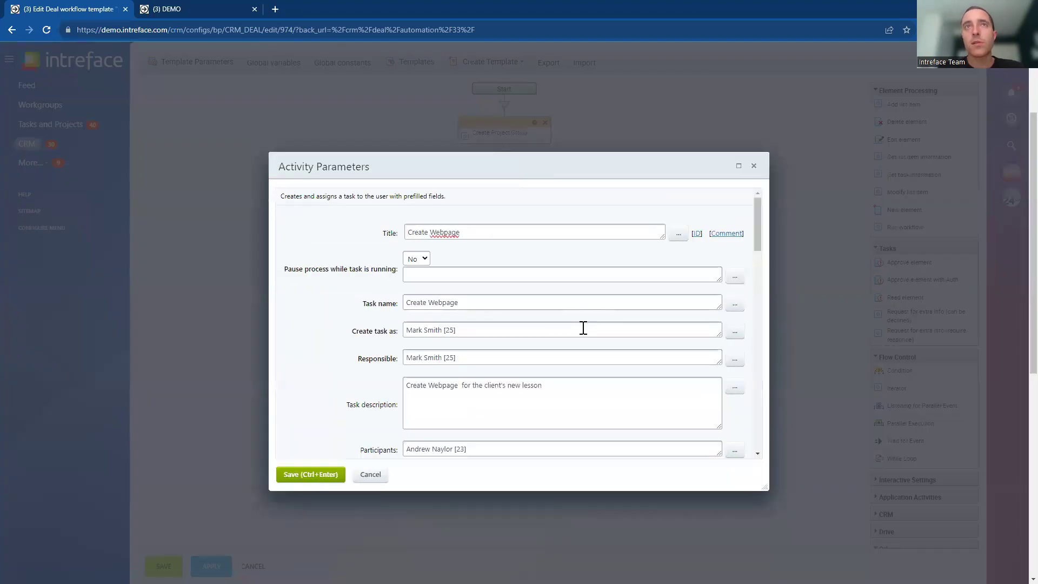
left_click(753, 166)
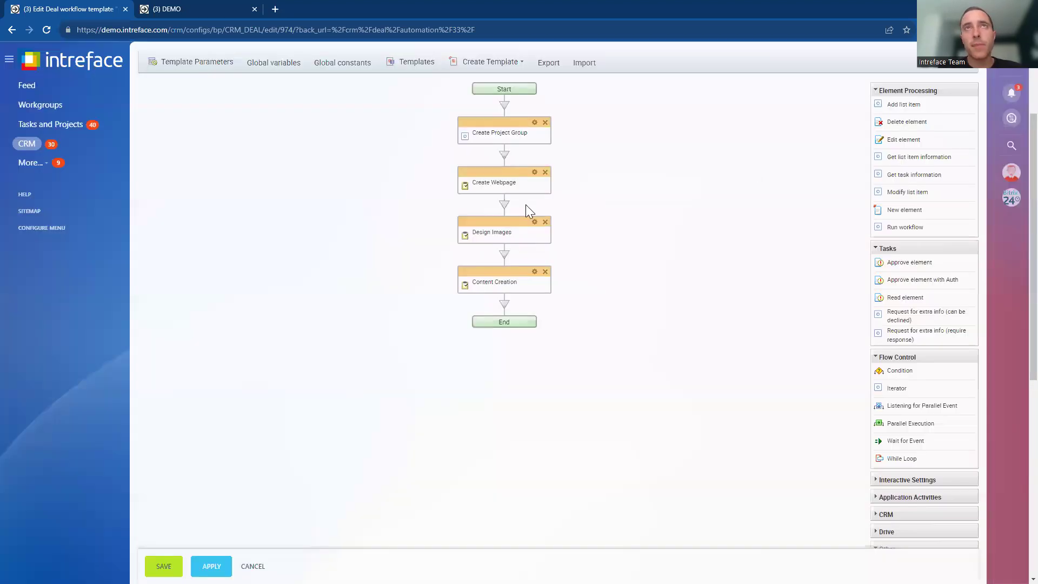
left_click(534, 222)
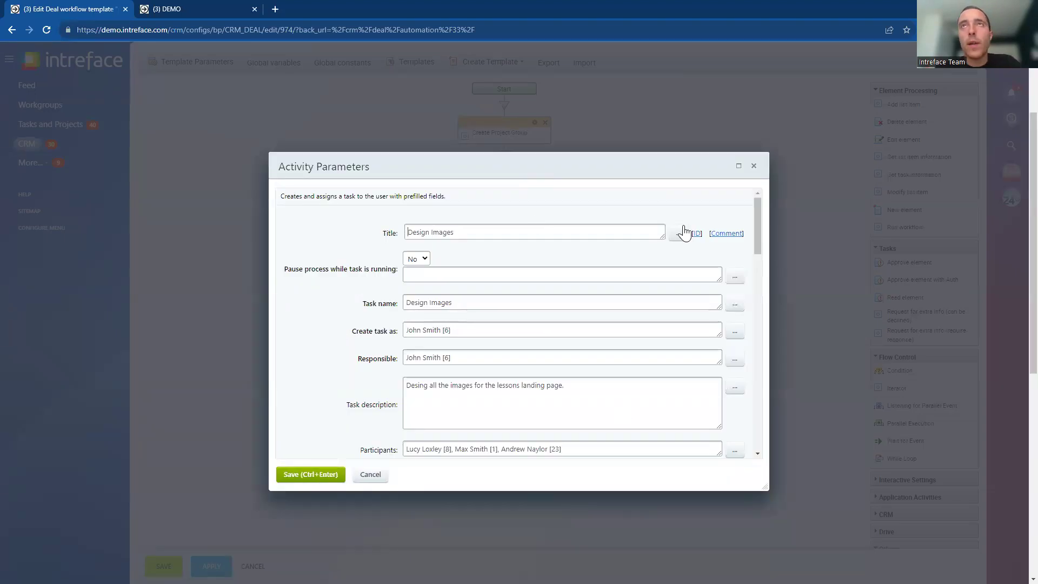
left_click(753, 166)
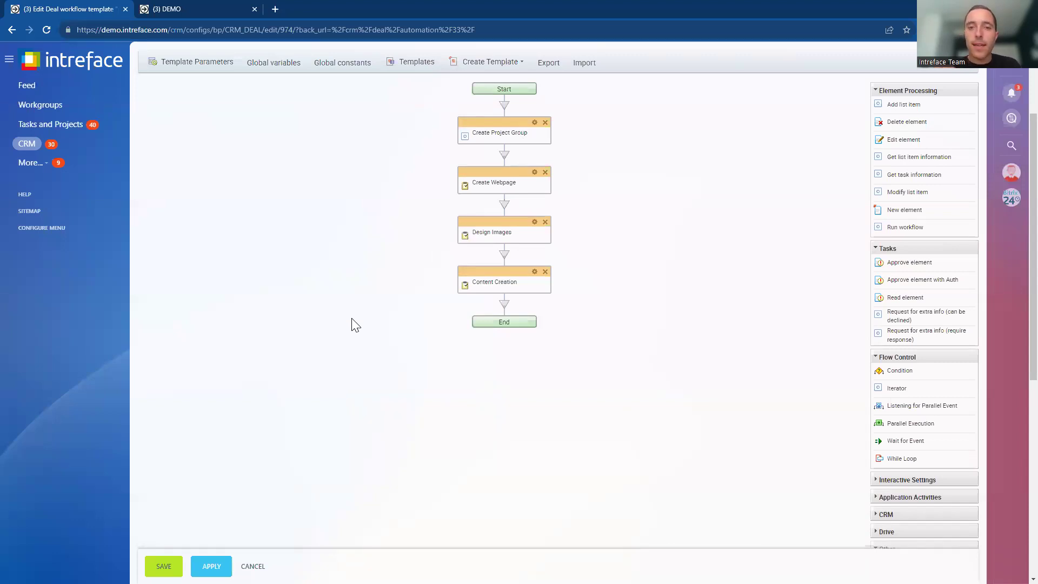
Step: Save the deal workflow template and close the sales automation rules
left_click(163, 566)
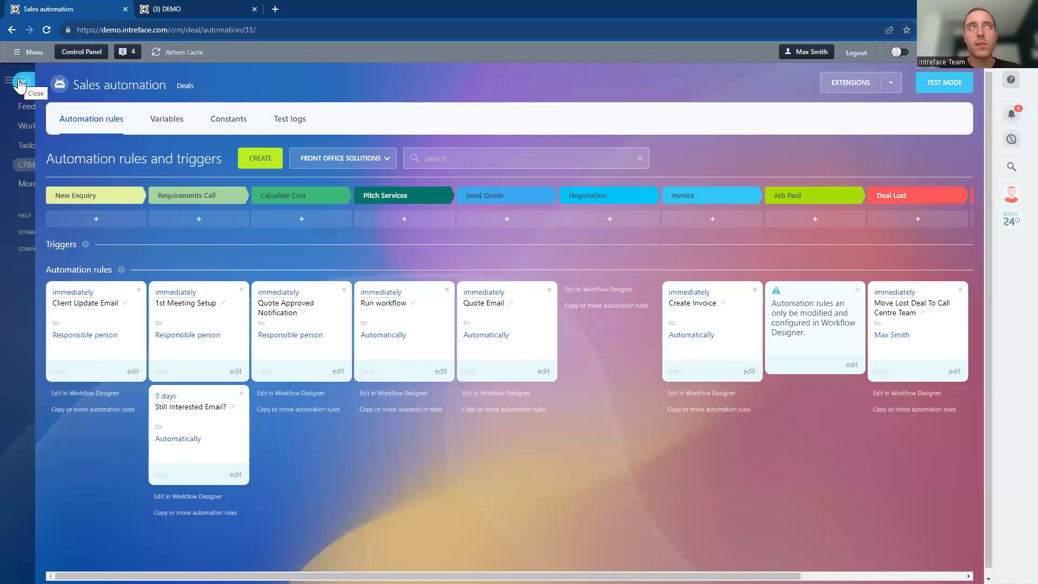
left_click(22, 83)
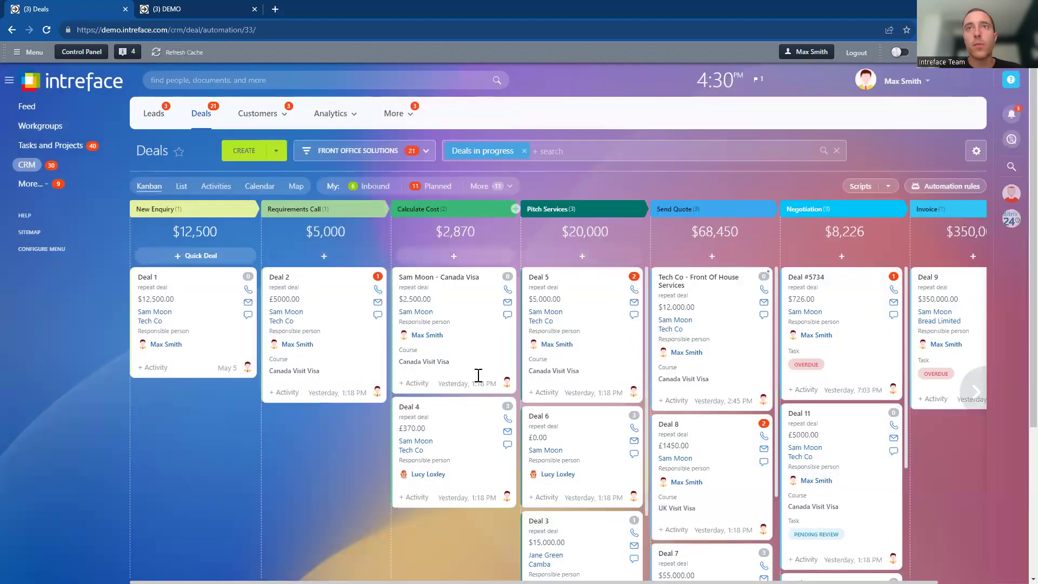
Step: Open the deal Tech Co - Front Of House Services and move it through Negotiation and Invoice, closing it as Job Paid
left_click(692, 279)
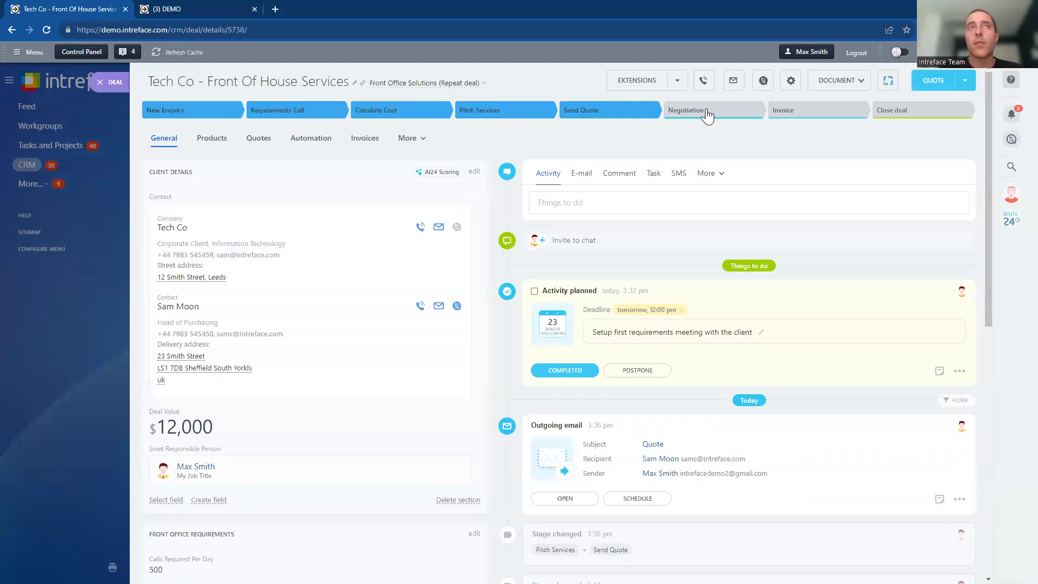
left_click(706, 112)
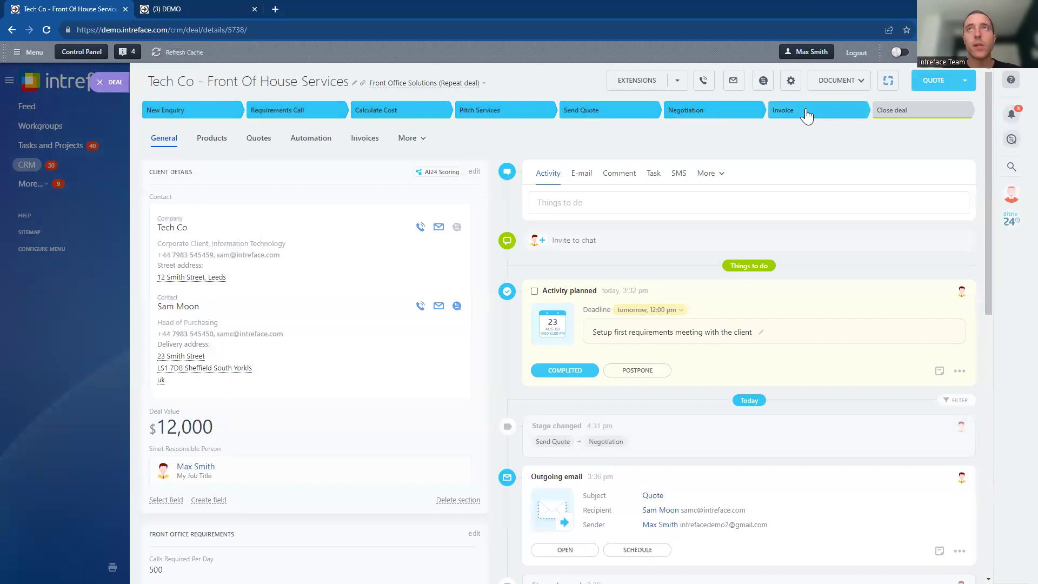
left_click(806, 112)
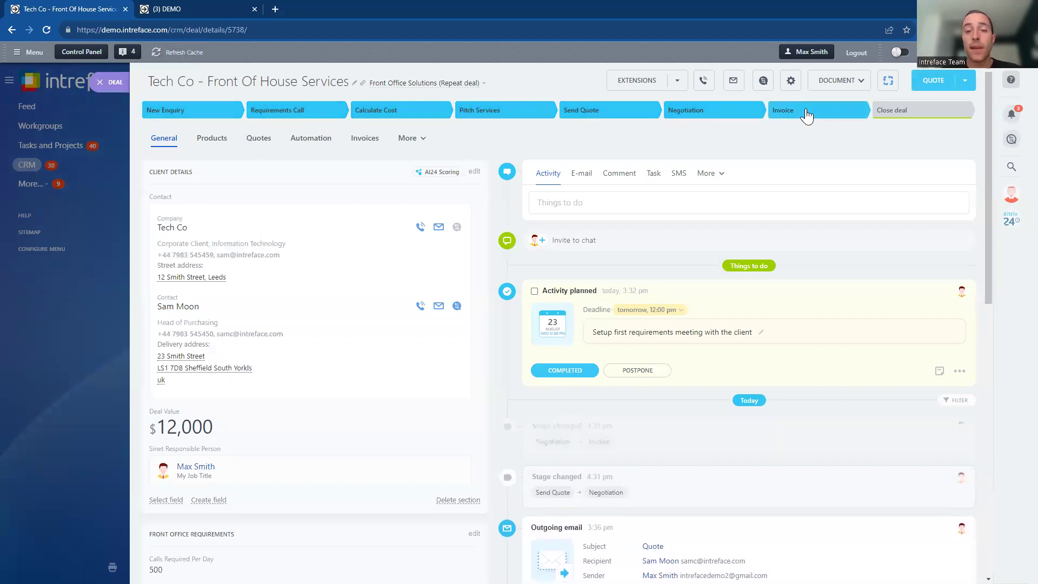
left_click(902, 112)
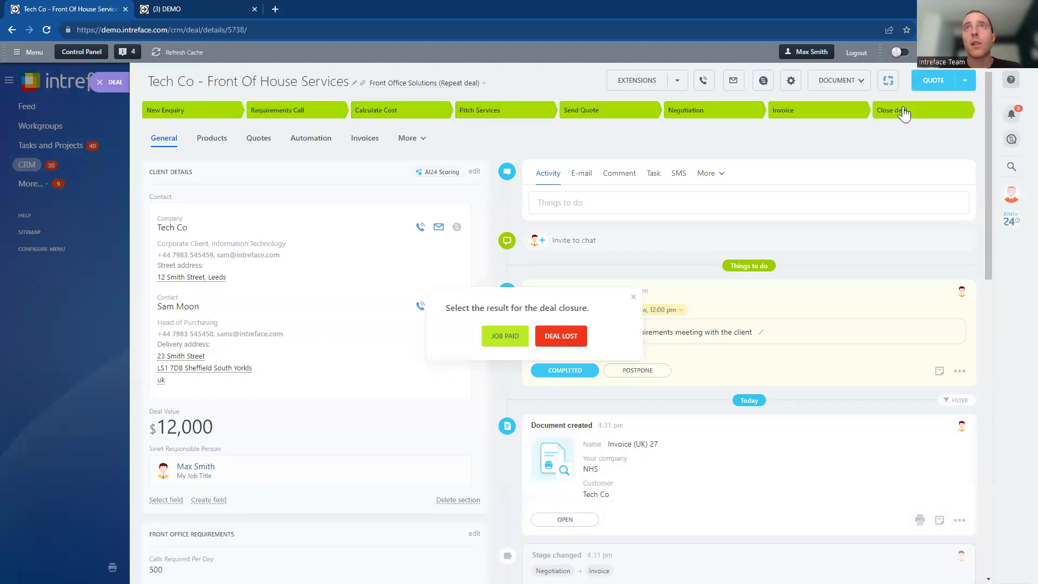
left_click(496, 338)
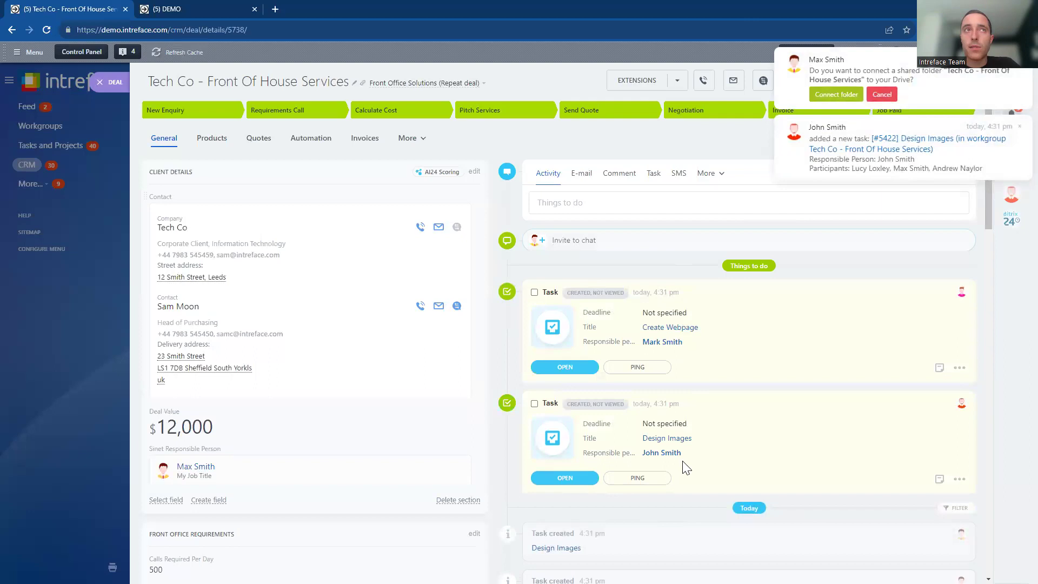
Step: Close the deal and search the workgroups and projects for "tech co"
left_click(103, 82)
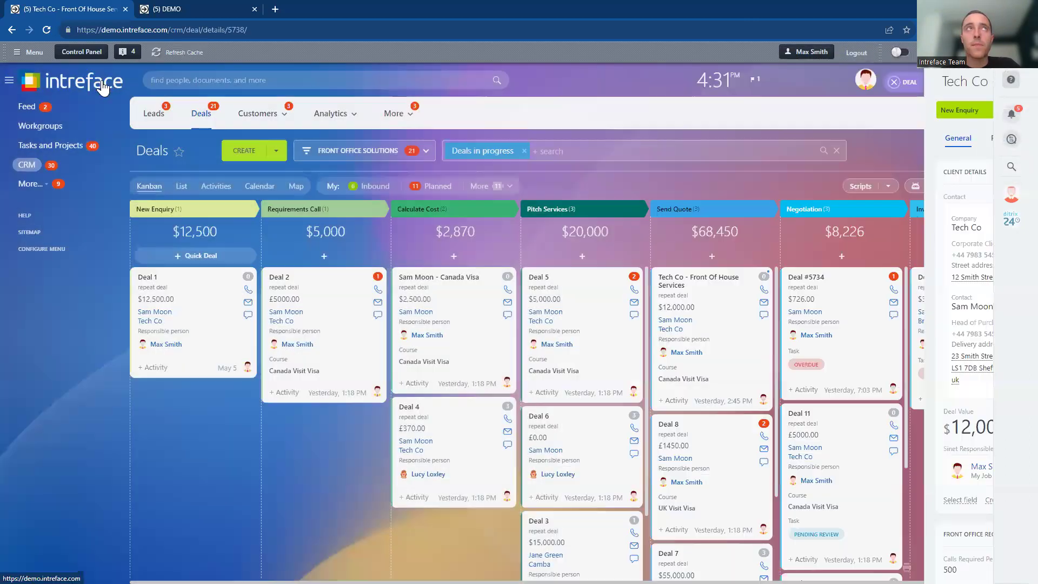
left_click(35, 128)
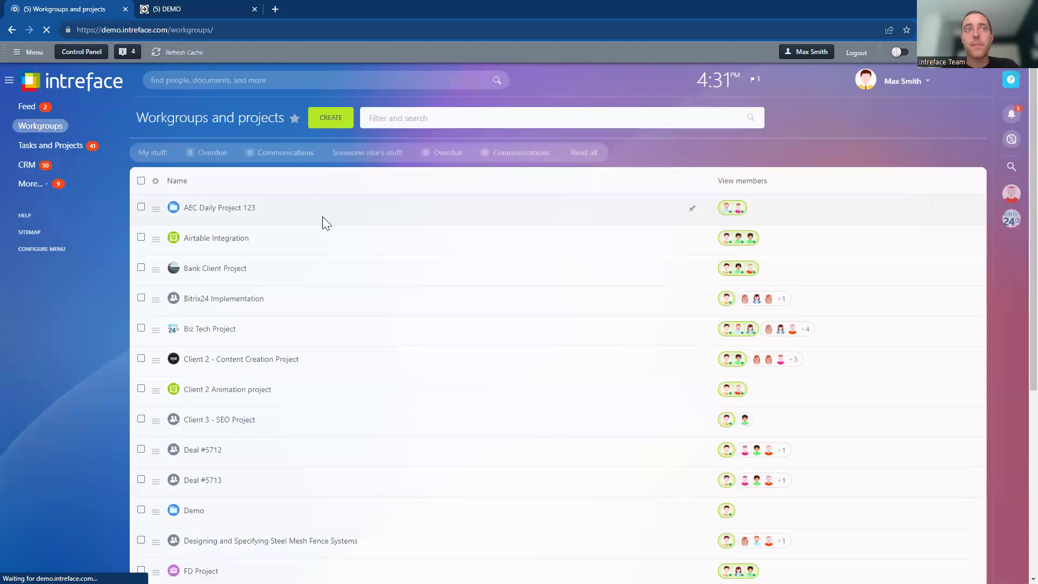
left_click(432, 124)
type("te")
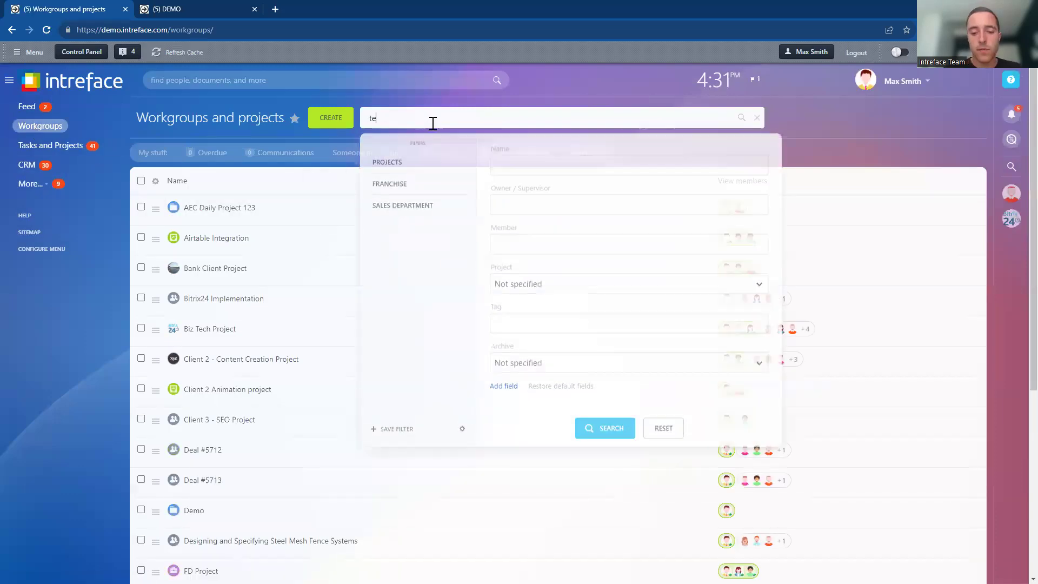
type("ch co")
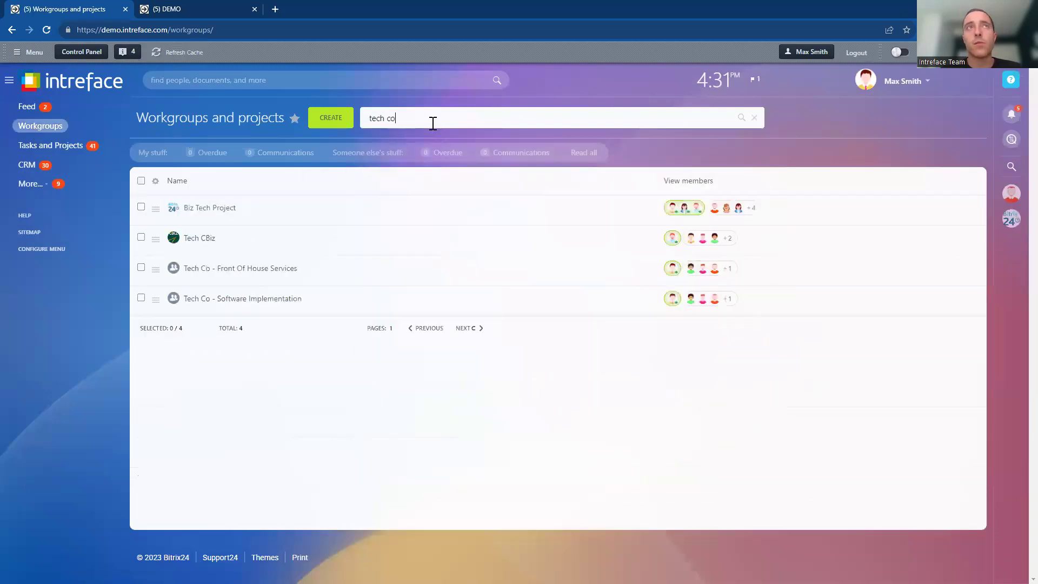
Step: Open the Tech Co - Front Of House Services workgroup and examine its Design Images task, closing the task without changes
left_click(231, 269)
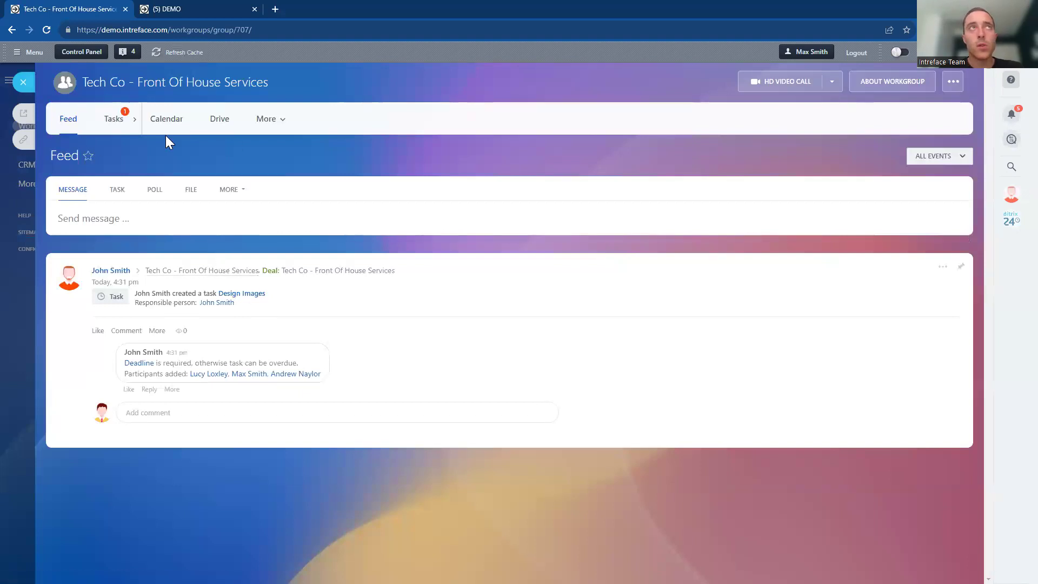
left_click(115, 125)
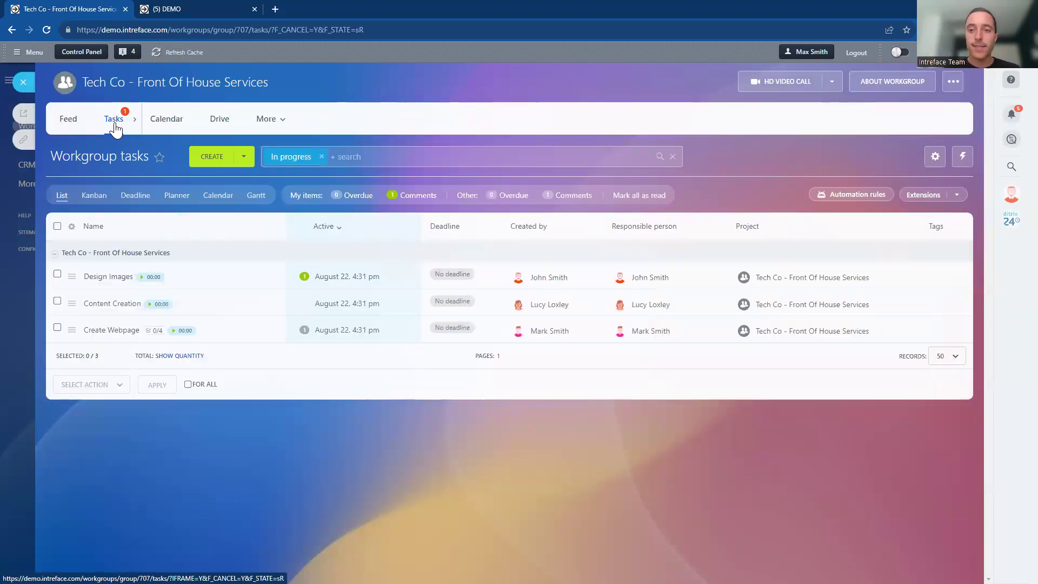
left_click(98, 281)
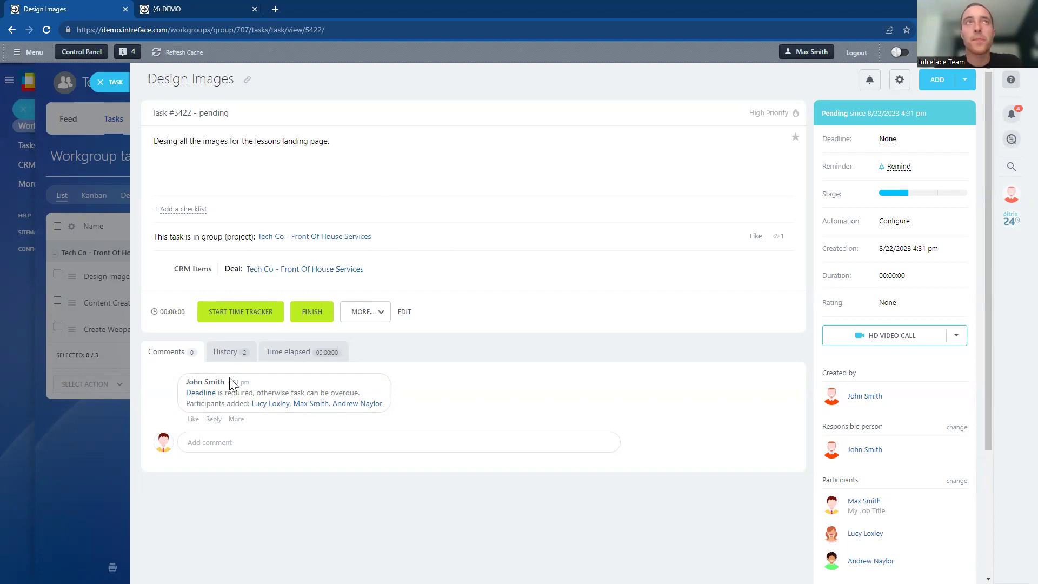
left_click(100, 82)
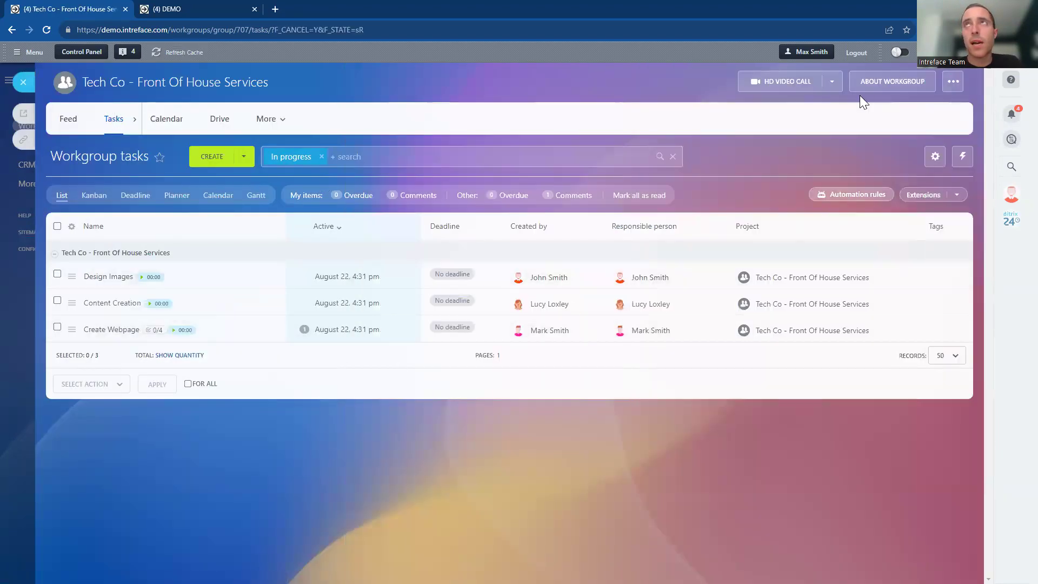
Step: View the member list of the Tech Co - Front Of House Services workgroup and close it
left_click(877, 85)
left_click(824, 161)
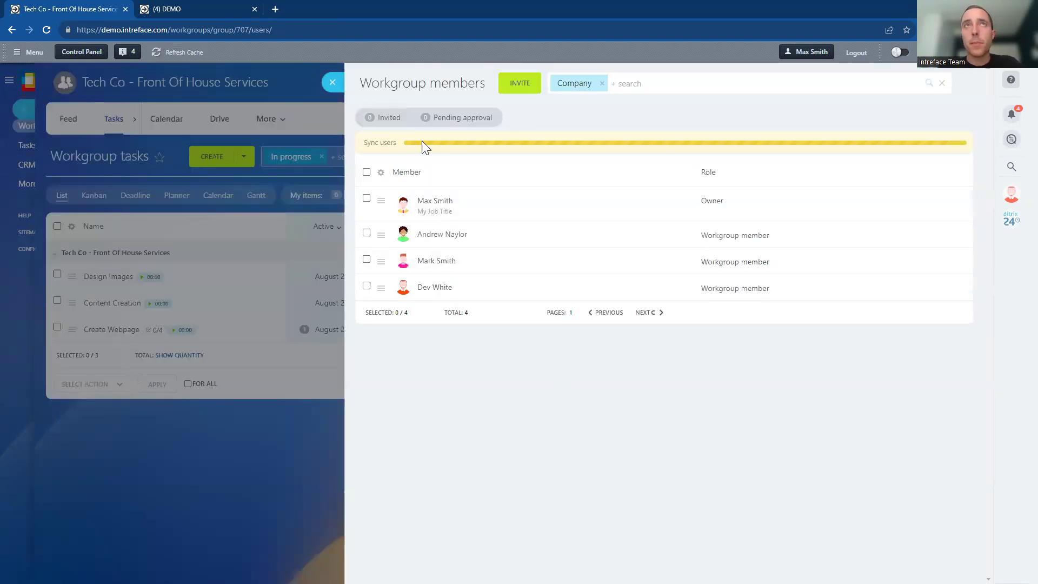
left_click(333, 82)
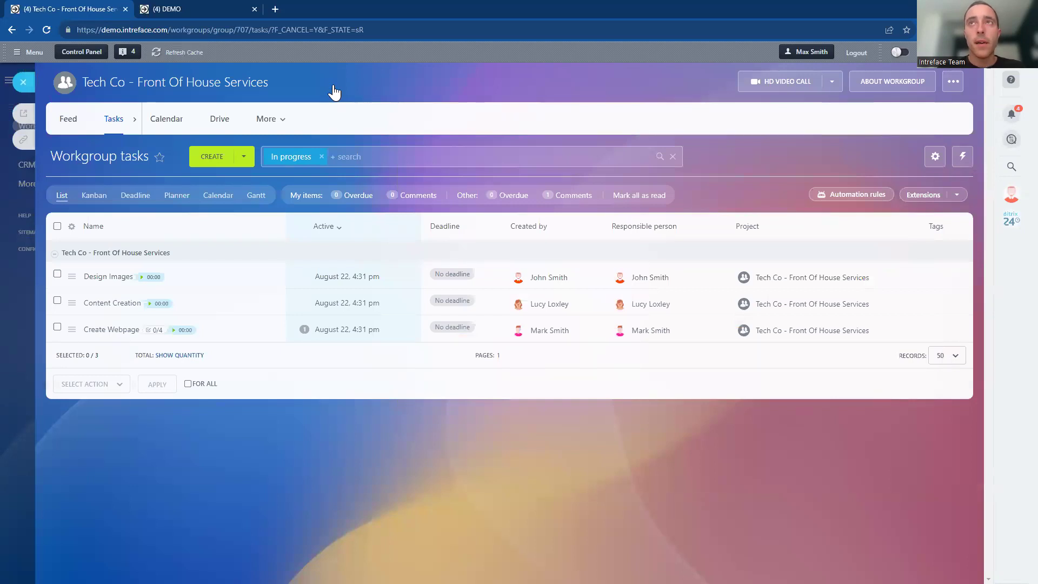
Step: Close the workgroup and show the task automation rules for the Biz Tech Project
left_click(23, 82)
left_click(25, 147)
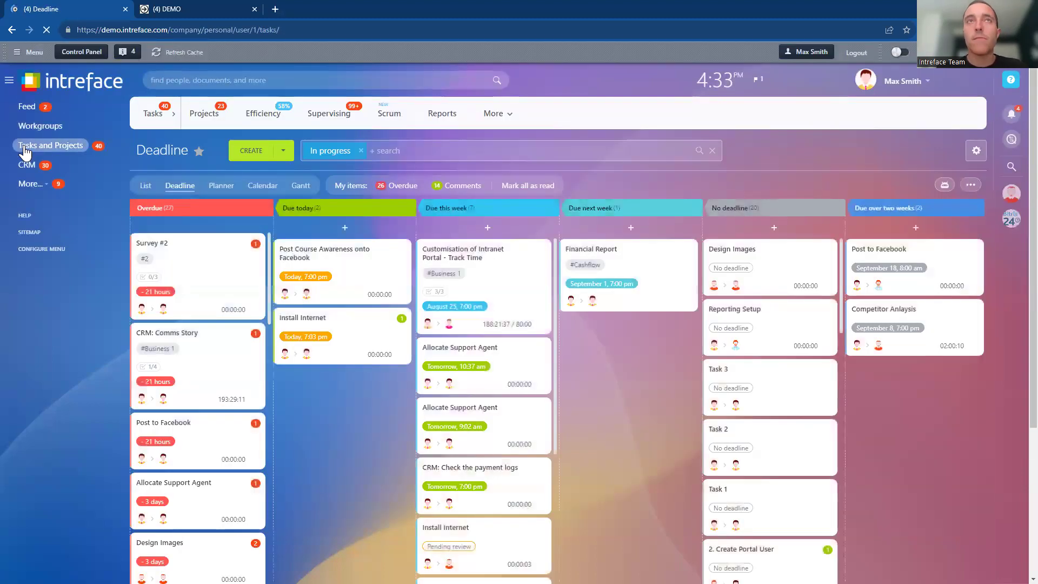
left_click(946, 185)
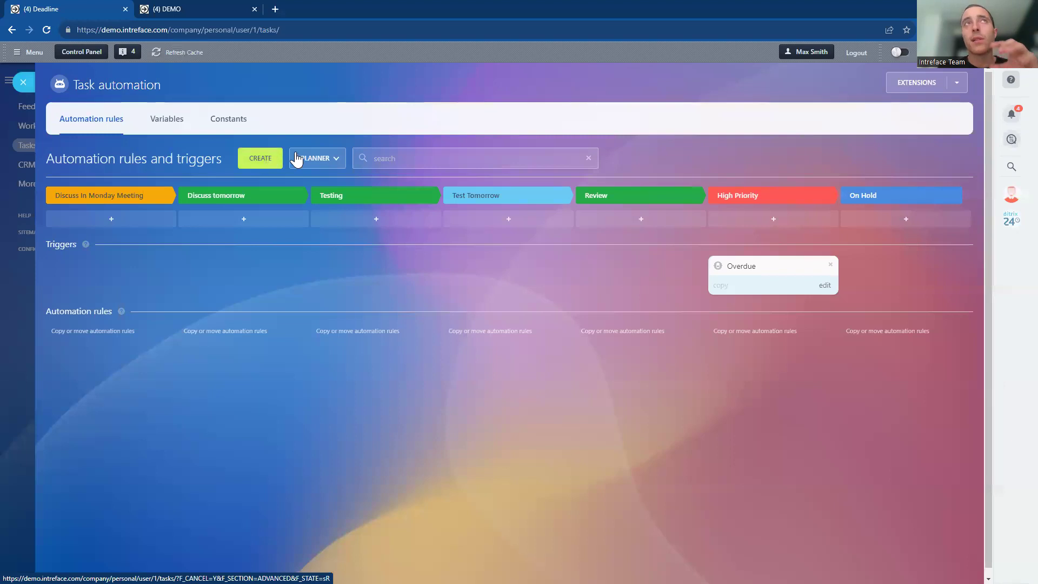
left_click(296, 159)
mouse_move(309, 184)
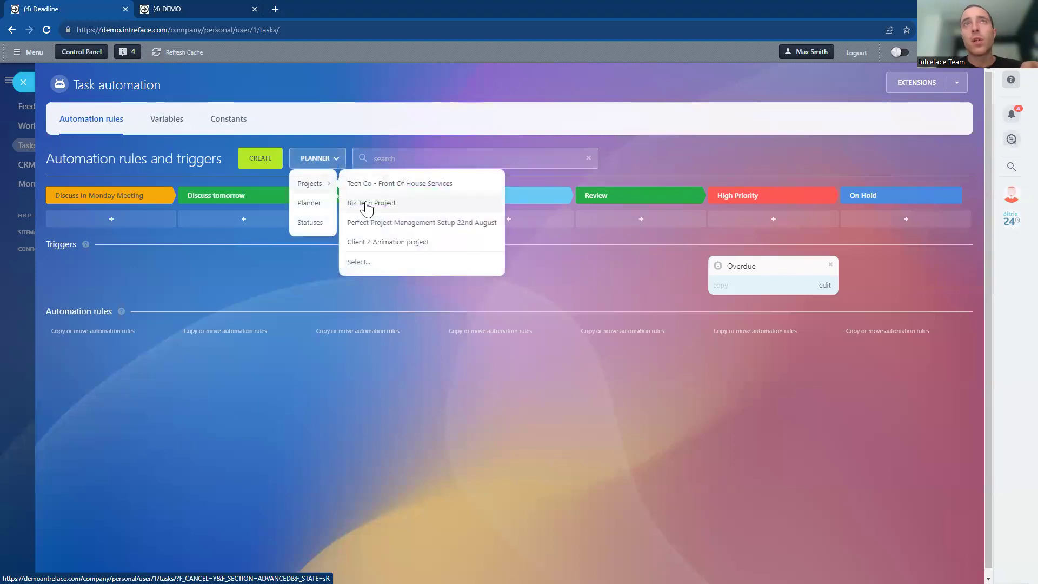
left_click(366, 204)
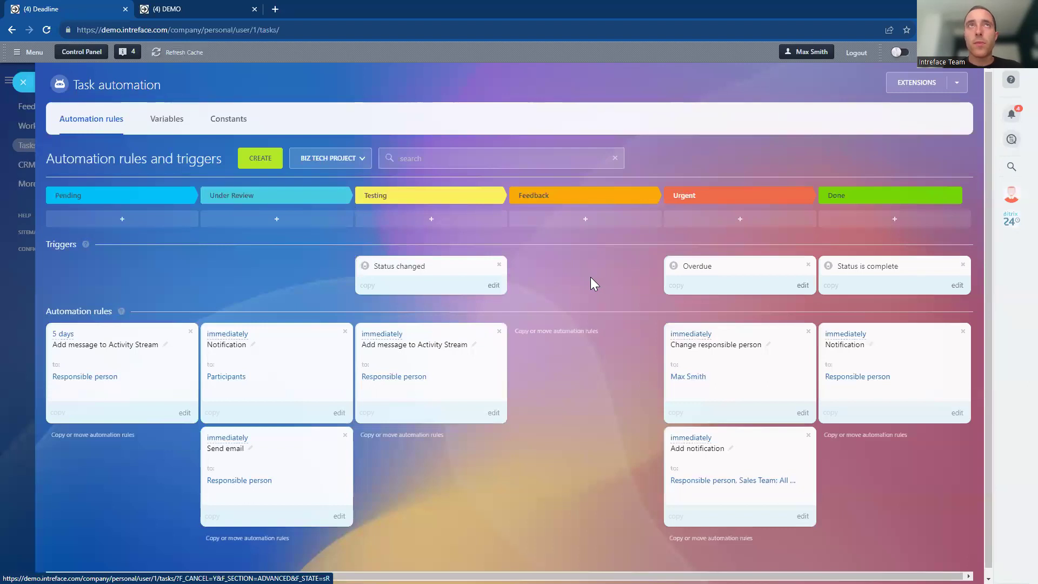
Step: Browse the automation rules for employees that can be added to the Pending stage, closing the list without adding any
left_click(263, 158)
left_click(354, 272)
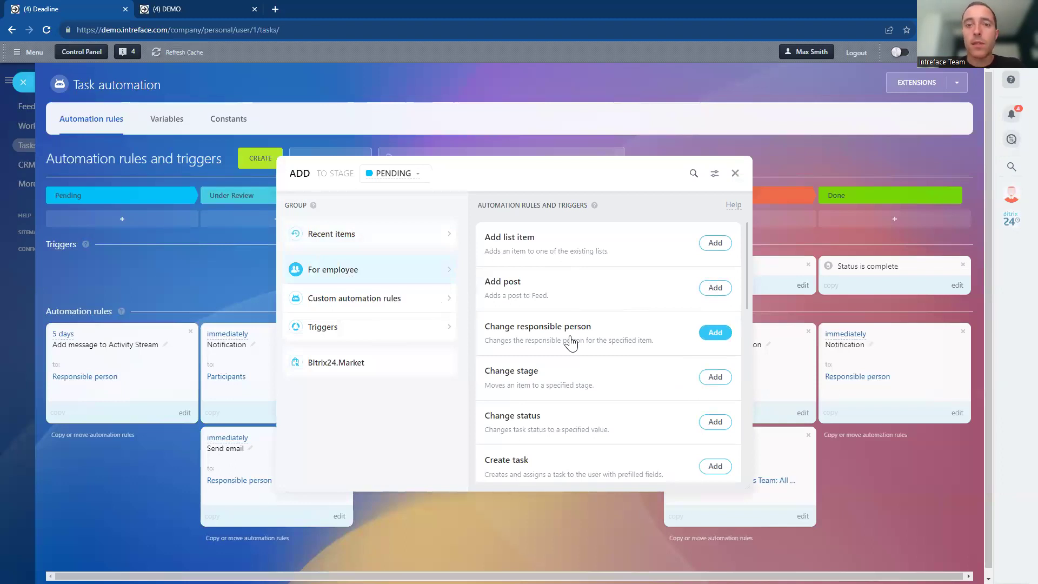
left_click(736, 174)
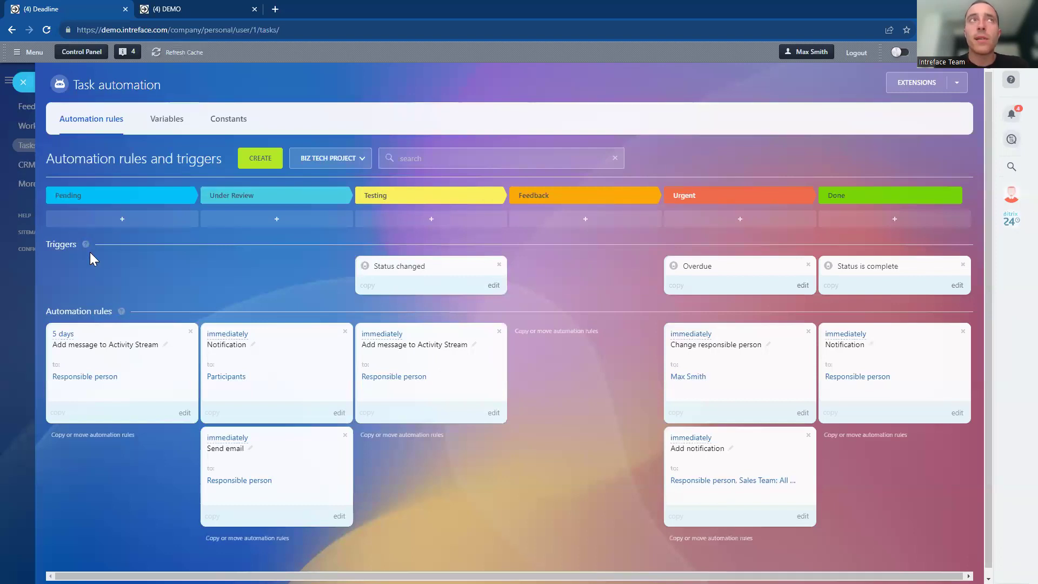
left_click_drag(78, 248, 48, 248)
left_click(65, 251)
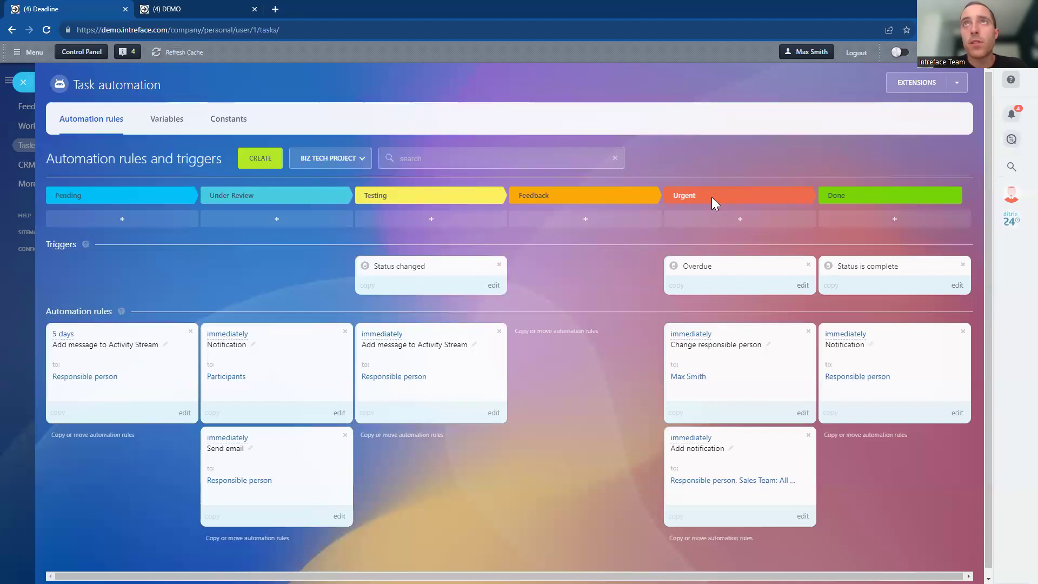
Step: Examine the Urgent stage's Change responsible person and Add notification rules, cancelling each without changes, and close task automation
left_click_drag(712, 196, 660, 197)
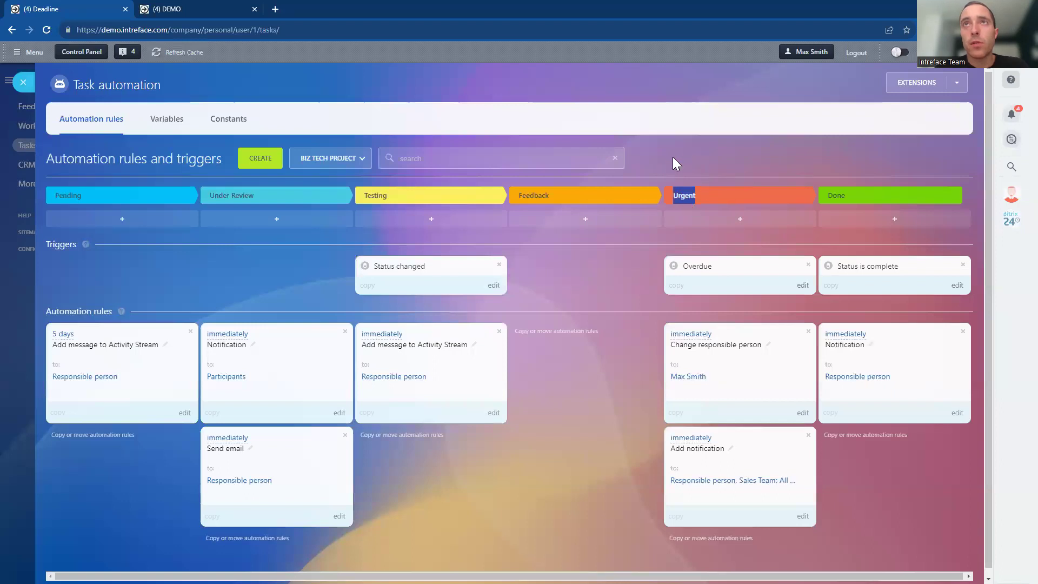
left_click(687, 335)
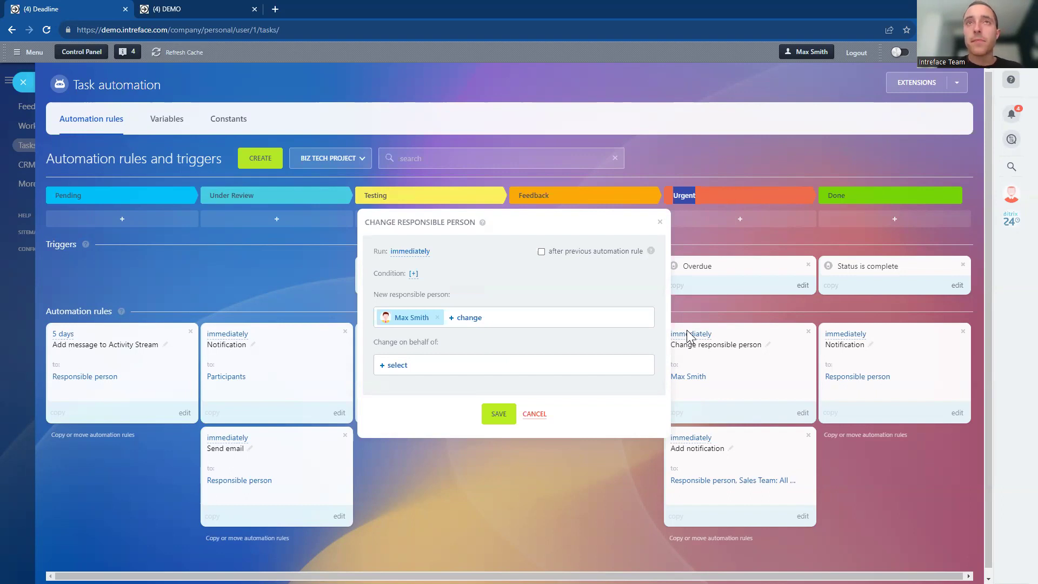
left_click(535, 414)
left_click(691, 442)
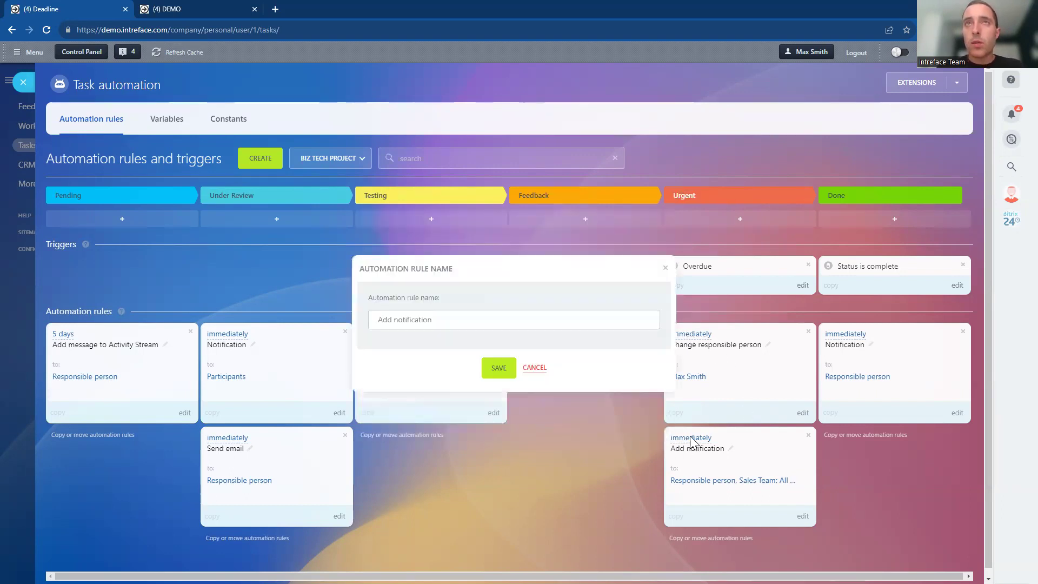
left_click(532, 368)
left_click(694, 440)
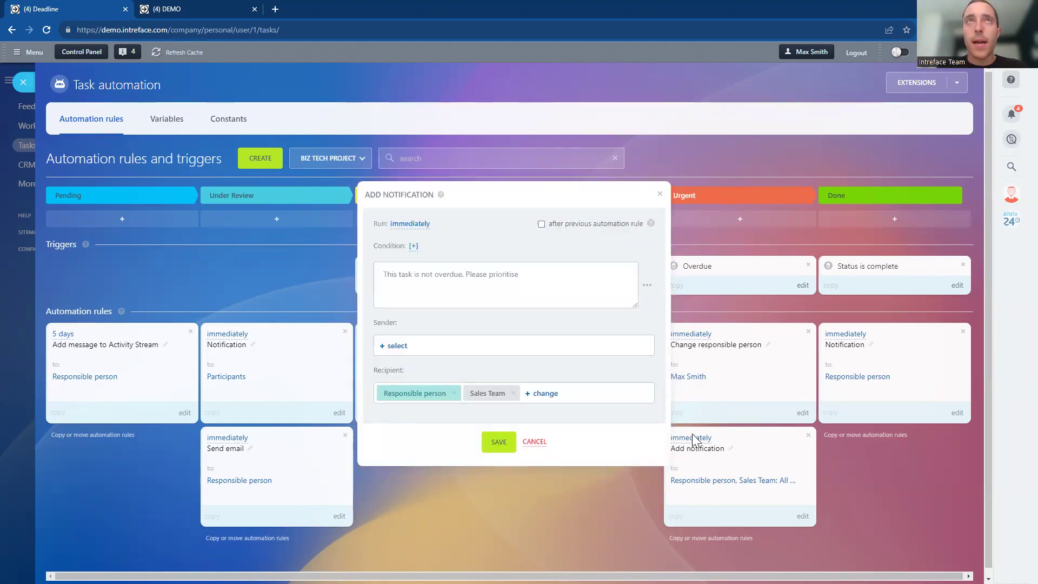
left_click_drag(546, 274, 359, 270)
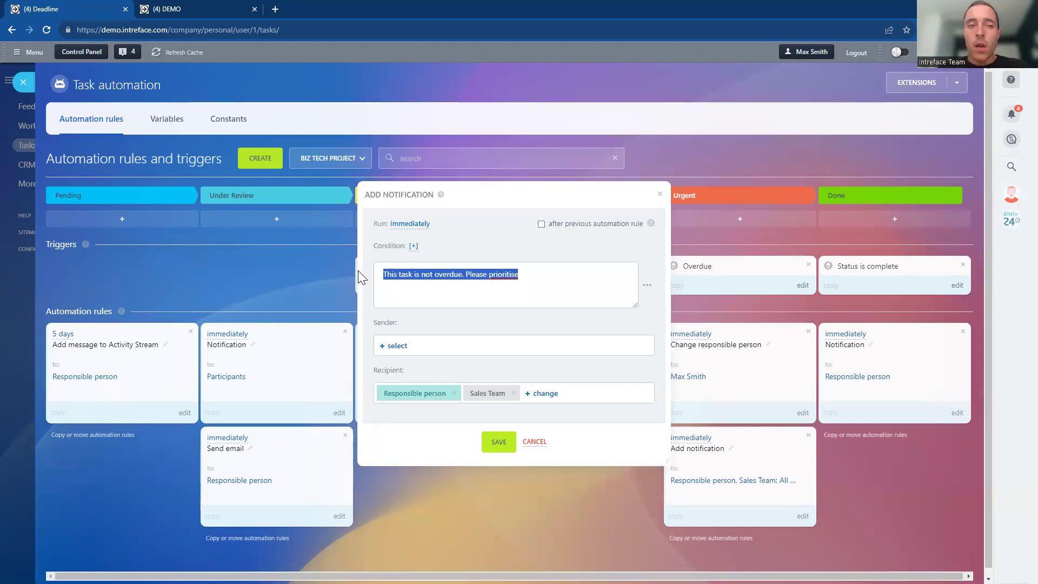
left_click(529, 442)
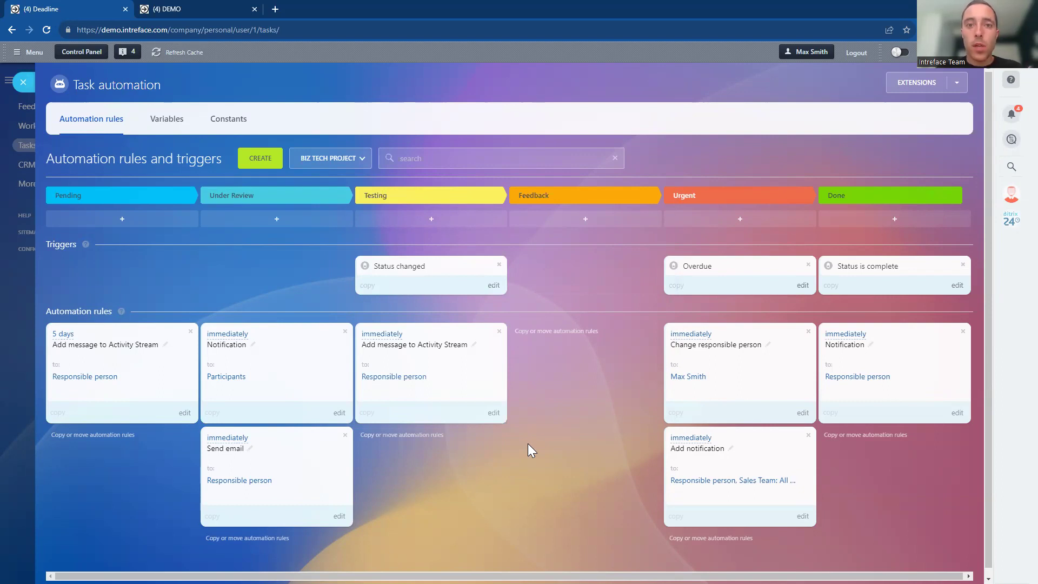
left_click(23, 83)
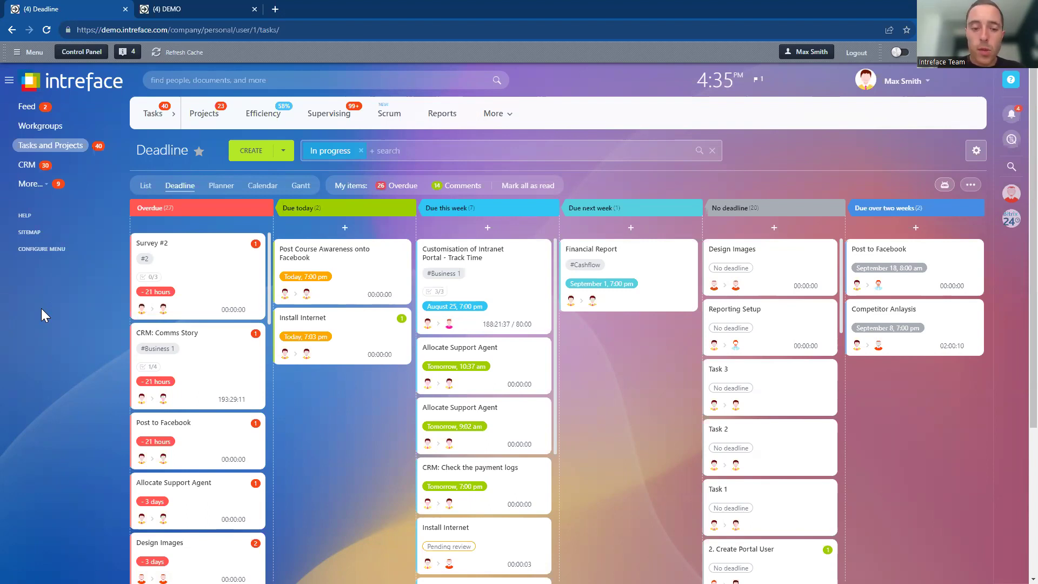
key("alt+Tab")
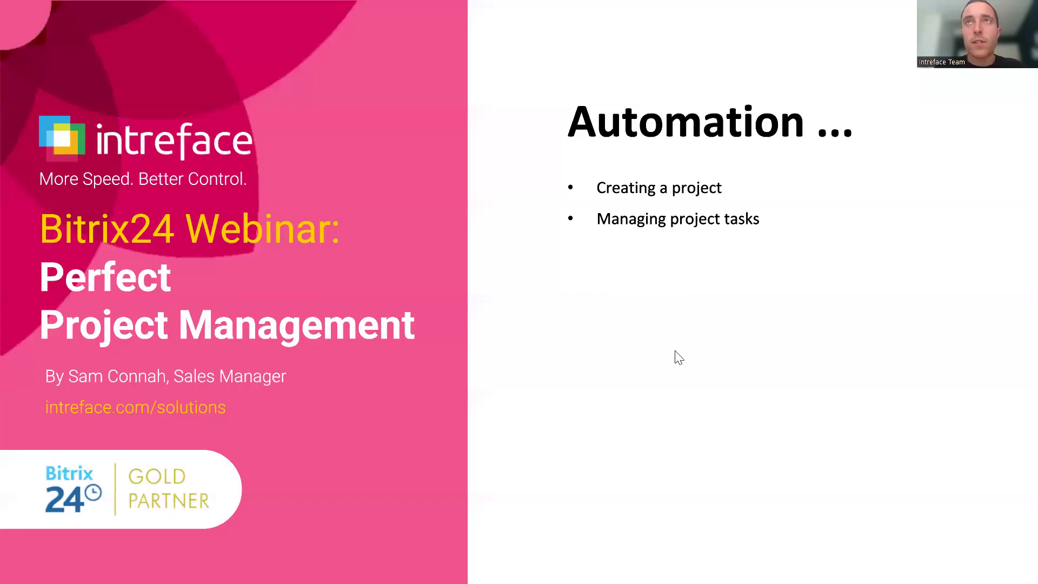
left_click(859, 344)
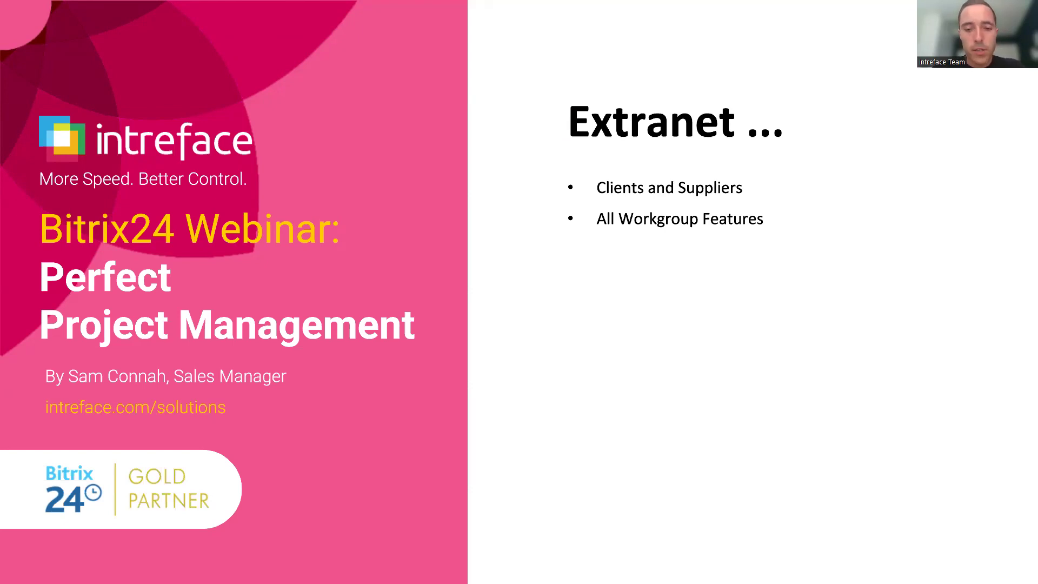
key("alt+Tab")
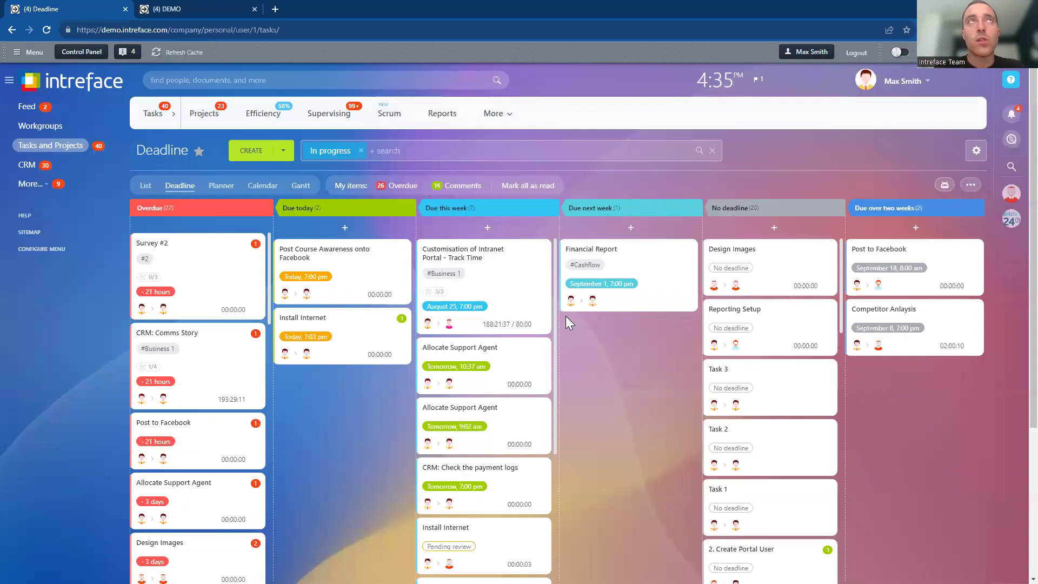
Step: Switch to the extranet site and look at the feed's message composer, cancelling it without posting
left_click(205, 8)
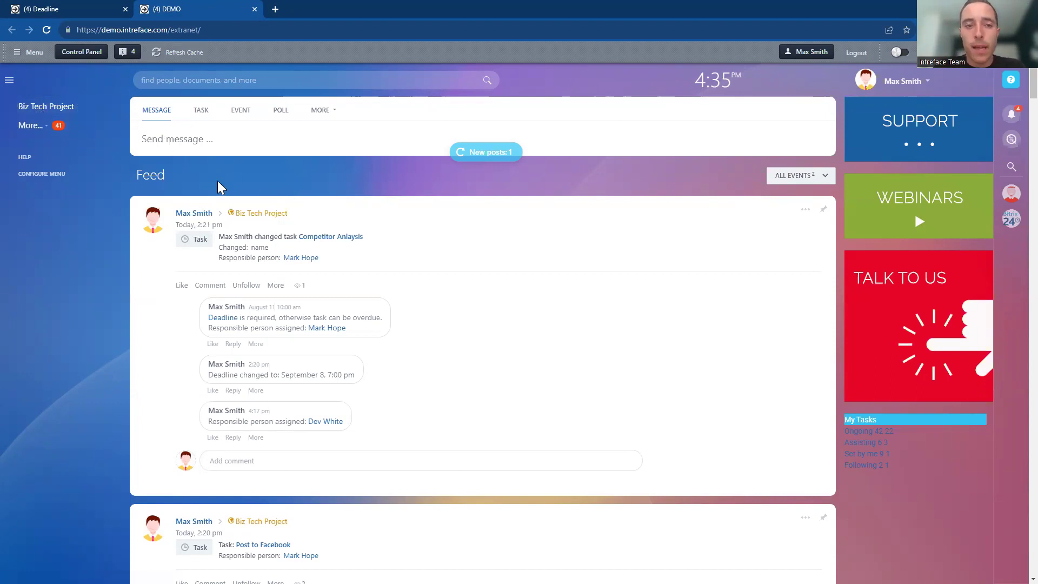
left_click(207, 139)
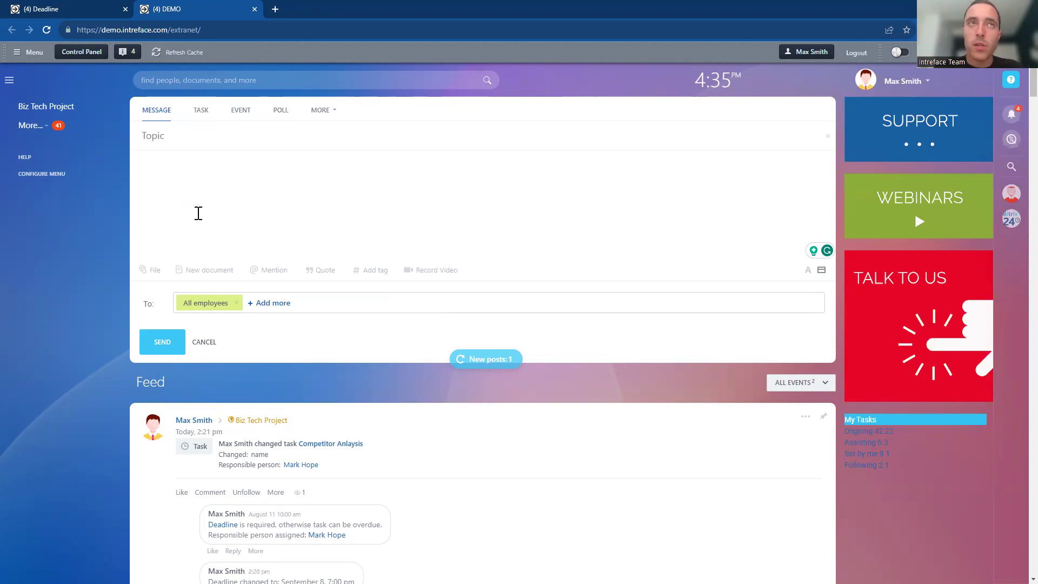
left_click(208, 351)
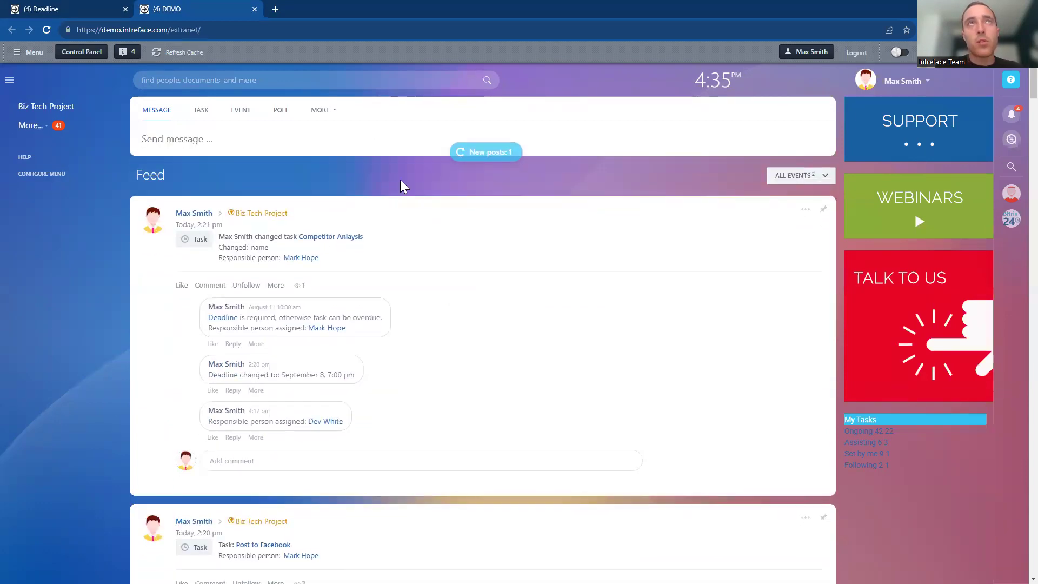
Step: Load the extranet feed's new posts, review the Biz Tech Project entries and compare the extranet with the internal portal
left_click(469, 157)
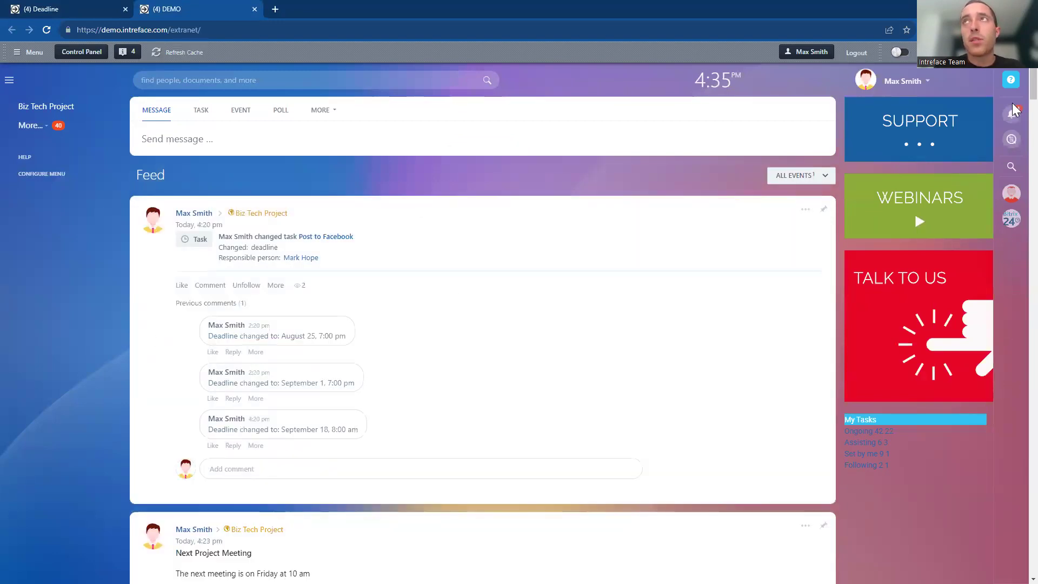
scroll(1014, 116, "down", 4)
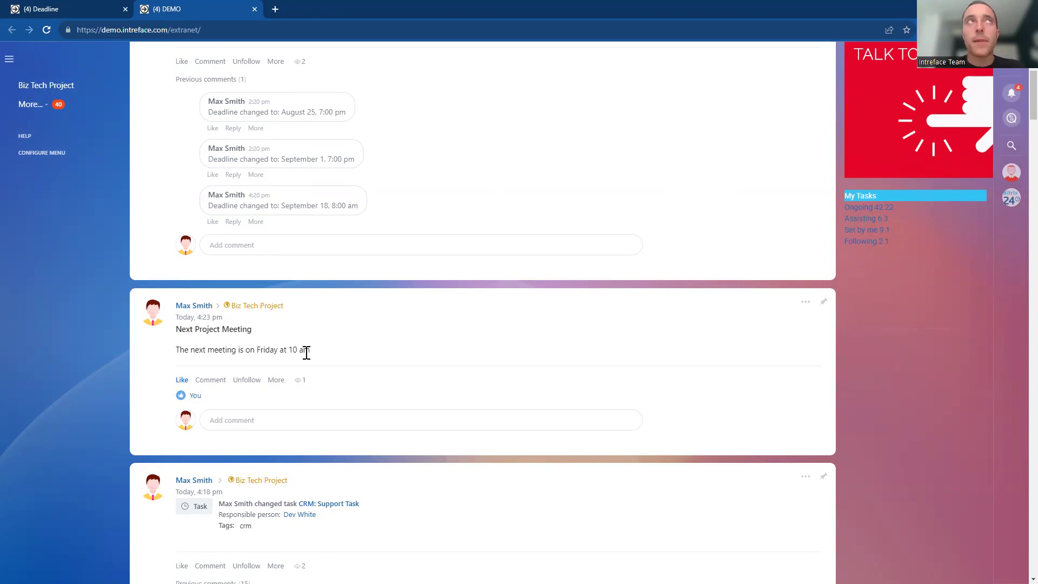
scroll(913, 212, "up", 5)
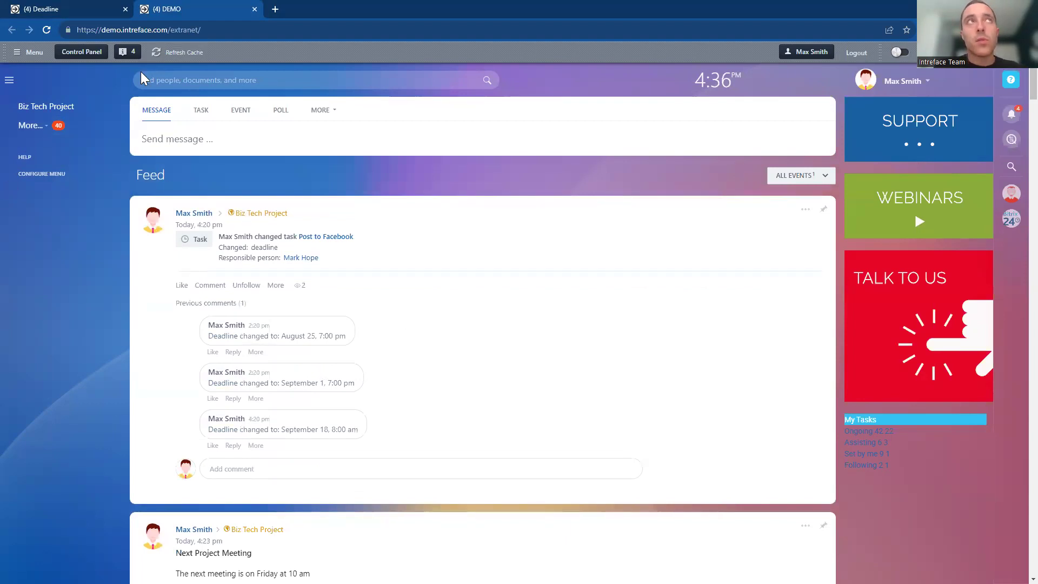
left_click(64, 10)
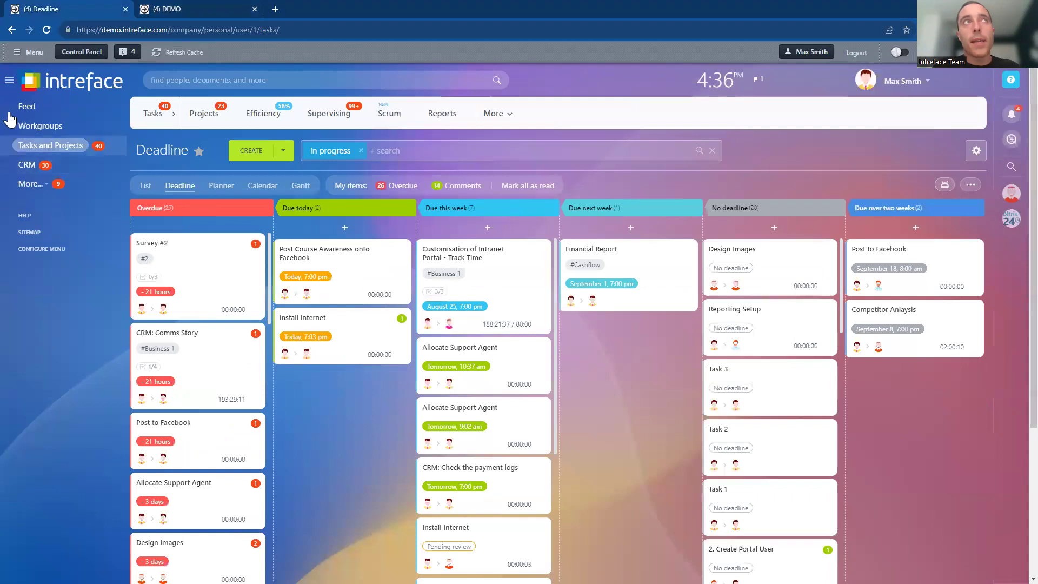
left_click(162, 10)
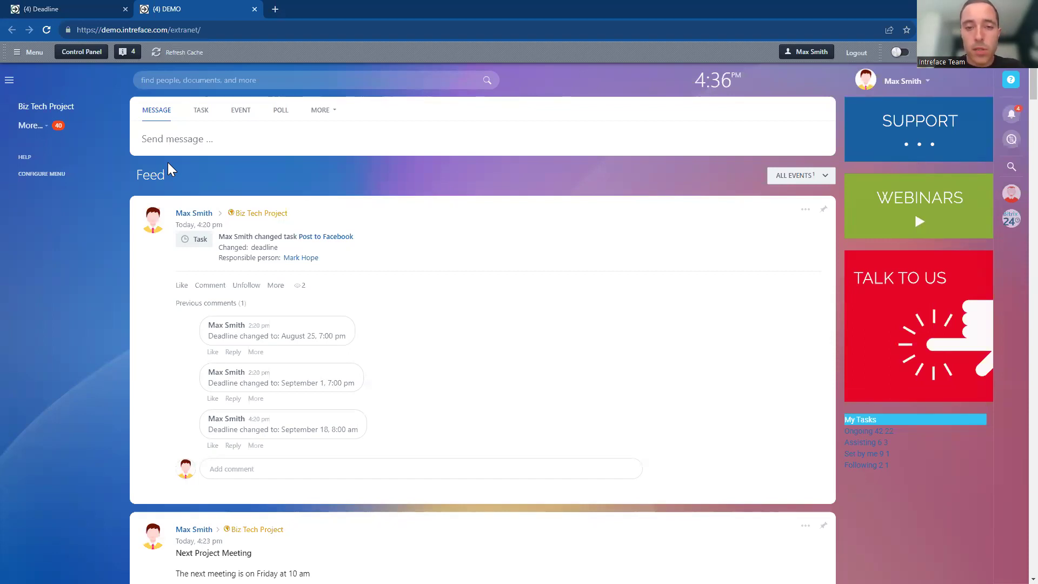
key("alt+Tab")
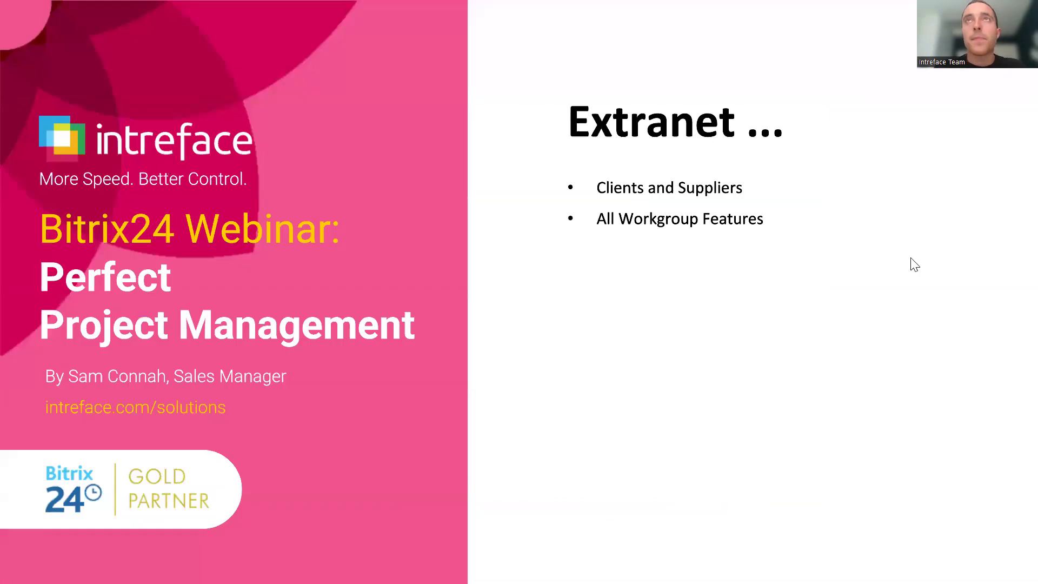
key("Right")
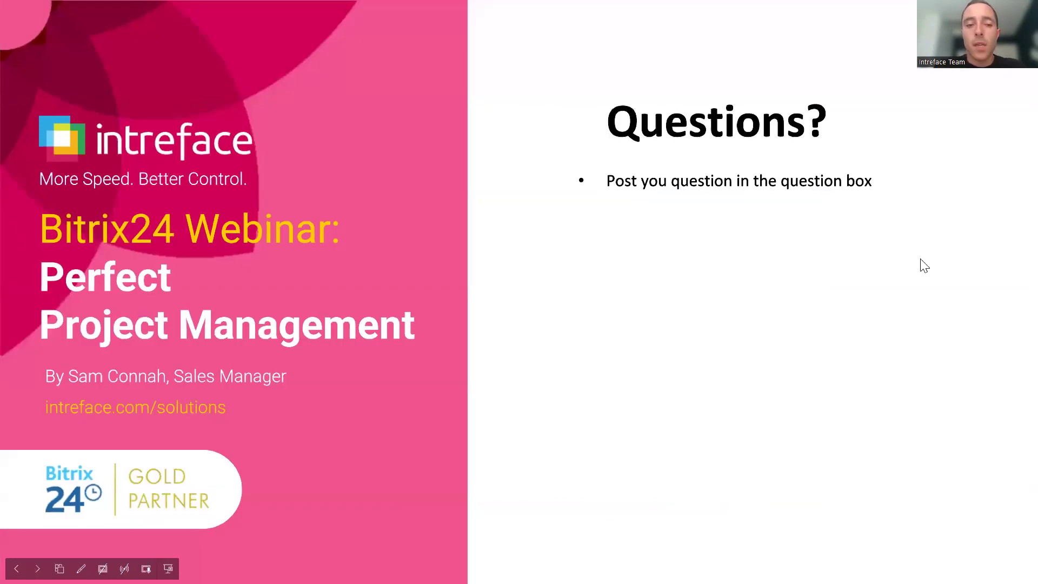
key("Right")
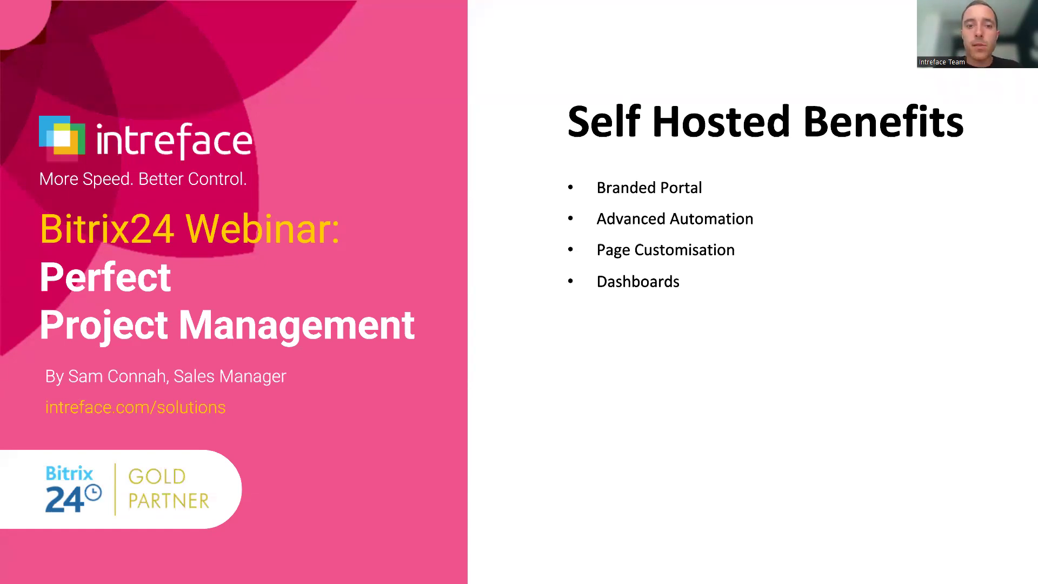
key("alt+Tab")
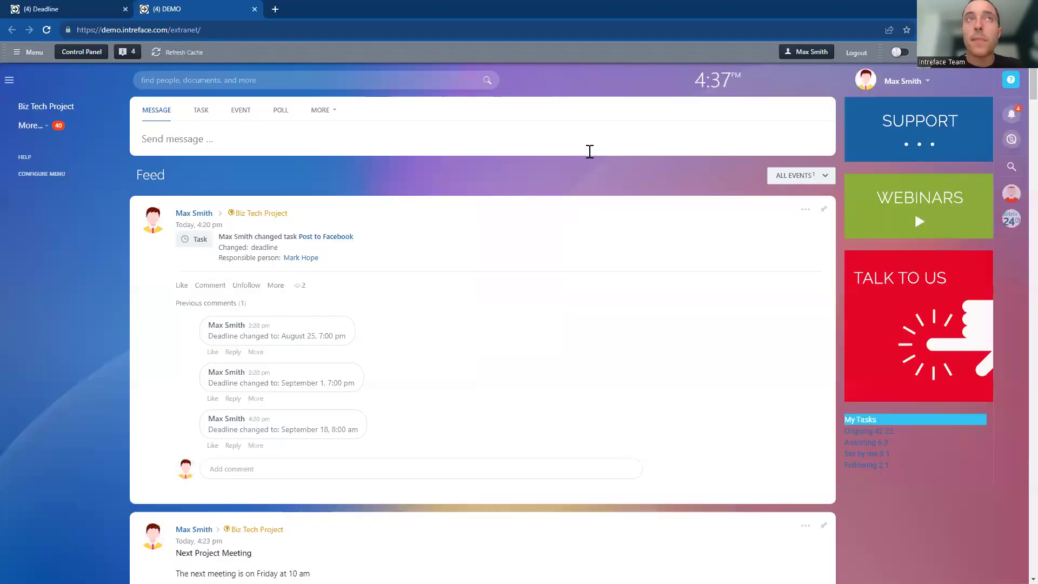